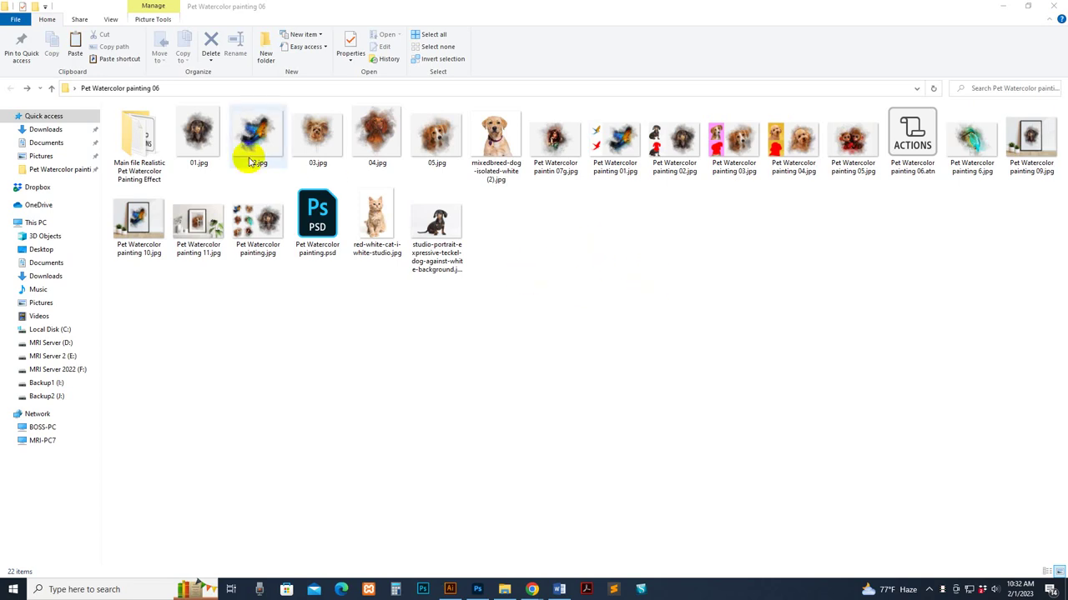
# Open 01.jpg and examine the dachshund's watercolor detail up close and as a whole.
pyautogui.doubleClick(209, 138)
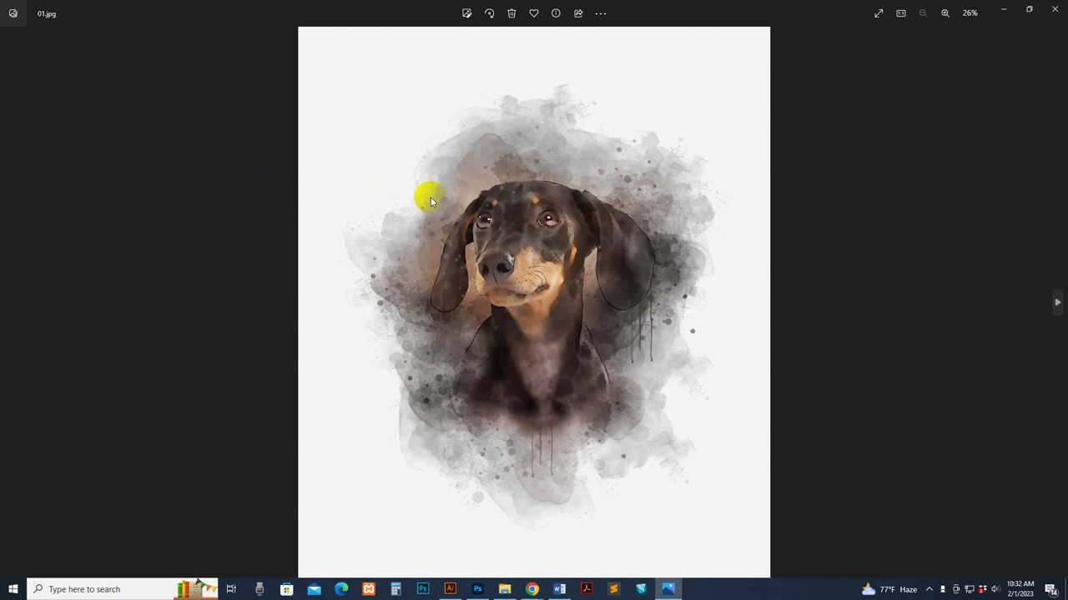
pyautogui.scroll(5, 615, 291)
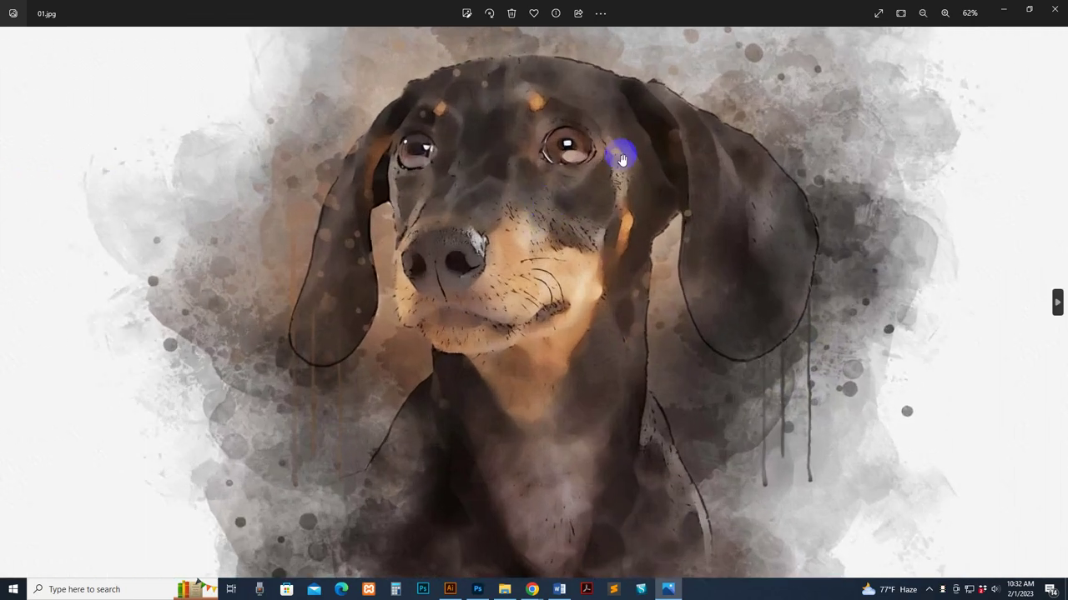
pyautogui.moveTo(621, 160); pyautogui.dragTo(630, 254)
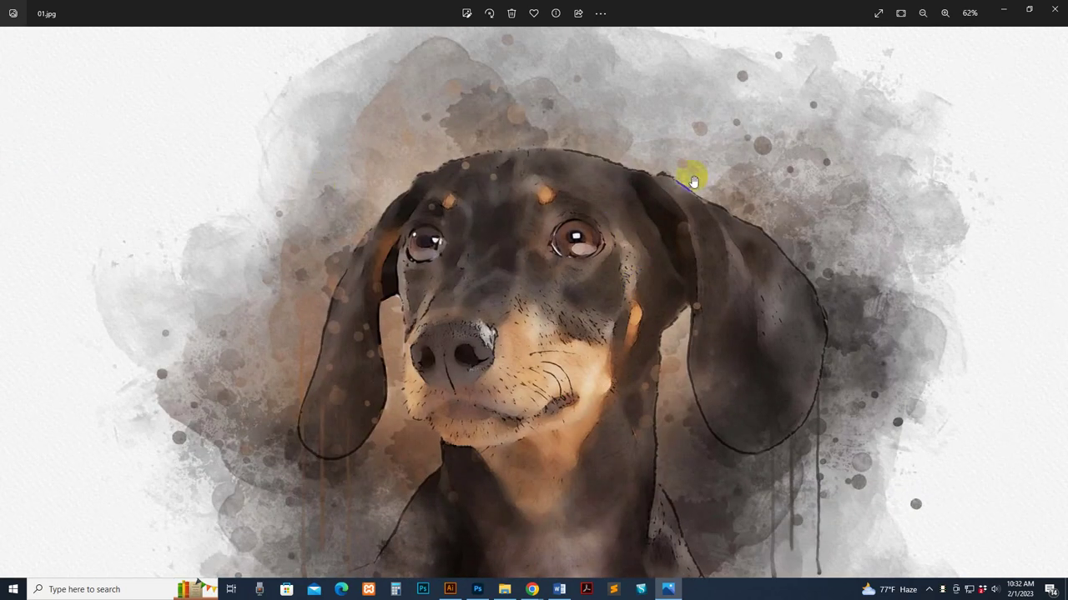
pyautogui.moveTo(735, 377); pyautogui.dragTo(689, 236)
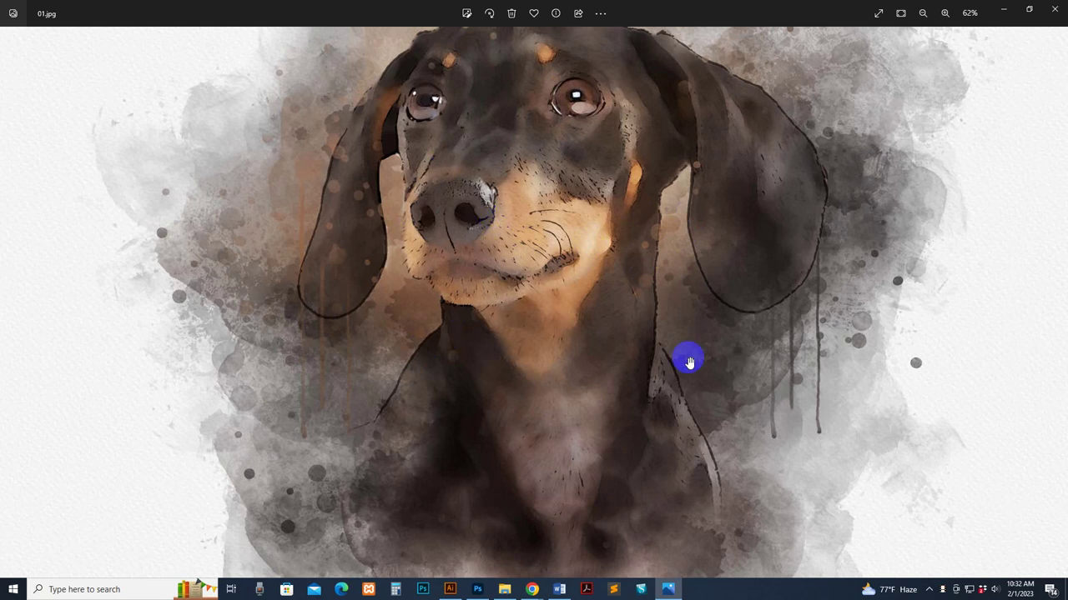
pyautogui.moveTo(689, 362); pyautogui.dragTo(659, 283)
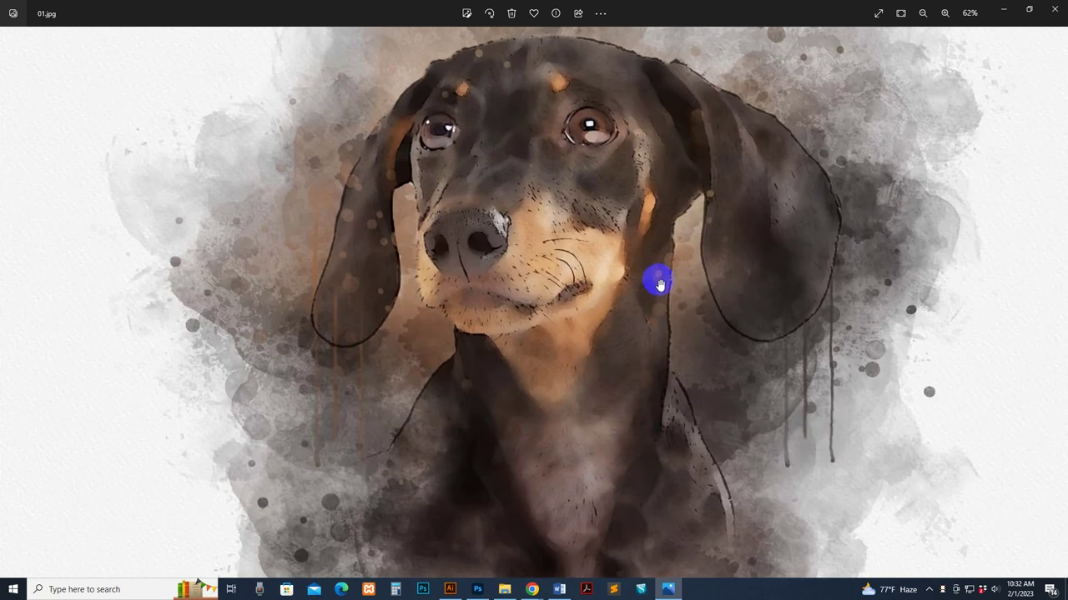
pyautogui.scroll(-3, 659, 283)
pyautogui.scroll(2, 556, 312)
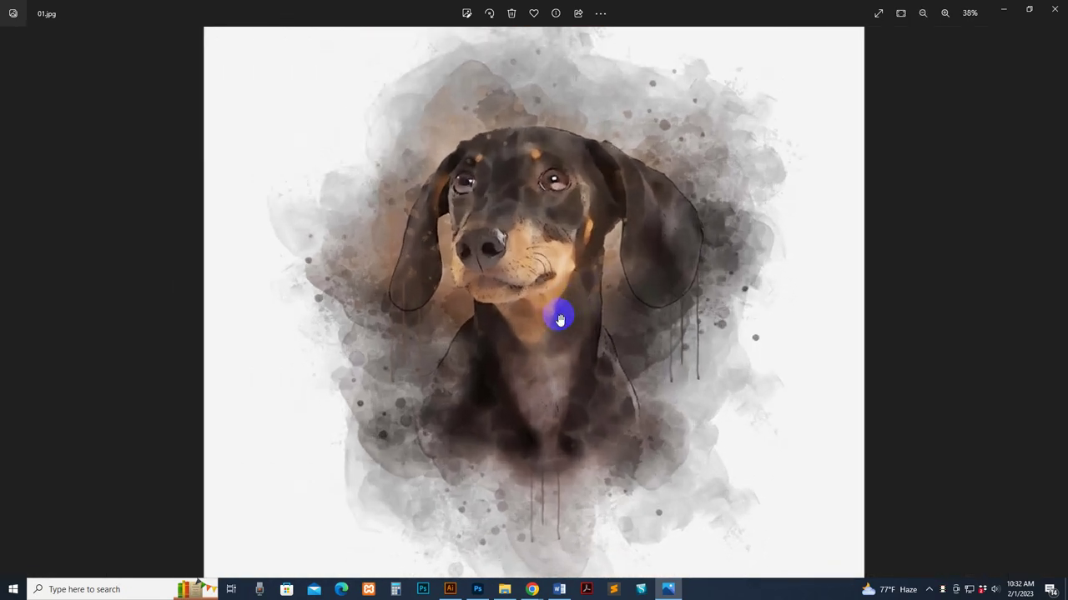
pyautogui.scroll(2, 549, 307)
pyautogui.scroll(-4, 547, 304)
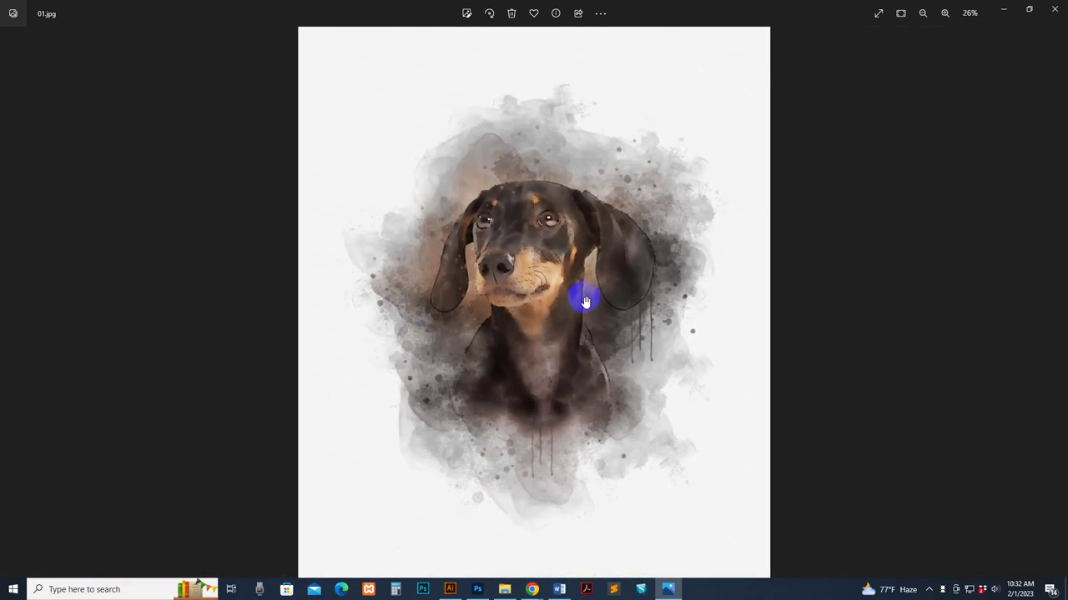
# Browse the sample paintings from 02.jpg to 05.jpg and inspect the brown-and-white dog in 05.jpg up close.
pyautogui.press('Right')
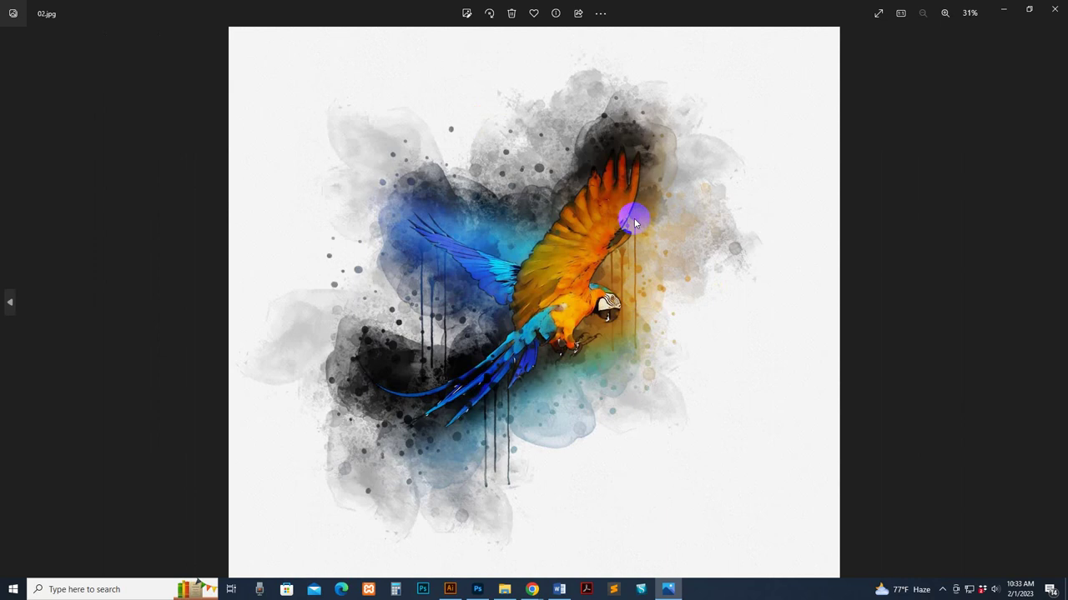
pyautogui.press('Right')
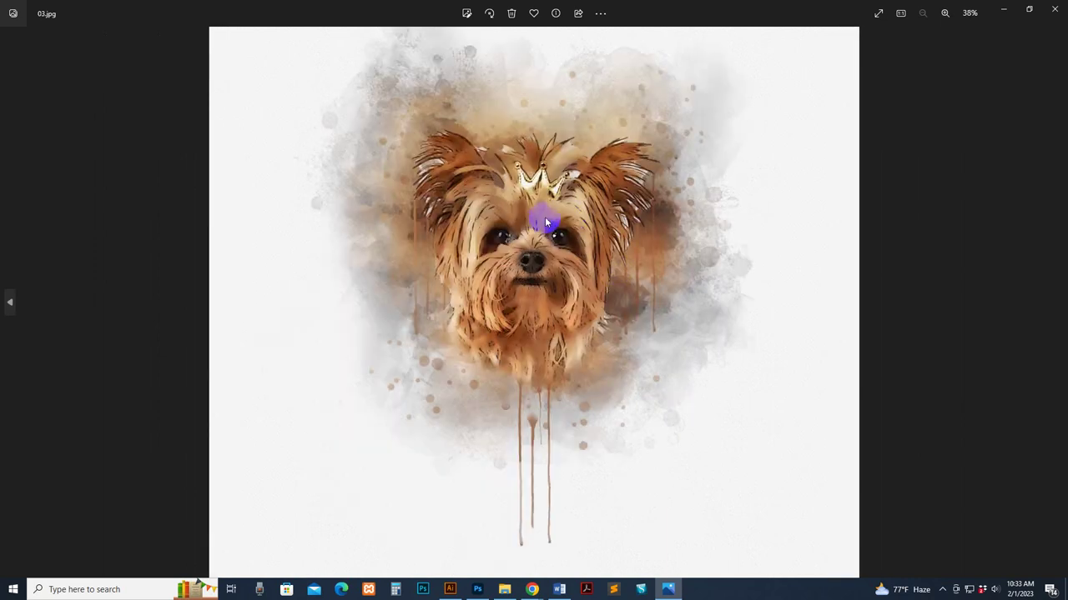
pyautogui.press('Right')
pyautogui.press('Right')
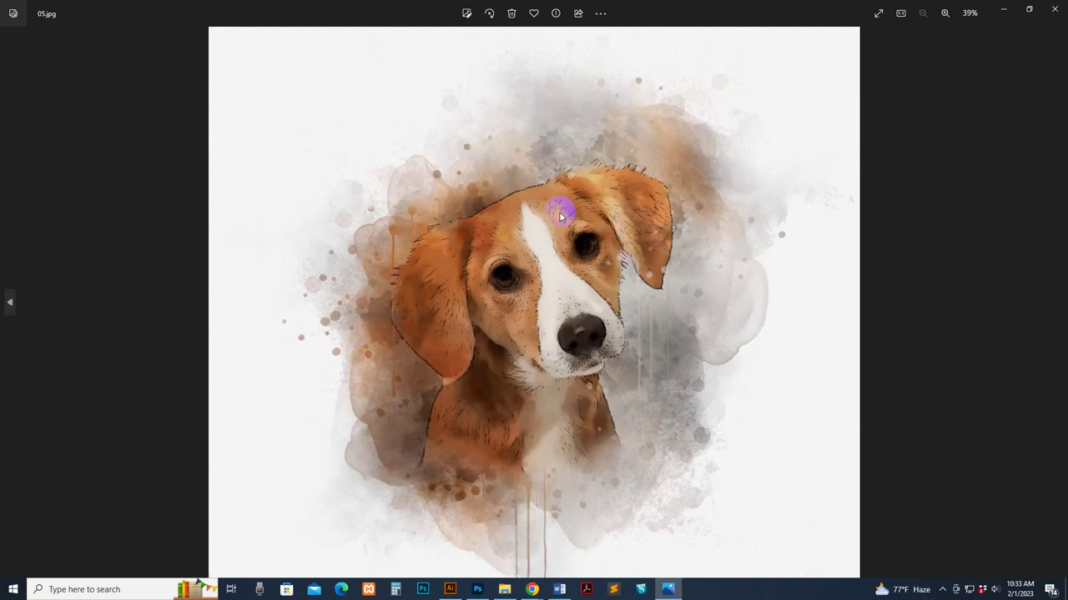
pyautogui.scroll(5, 562, 210)
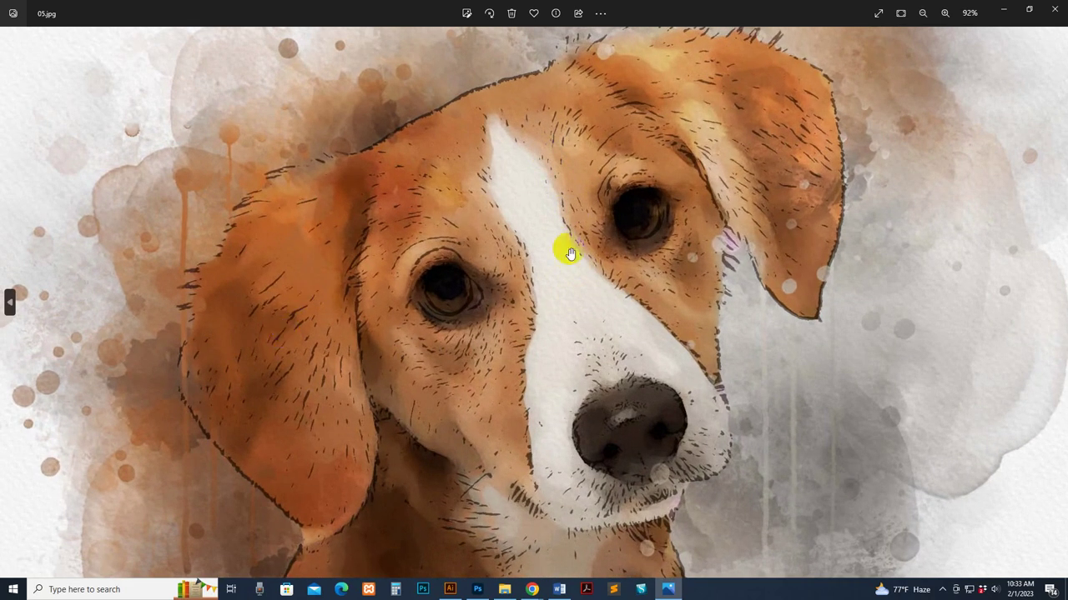
pyautogui.scroll(-5, 734, 336)
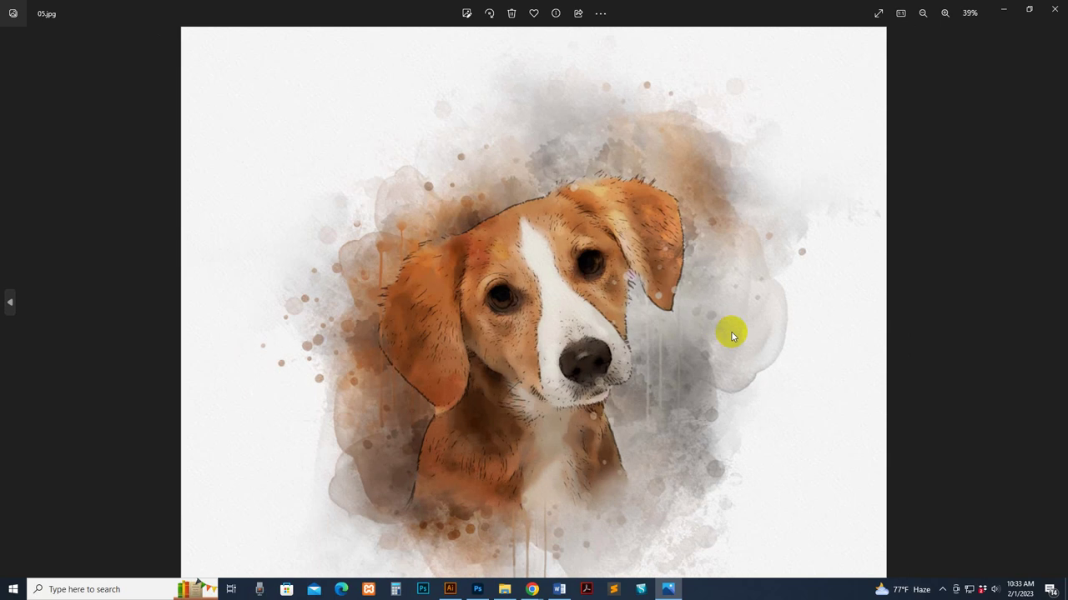
# Look through the remaining source photos, before-and-after previews and framed mockups up to Pet Watercolor painting 11.jpg, and close the image viewer.
pyautogui.press('Right')
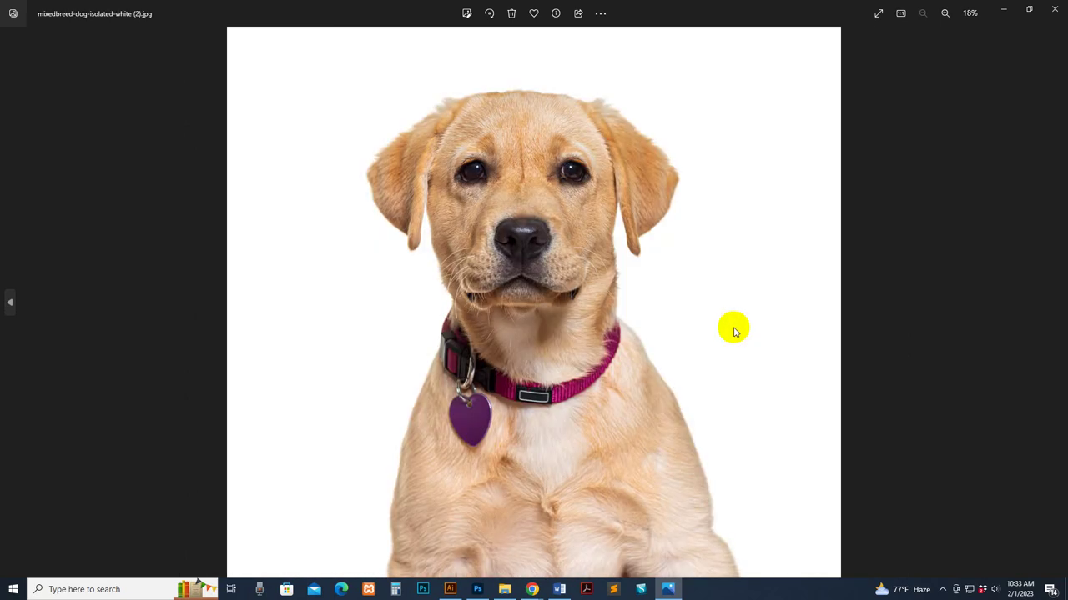
pyautogui.press('Right')
pyautogui.press('Right')
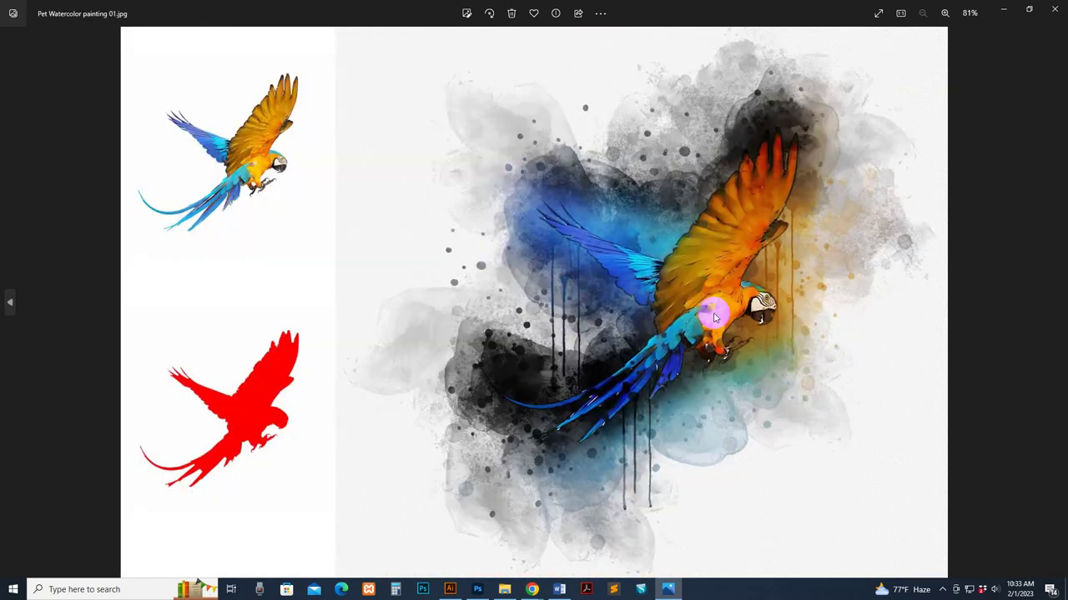
pyautogui.press('Right')
pyautogui.press('Right')
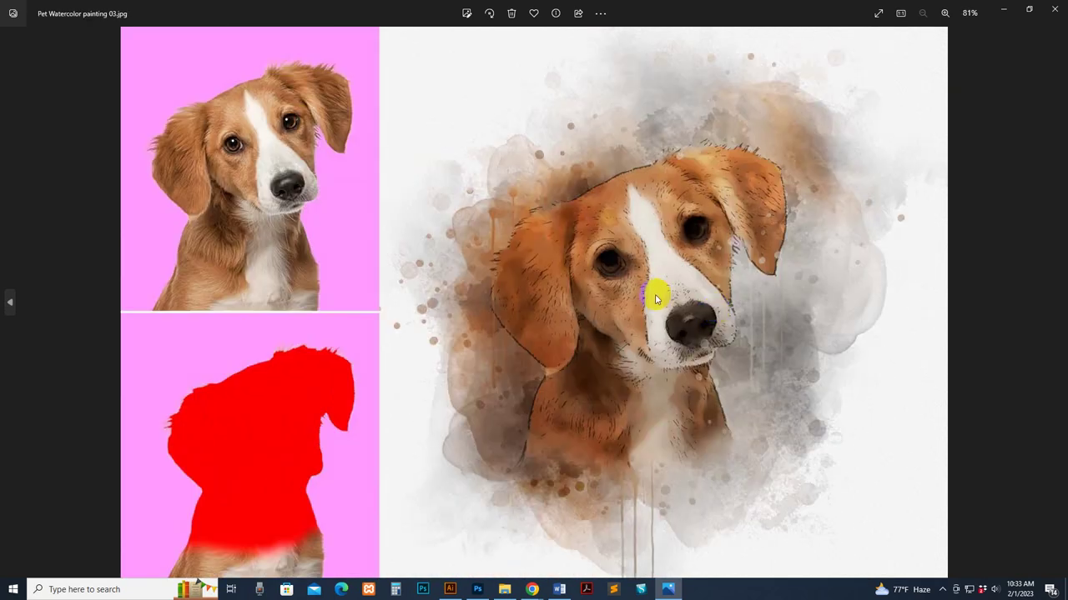
pyautogui.press('Right')
pyautogui.press('Right')
pyautogui.press('Right')
pyautogui.scroll(1, 657, 296)
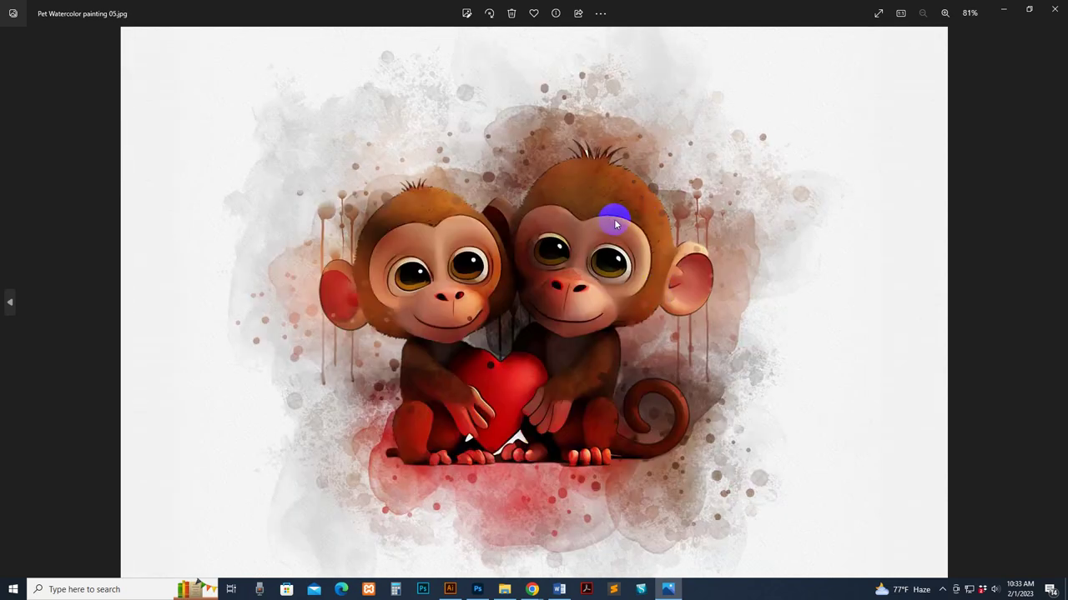
pyautogui.scroll(-1, 615, 223)
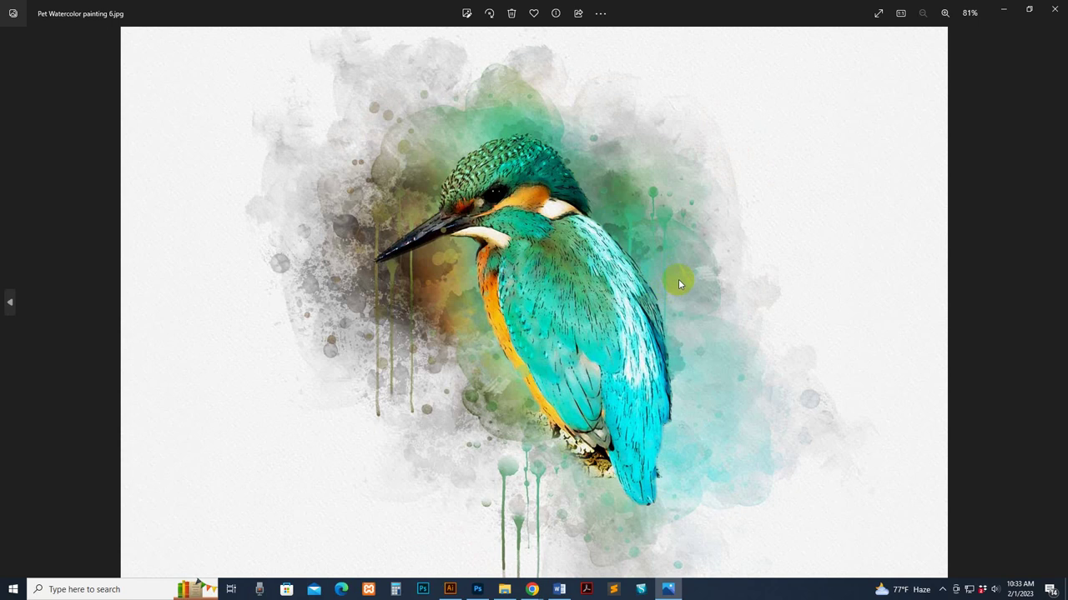
pyautogui.scroll(-3, 678, 284)
pyautogui.scroll(-1, 386, 306)
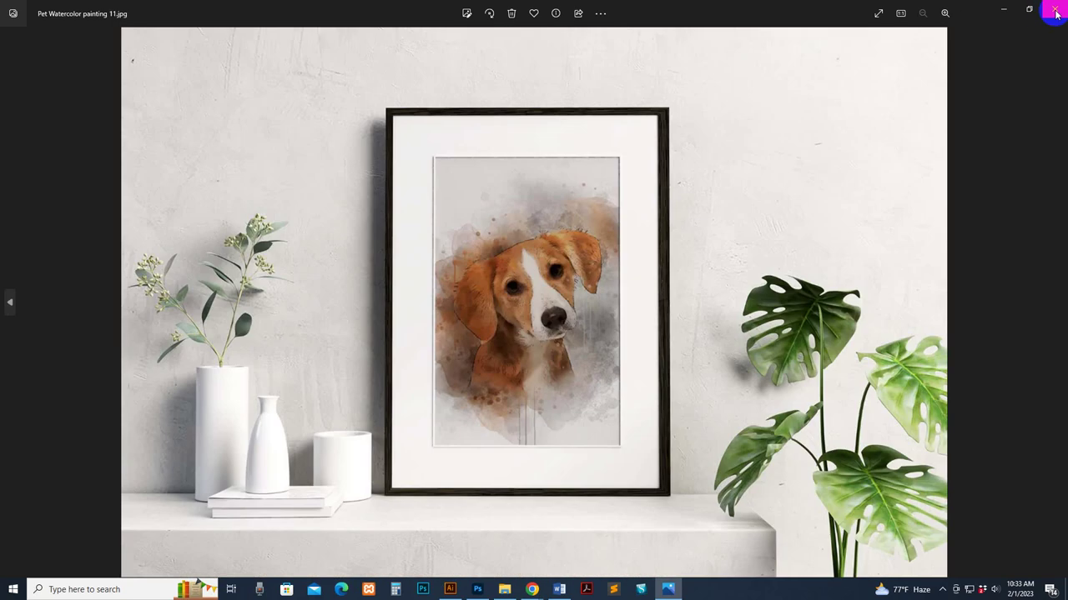
pyautogui.click(1050, 19)
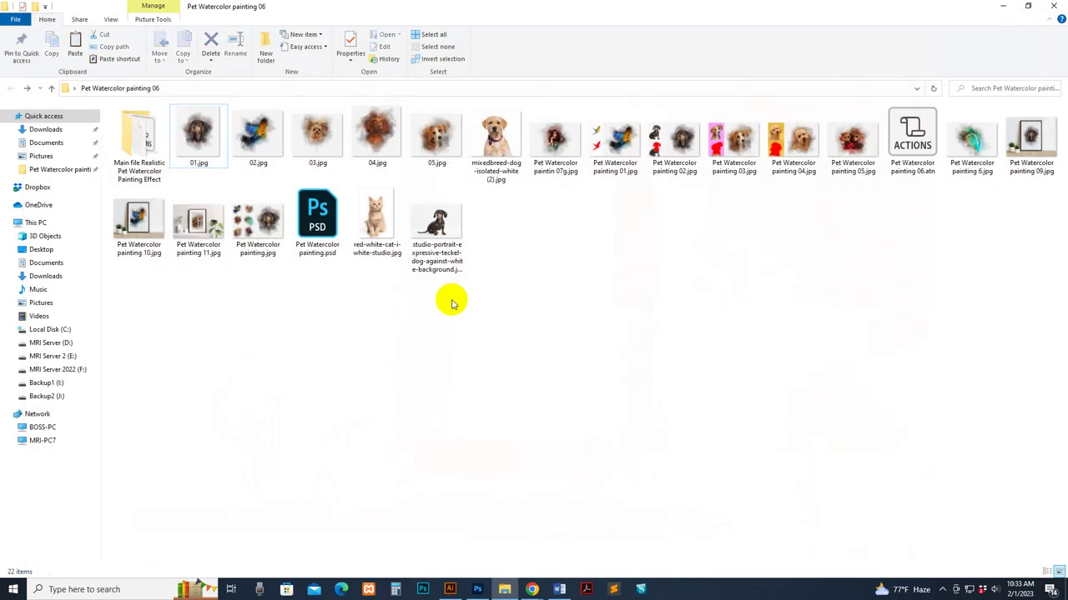
# Open the Main file Realistic Pet Watercolor Painting Effect folder and review its brush, help, pattern, preview, support and action files.
pyautogui.doubleClick(125, 142)
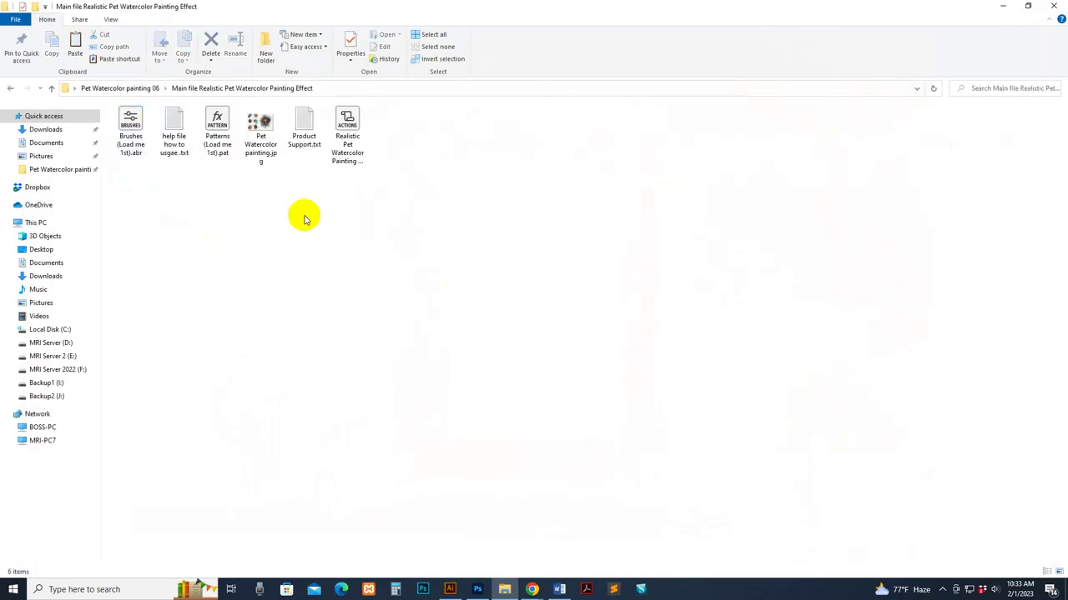
pyautogui.click(131, 123)
pyautogui.click(173, 125)
pyautogui.click(220, 131)
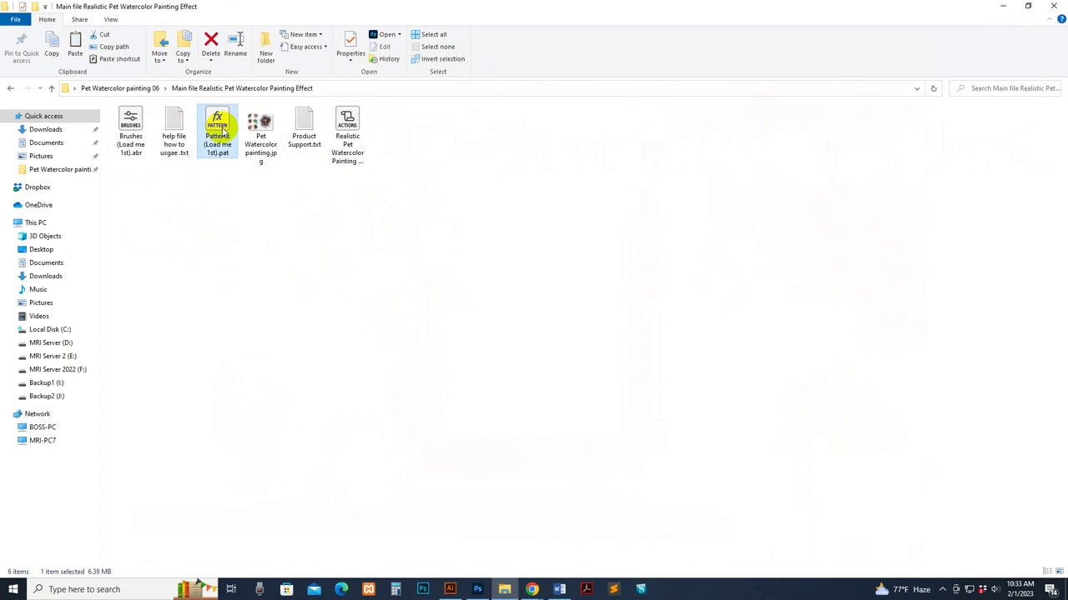
pyautogui.click(265, 121)
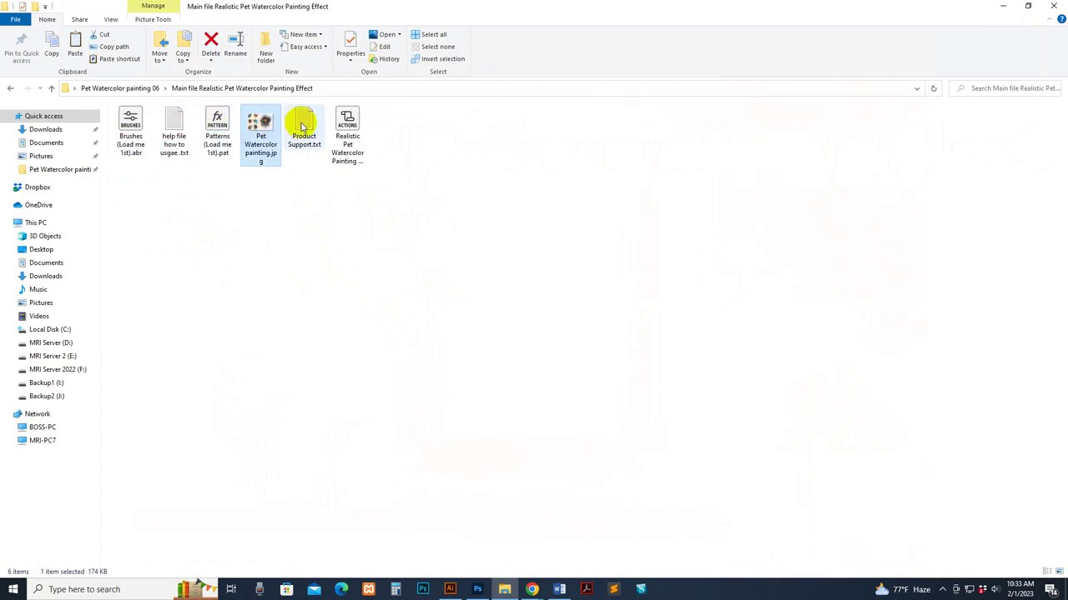
pyautogui.click(302, 125)
pyautogui.click(353, 125)
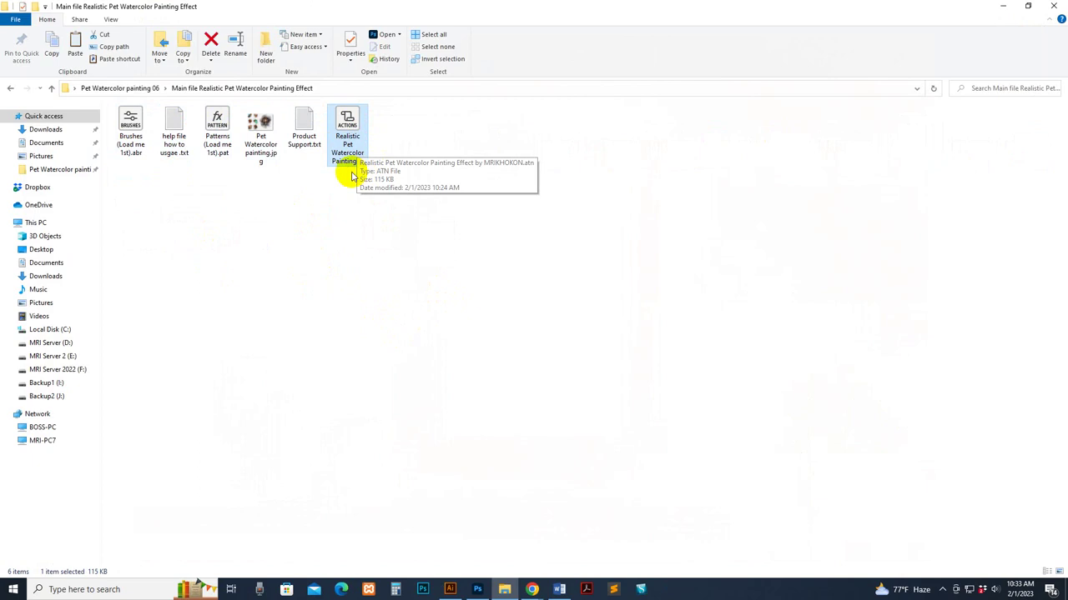
pyautogui.click(317, 227)
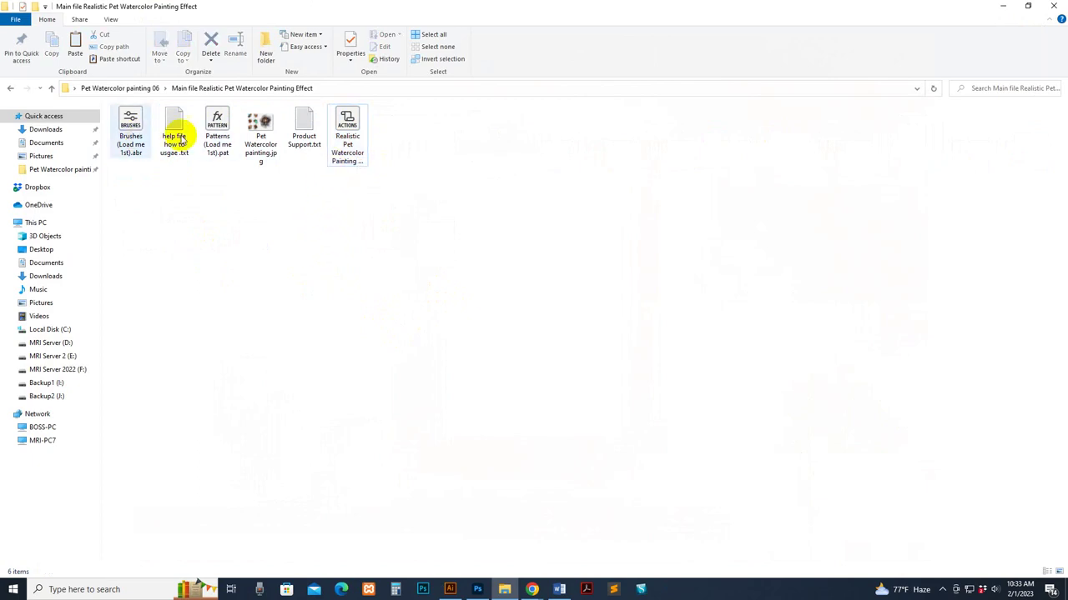
# Open the help file on how to use the action, read its photo size advice and numbered instructions through to the end, and close it.
pyautogui.doubleClick(178, 135)
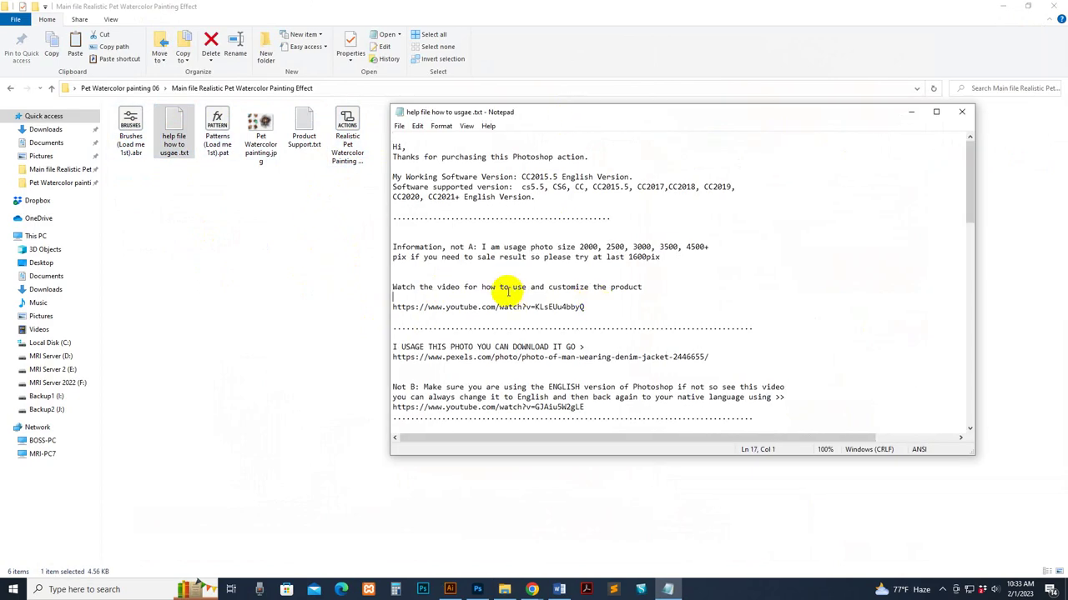
pyautogui.moveTo(584, 247); pyautogui.dragTo(683, 279)
pyautogui.scroll(-5, 589, 315)
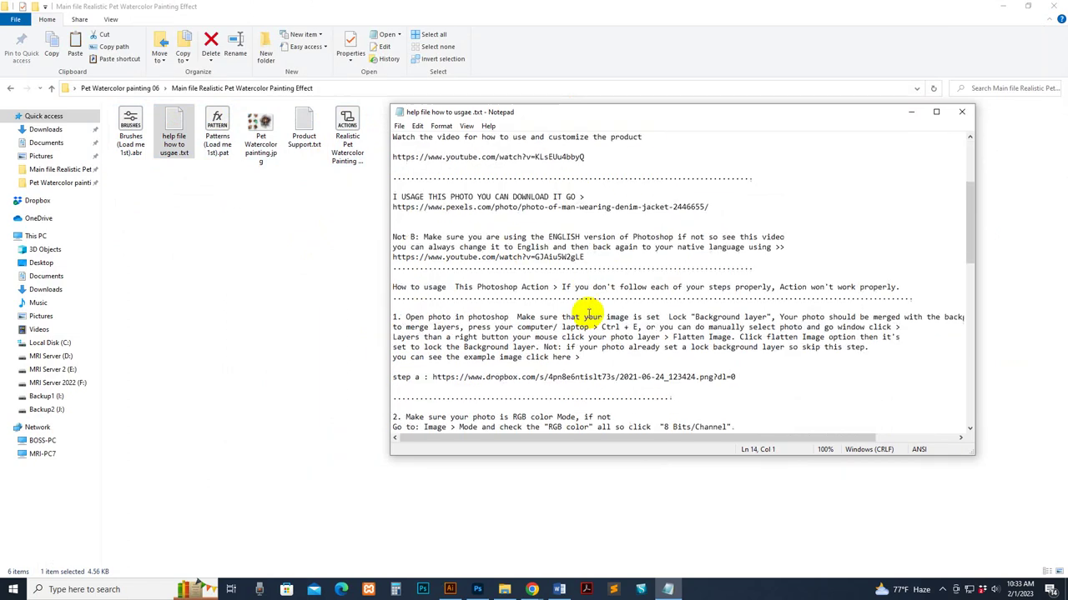
pyautogui.moveTo(597, 159); pyautogui.dragTo(393, 158)
pyautogui.click(535, 273)
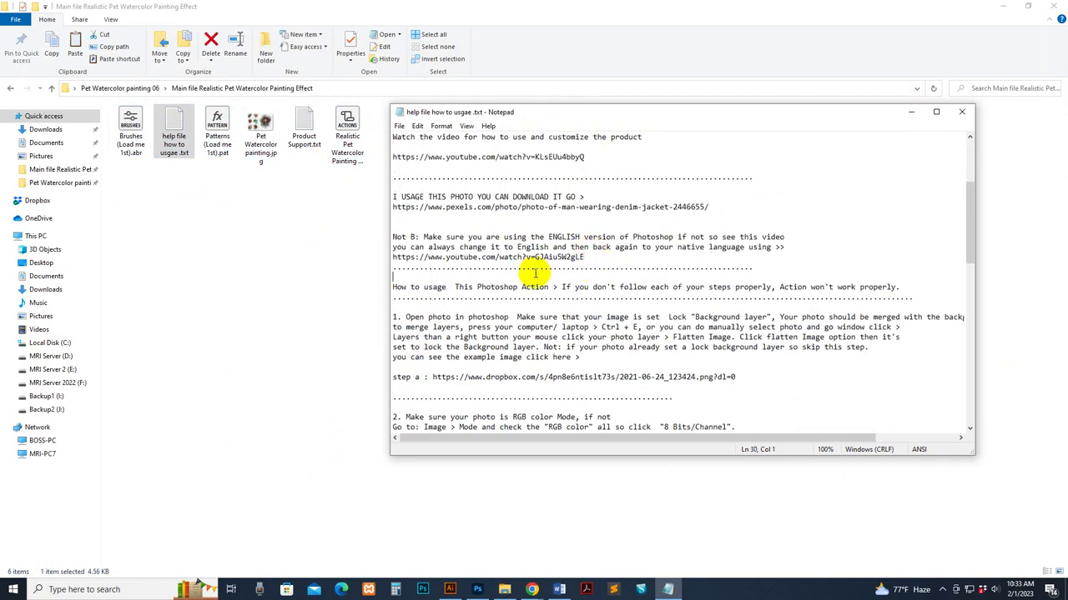
pyautogui.scroll(-5, 517, 250)
pyautogui.scroll(-2, 601, 321)
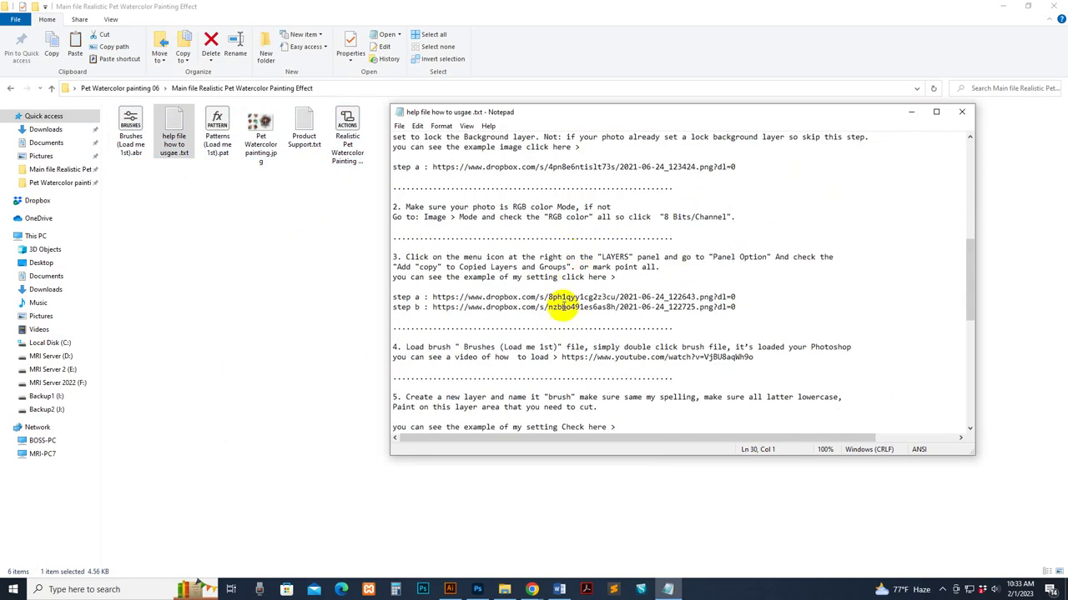
pyautogui.scroll(-3, 565, 303)
pyautogui.moveTo(547, 308); pyautogui.dragTo(572, 307)
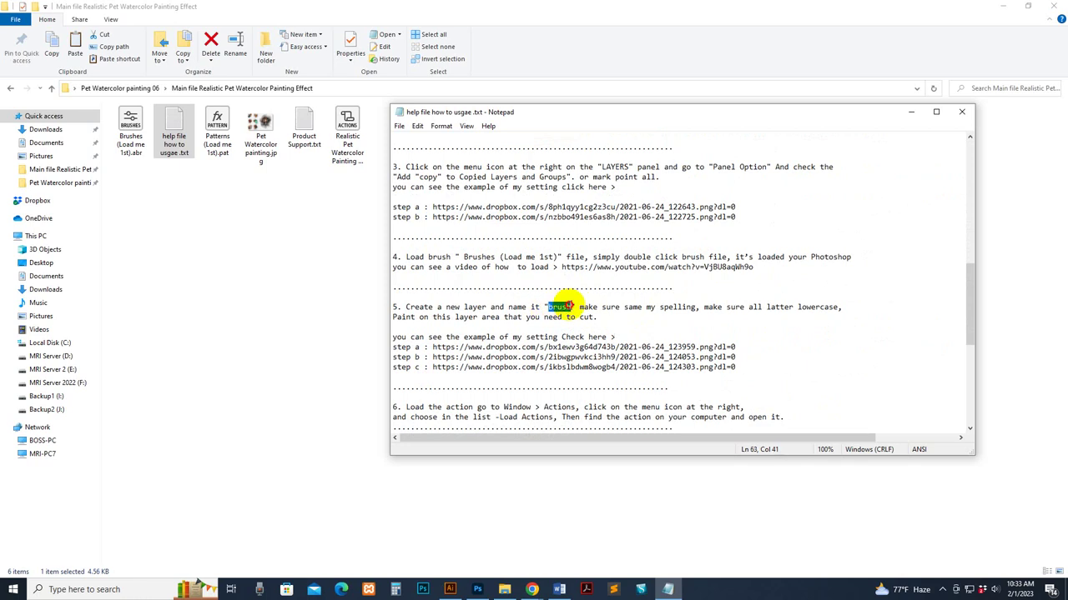
pyautogui.scroll(-9, 550, 313)
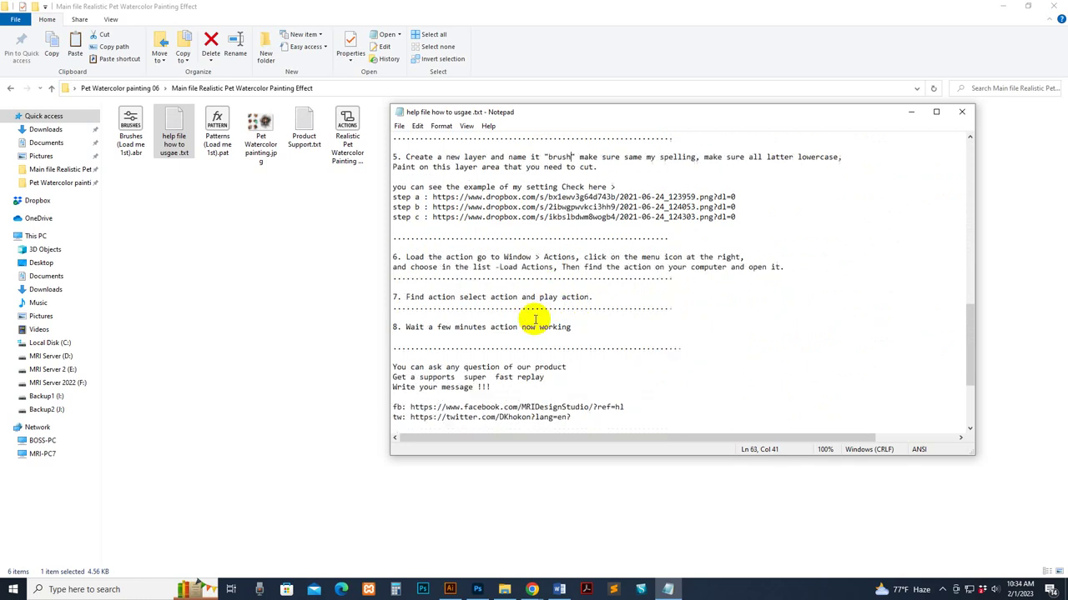
pyautogui.click(961, 112)
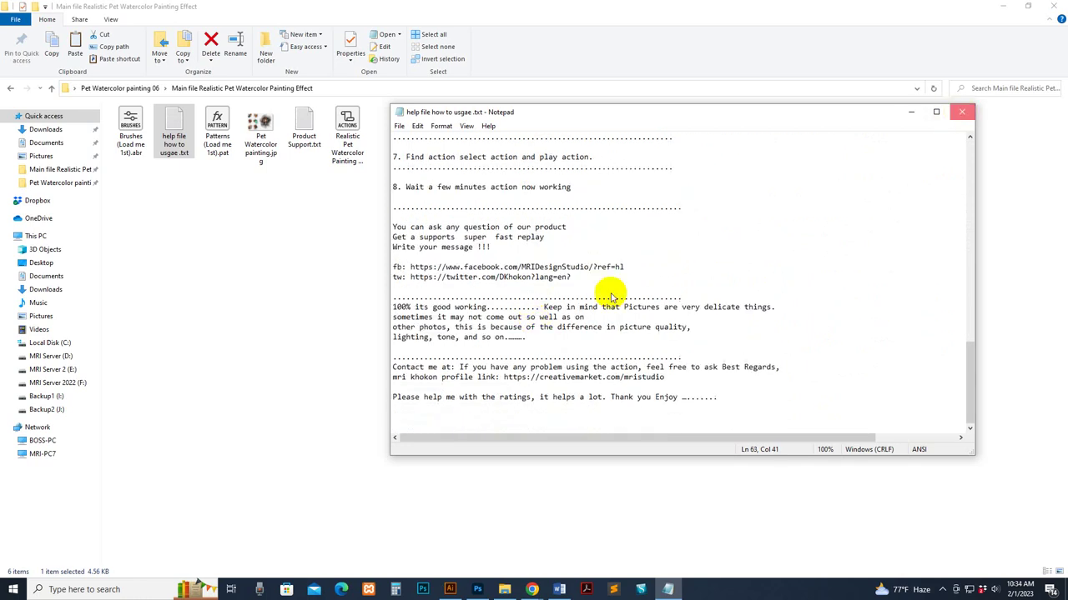
# Select the Brushes (Load me 1st).abr file, switch to Photoshop, dismiss the Dropbox notification and show the Brushes panel.
pyautogui.click(133, 136)
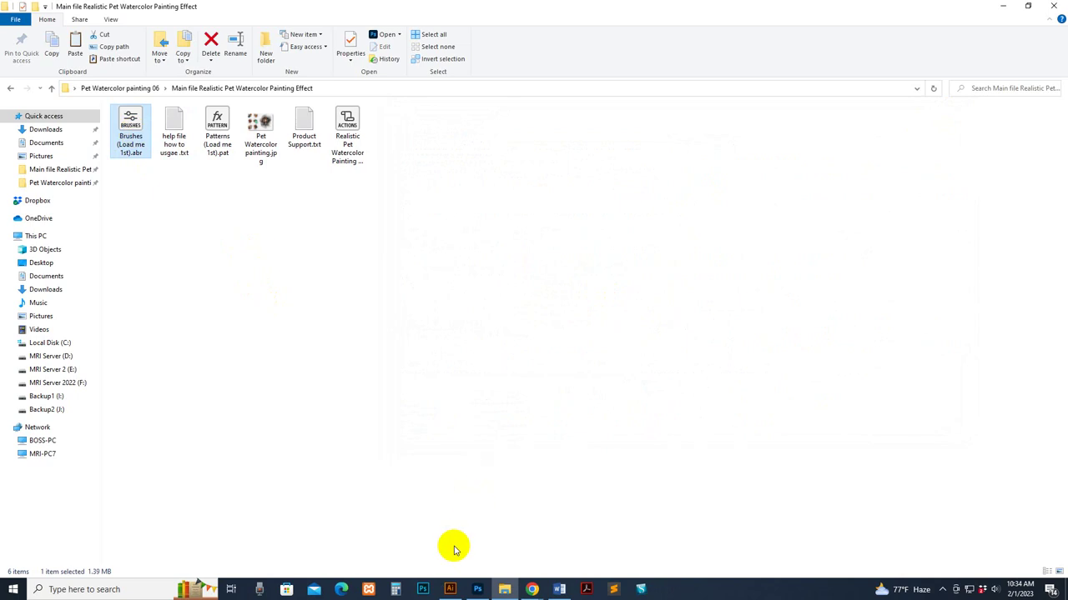
pyautogui.click(477, 589)
pyautogui.click(1041, 492)
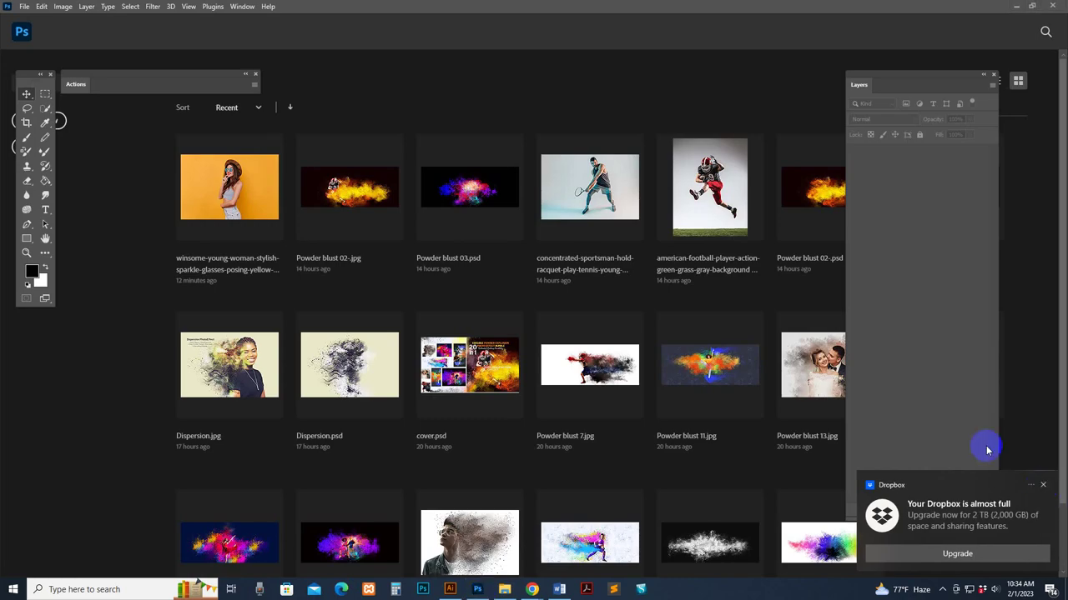
pyautogui.click(242, 7)
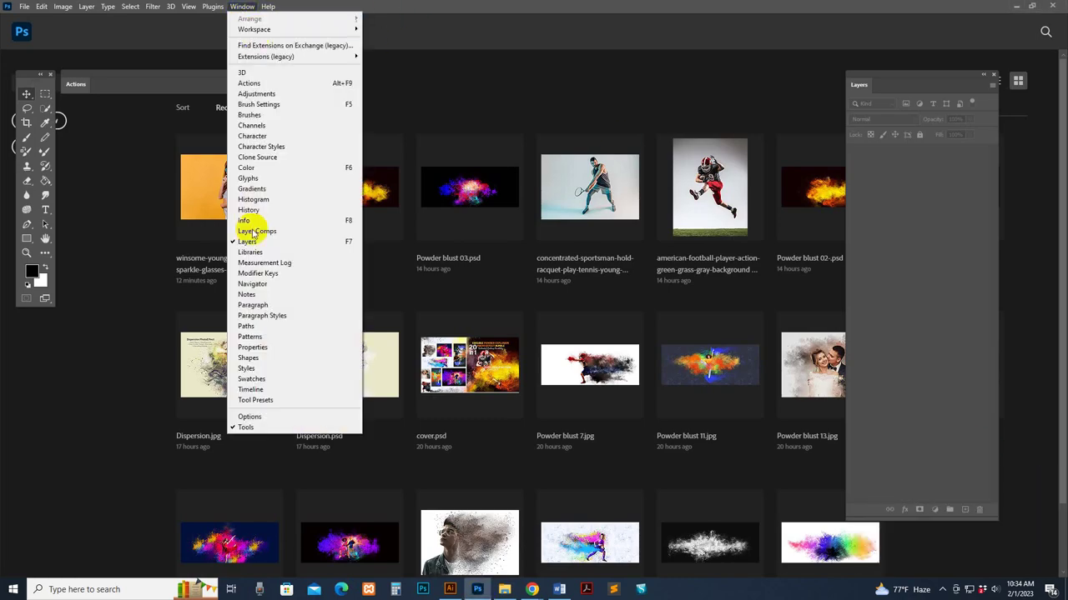
pyautogui.click(249, 114)
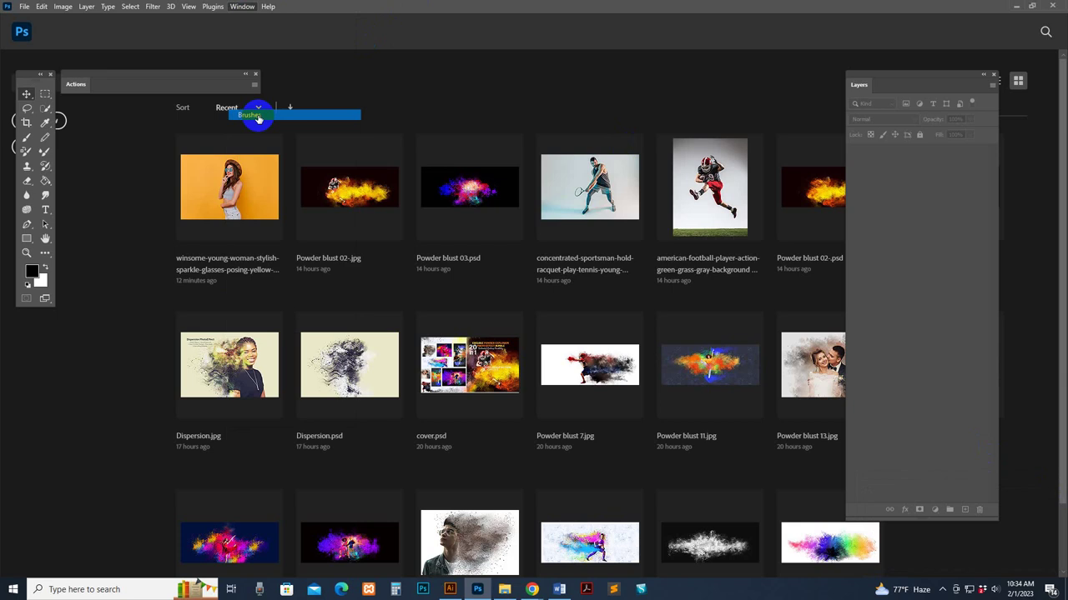
# Import Brushes (Load me 1st).abr from the Main file Realistic Pet Watercolor Painting Effect folder and close the Brushes panel.
pyautogui.click(746, 74)
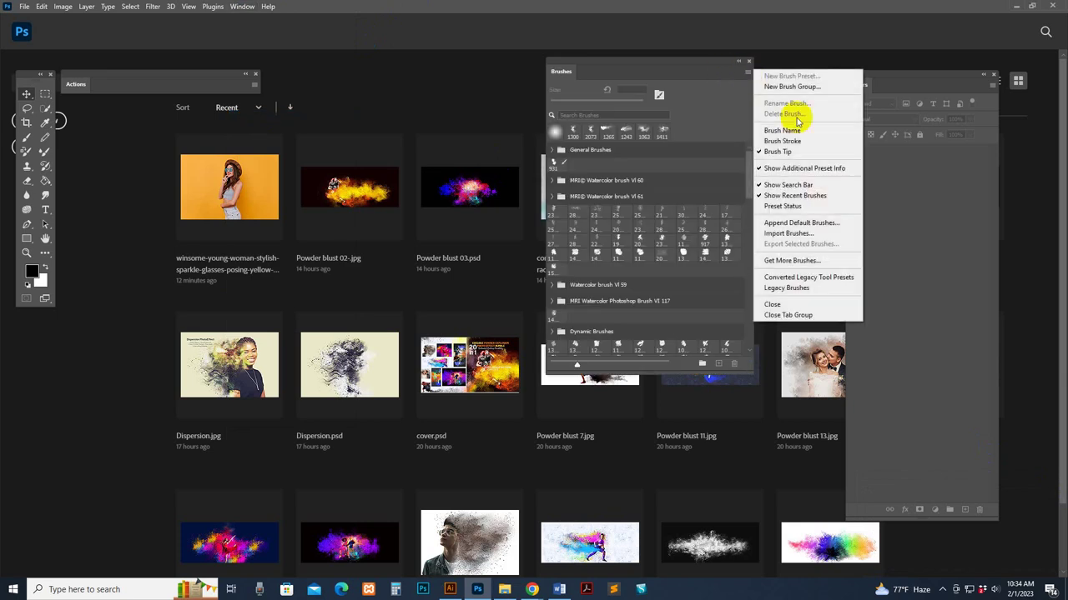
pyautogui.click(789, 236)
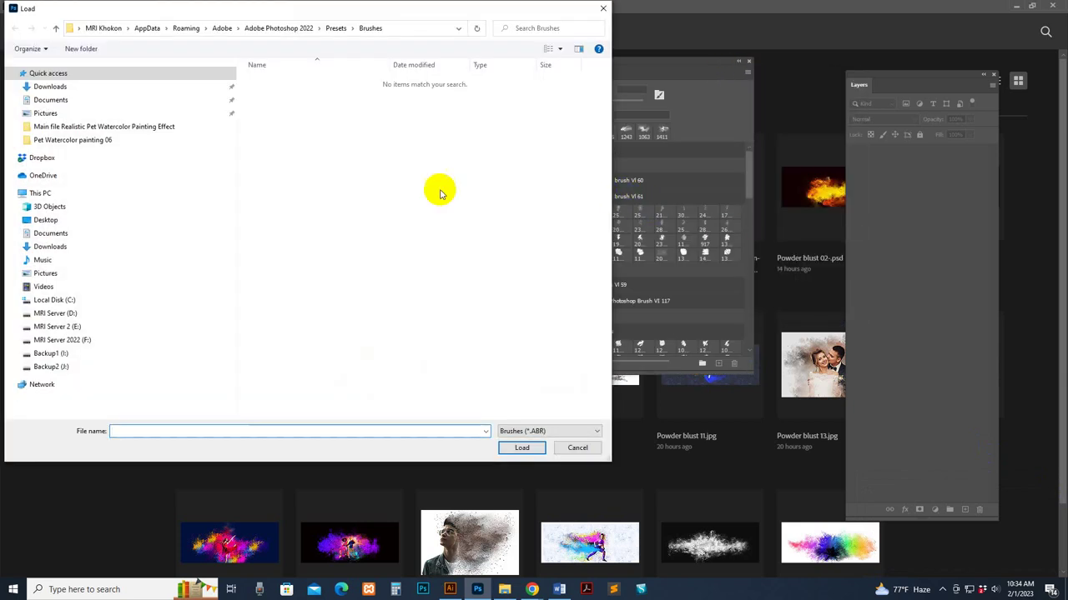
pyautogui.click(81, 127)
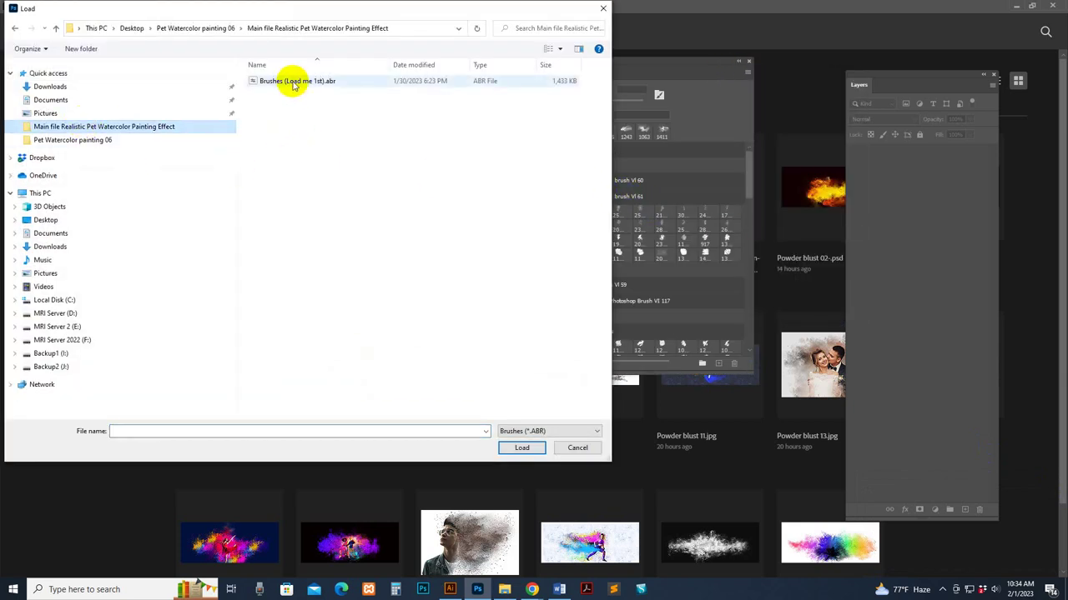
pyautogui.click(264, 83)
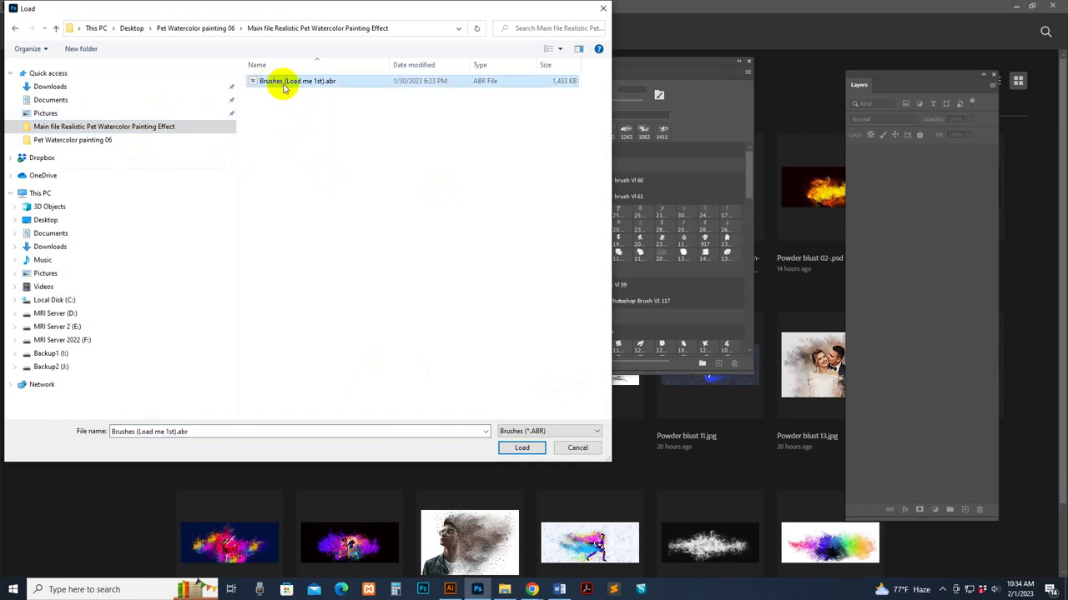
pyautogui.click(522, 455)
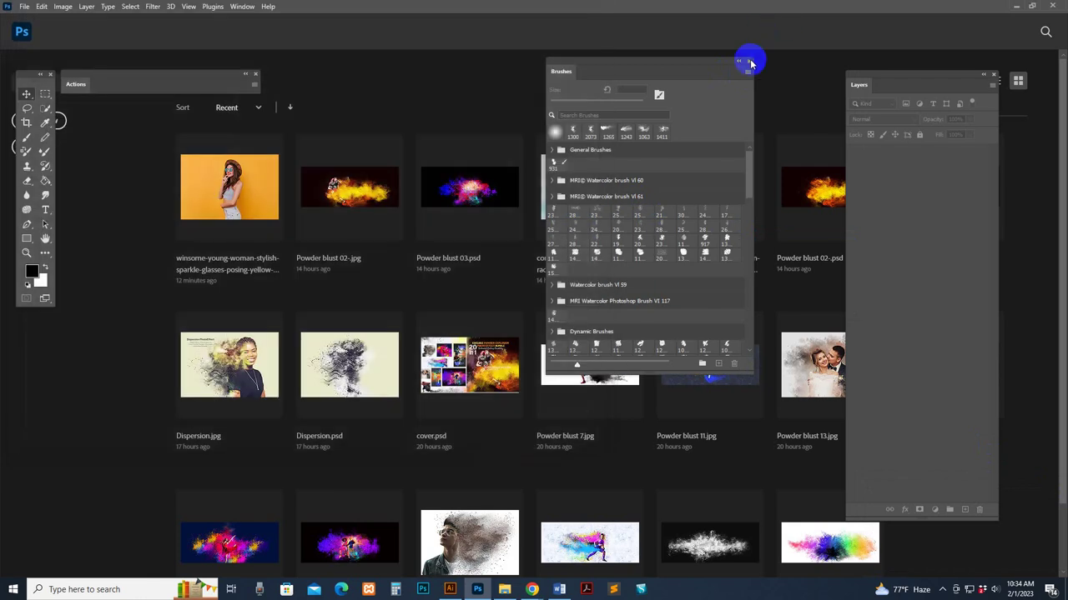
pyautogui.click(741, 66)
# Show the Patterns panel, import Patterns (Load me 1st).pat from the Main file Realistic Pet Watercolor Painting Effect folder, and close the panel.
pyautogui.click(242, 6)
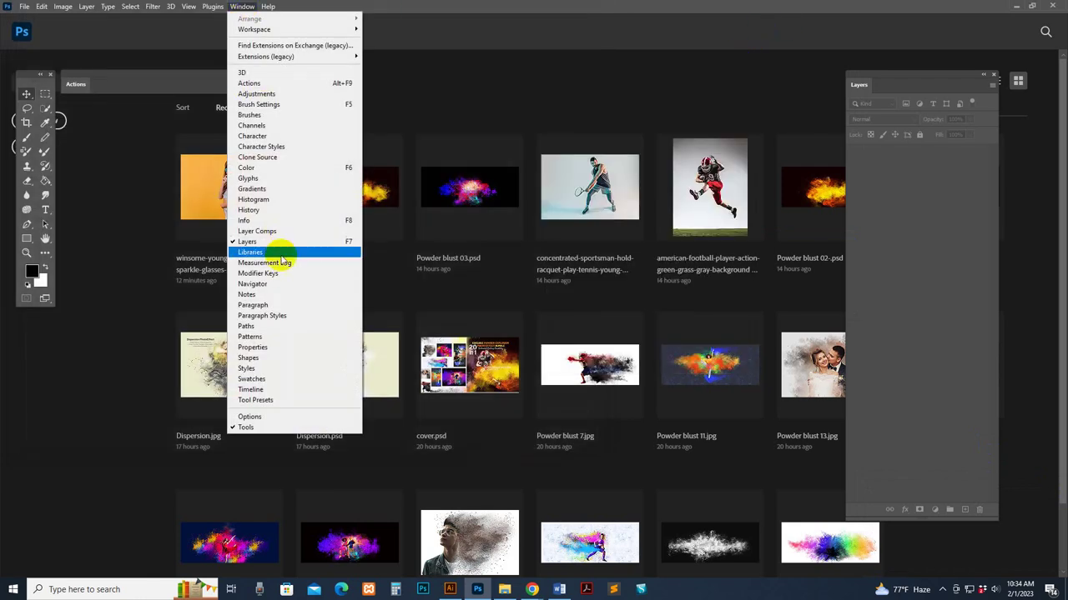
pyautogui.click(266, 337)
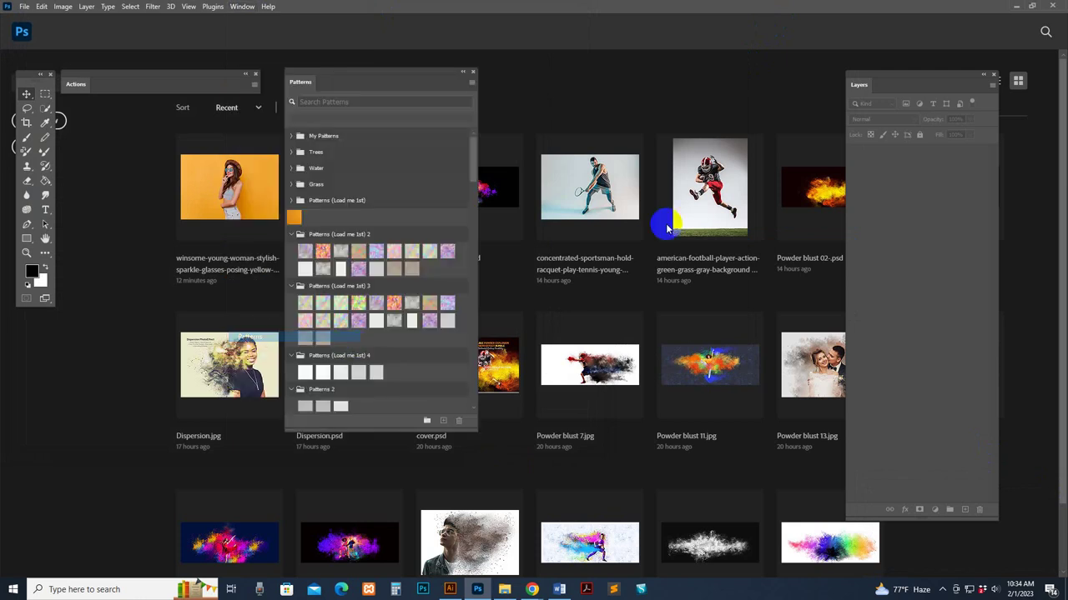
pyautogui.click(472, 83)
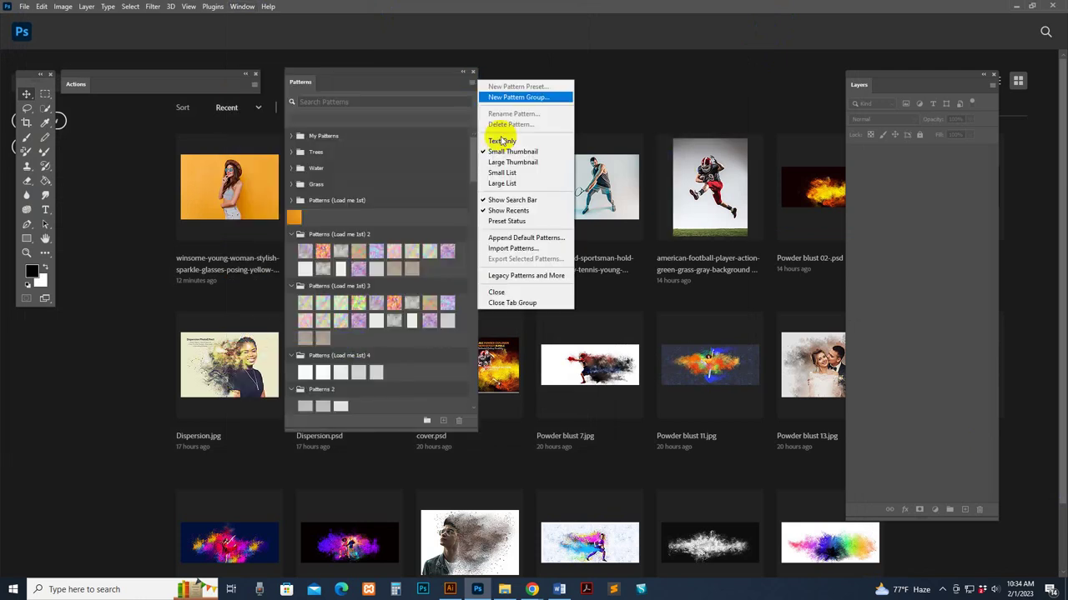
pyautogui.click(511, 249)
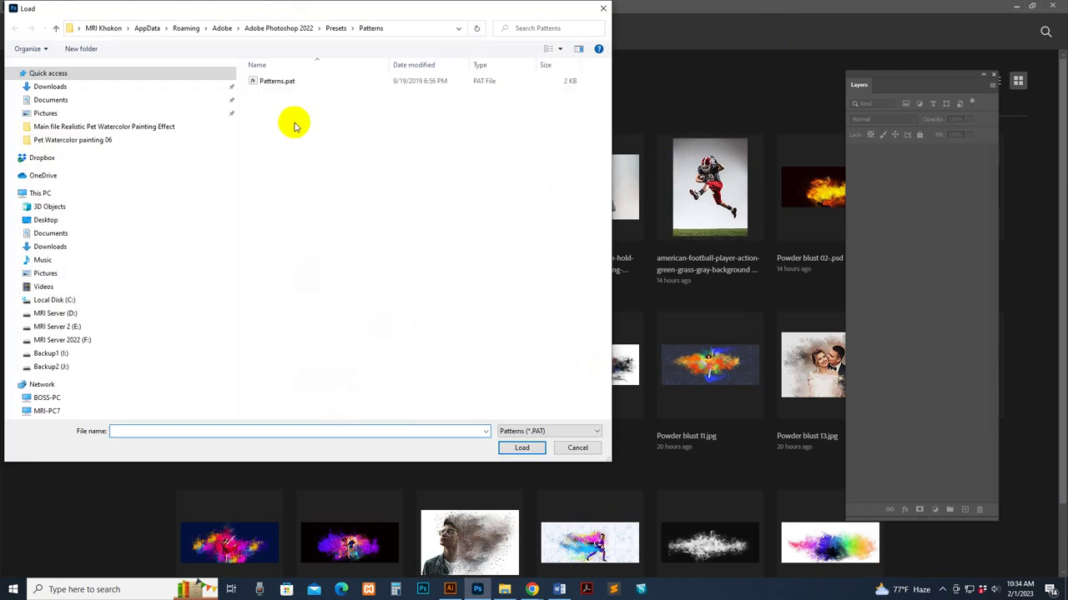
pyautogui.click(72, 126)
pyautogui.click(283, 81)
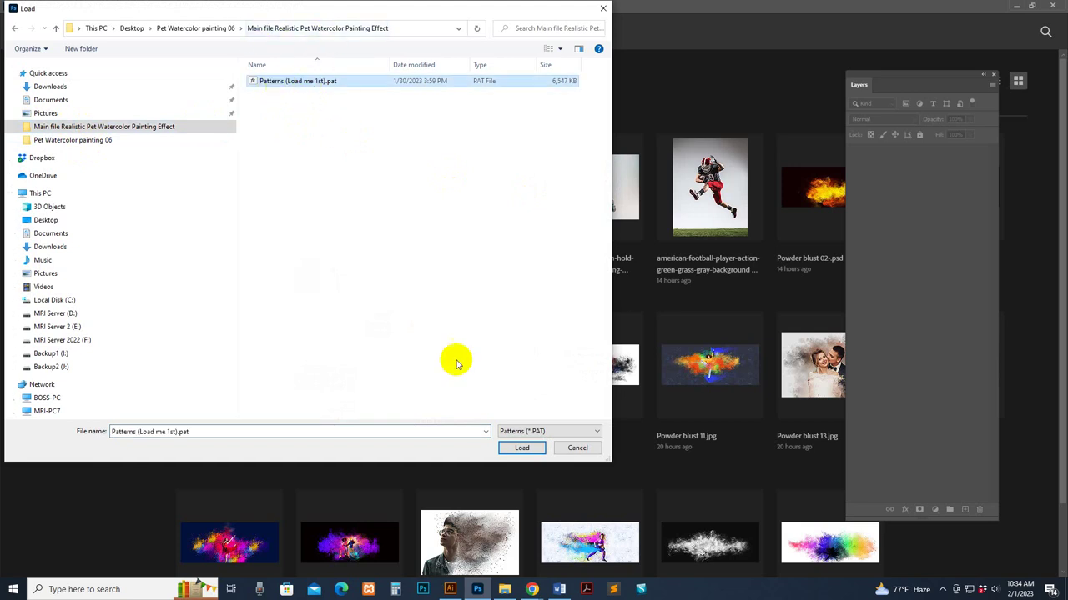
pyautogui.click(522, 449)
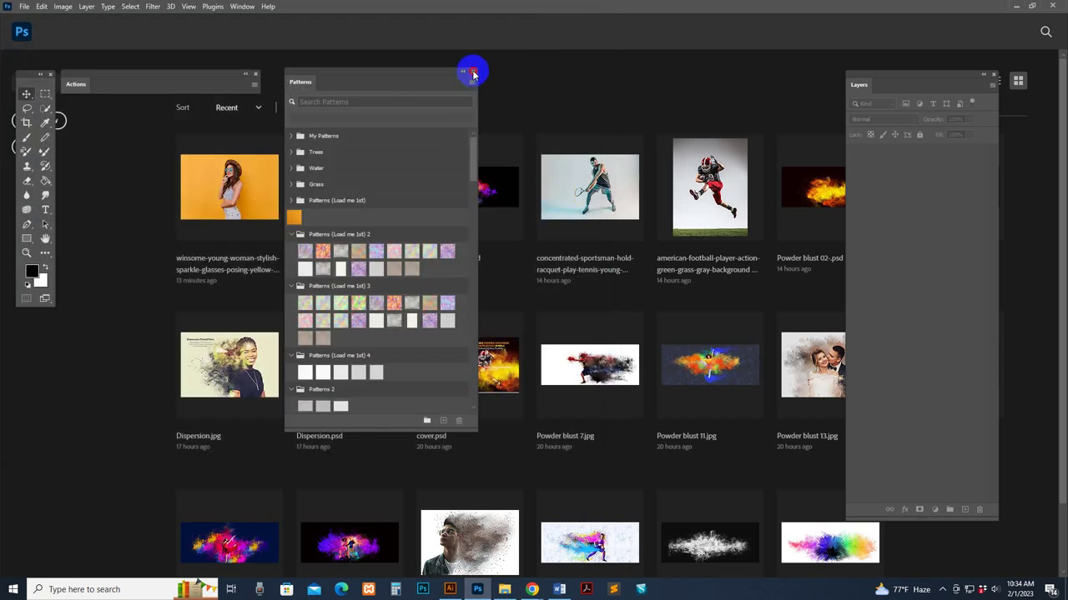
pyautogui.click(473, 74)
# Show the expanded Actions panel and load the Realistic Pet Watercolor Painting Effect .atn file from the main file folder.
pyautogui.click(242, 6)
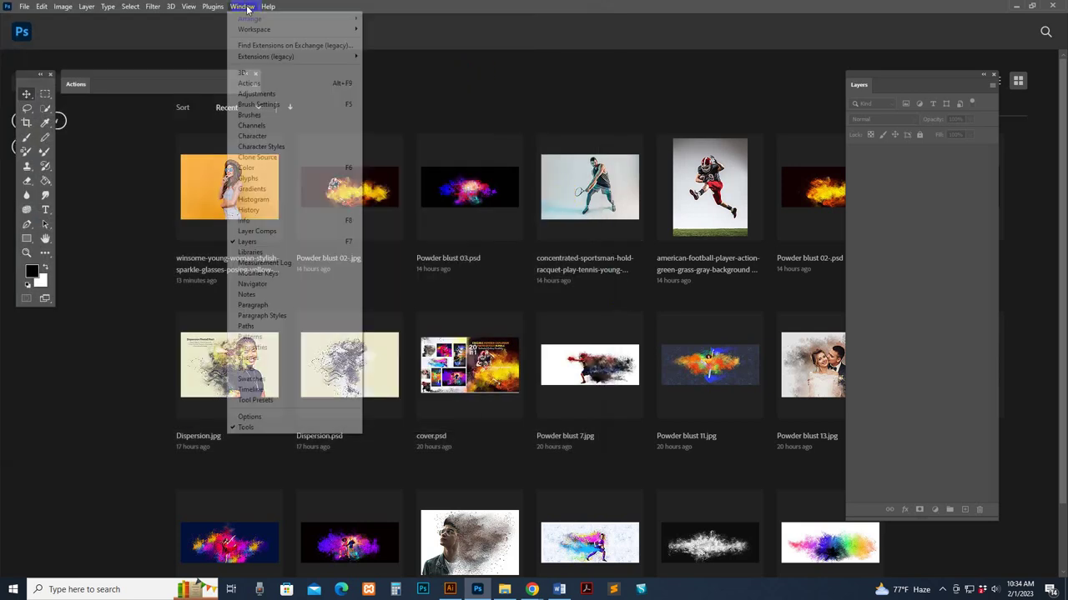
pyautogui.click(264, 87)
pyautogui.moveTo(131, 67); pyautogui.dragTo(88, 80)
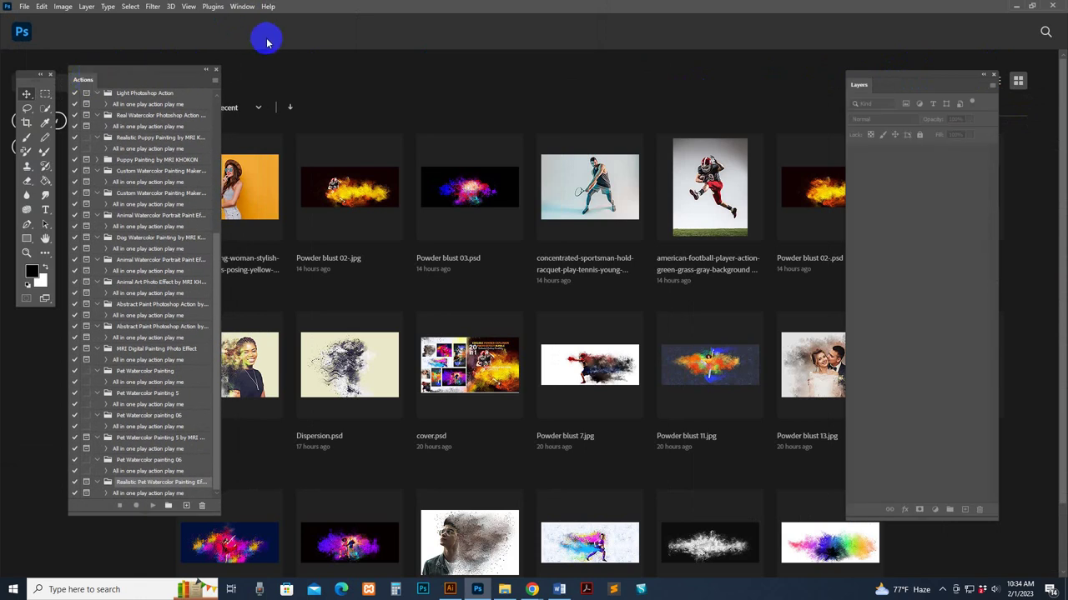
pyautogui.click(213, 80)
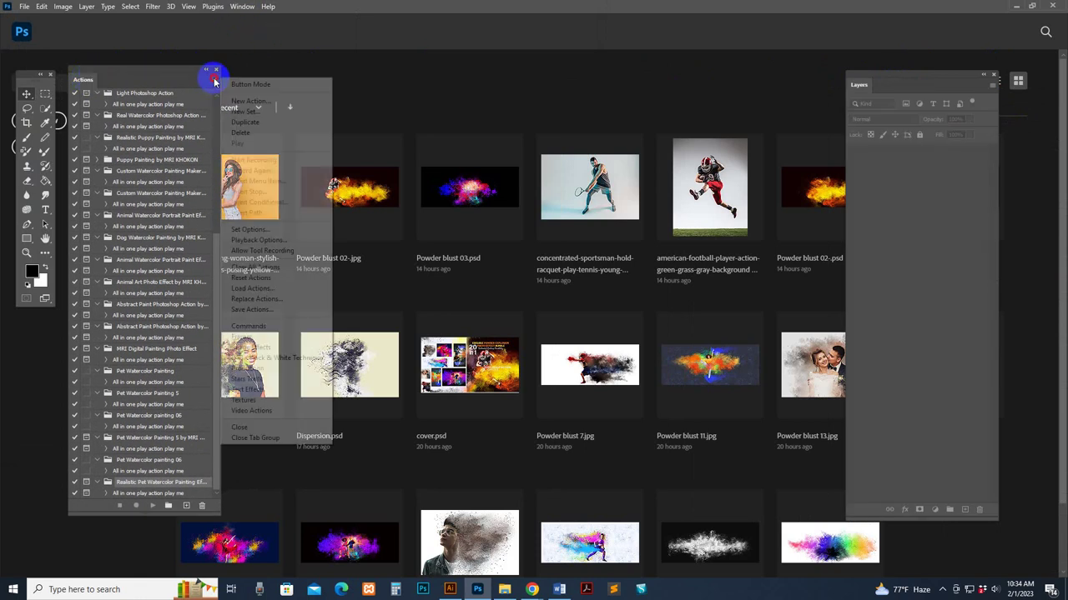
pyautogui.click(257, 289)
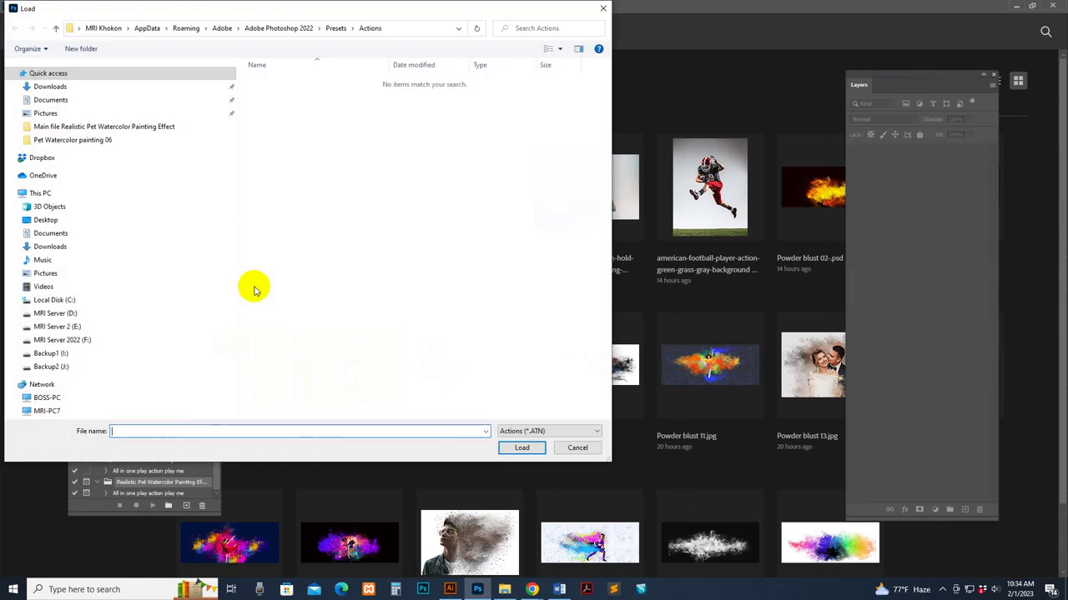
pyautogui.click(74, 125)
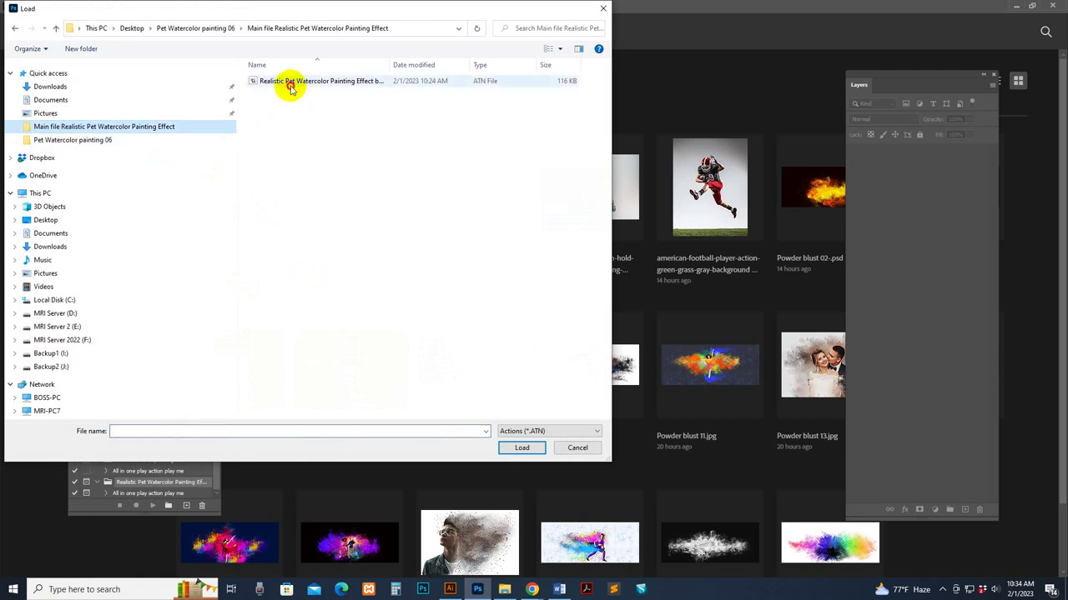
pyautogui.click(286, 82)
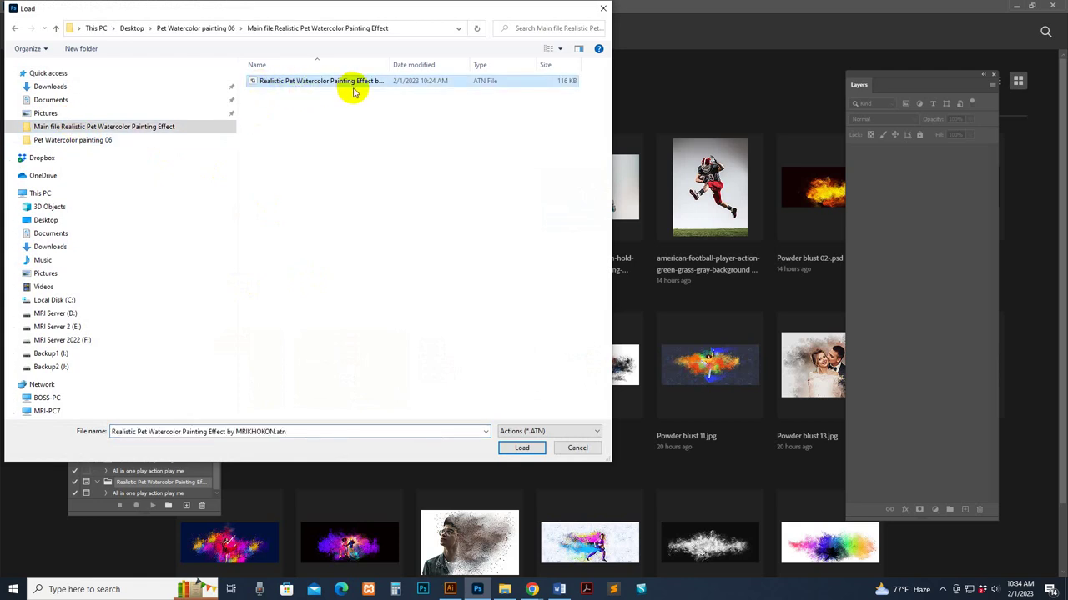
pyautogui.click(521, 448)
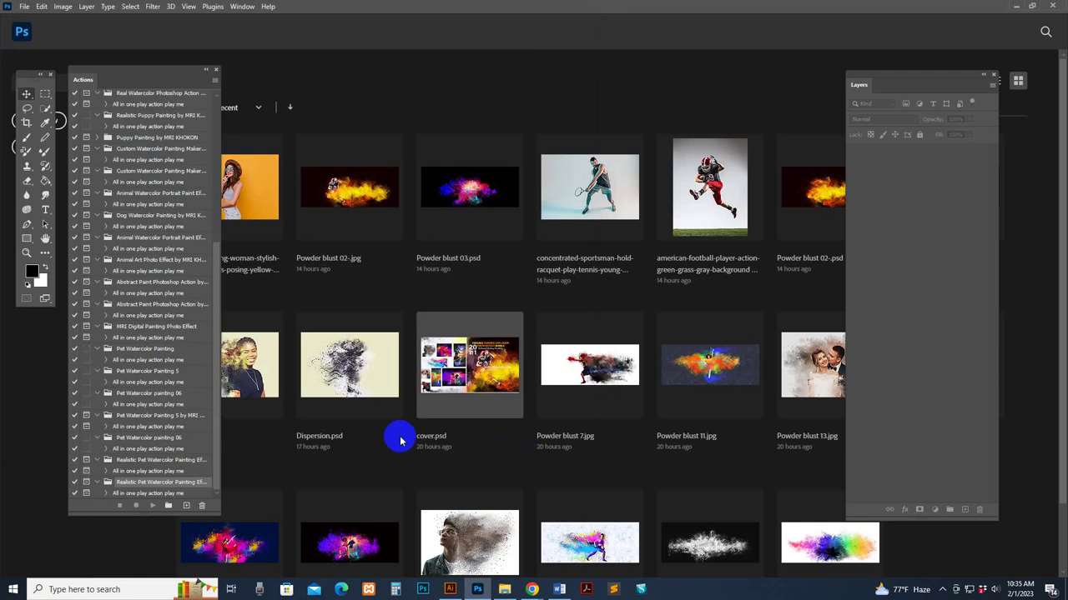
# Enlarge the Actions panel and select the "All in one play action play me" action in the last Realistic Pet Watercolor Painting Effect set.
pyautogui.moveTo(220, 512); pyautogui.dragTo(250, 524)
pyautogui.moveTo(247, 474)
pyautogui.mouseDown()
pyautogui.moveTo(262, 301)
pyautogui.moveTo(245, 482)
pyautogui.mouseUp()
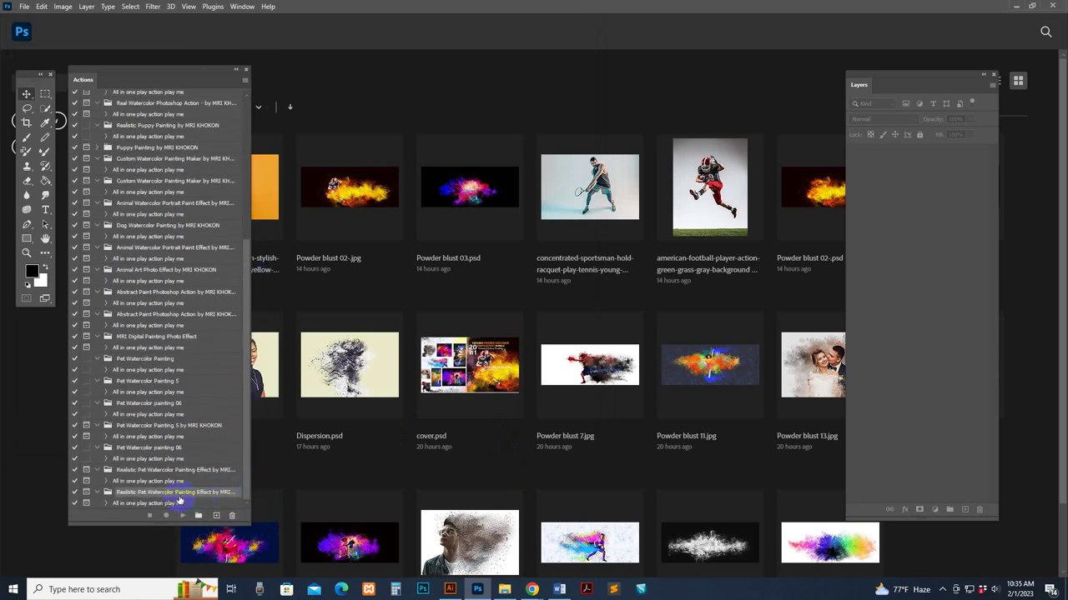
pyautogui.click(145, 504)
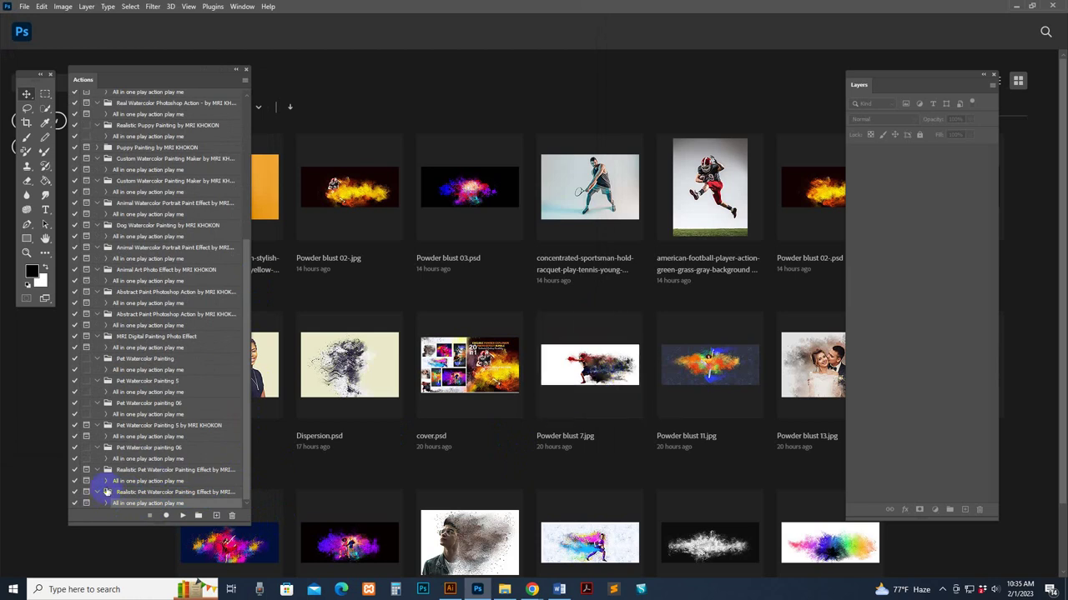
pyautogui.click(96, 493)
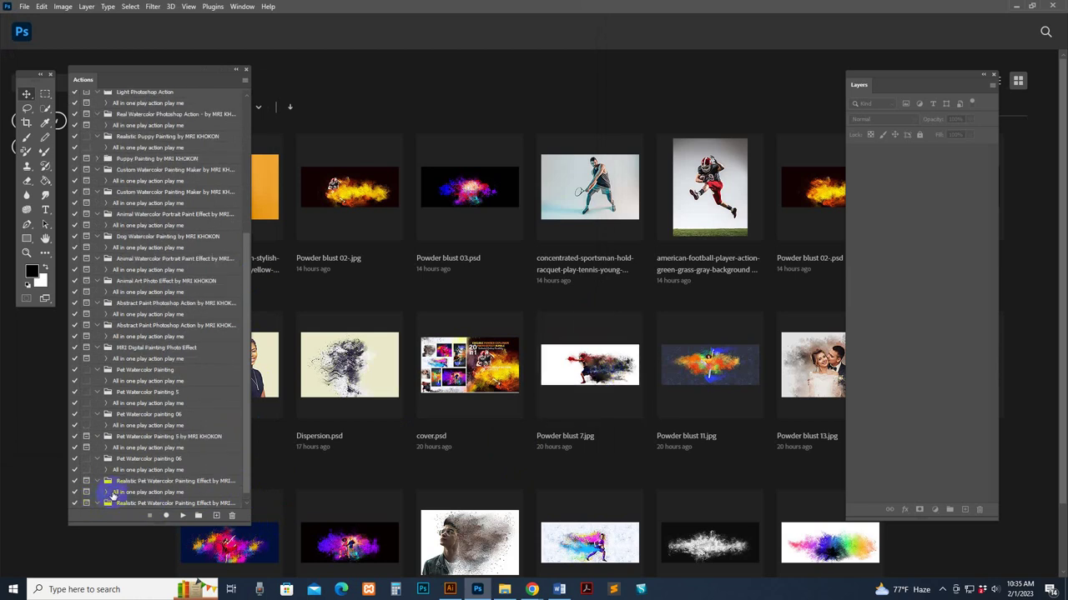
pyautogui.click(109, 493)
pyautogui.click(98, 492)
pyautogui.click(98, 505)
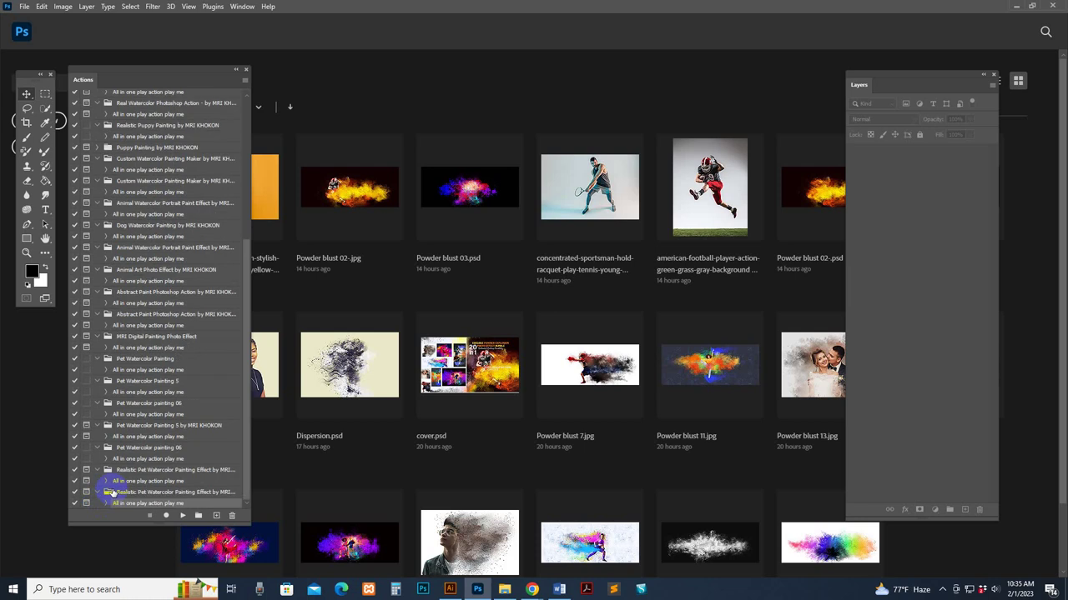
# Switch to File Explorer, display the Pet Watercolor painting 06 folder as icons, and open the studio-portrait-expressive-teckel-dog photo in Photoshop.
pyautogui.click(505, 590)
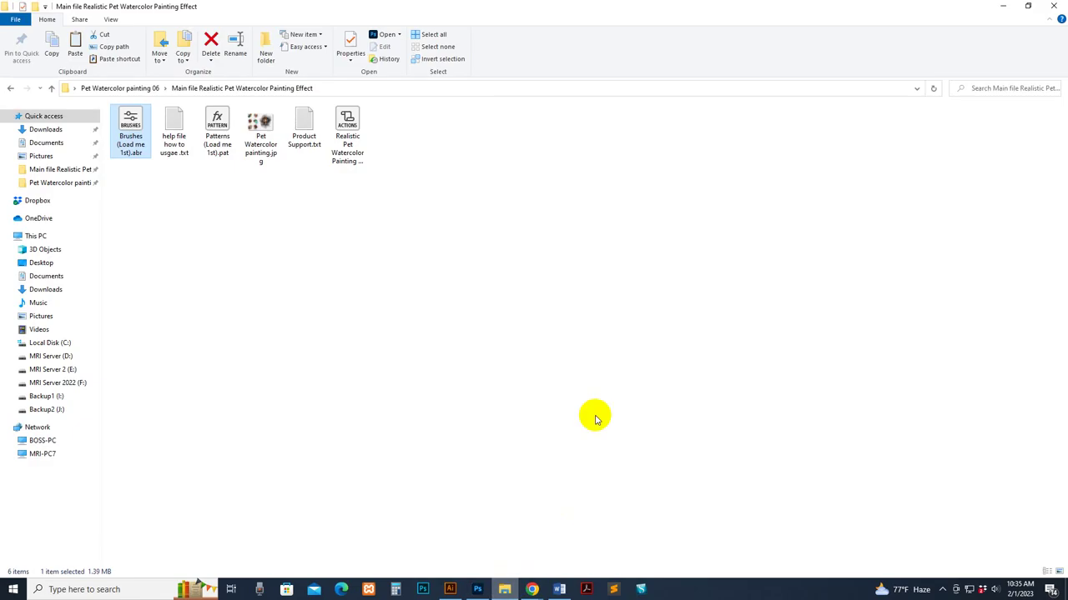
pyautogui.press('BackSpace')
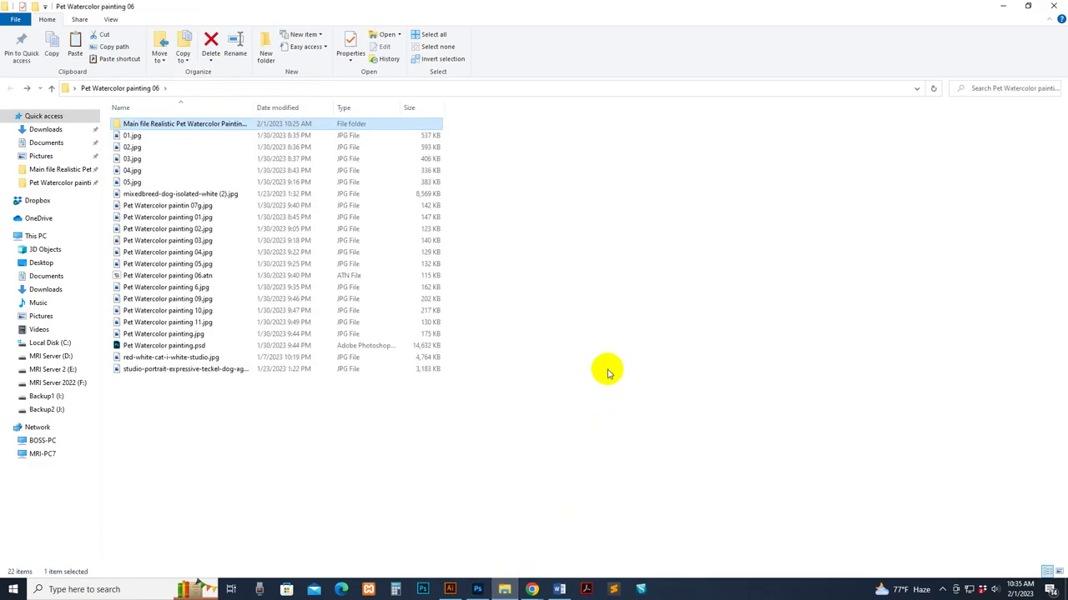
pyautogui.rightClick(574, 275)
pyautogui.moveTo(617, 281)
pyautogui.click(727, 308)
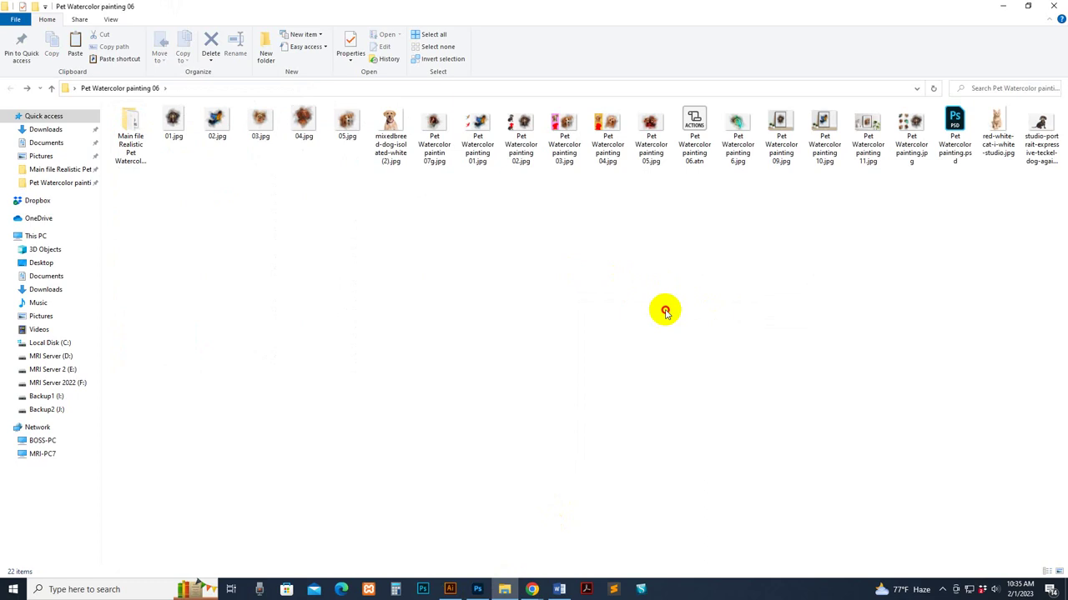
pyautogui.click(396, 122)
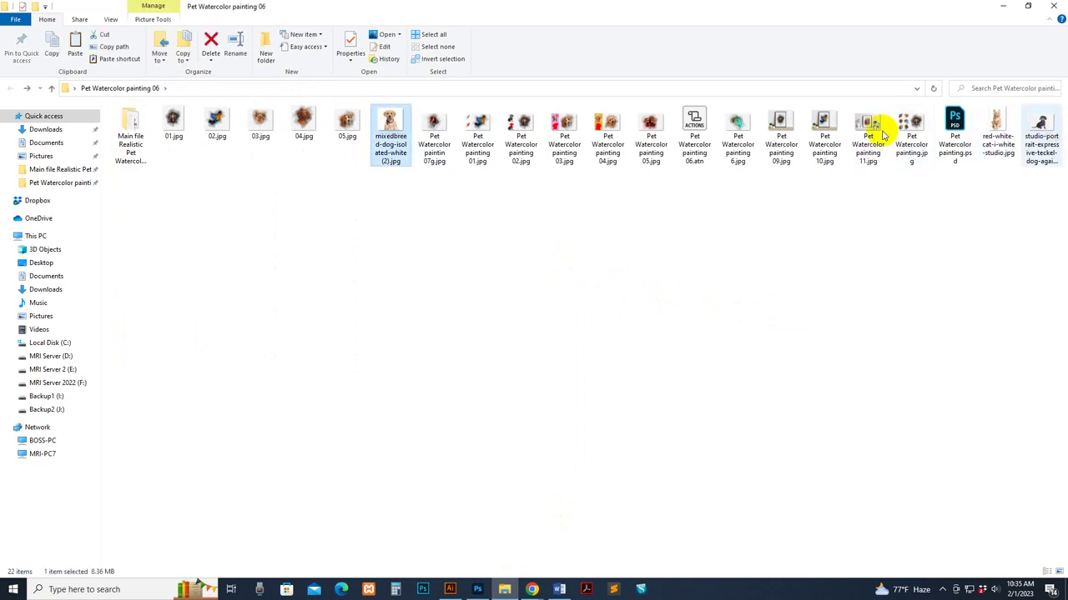
pyautogui.moveTo(1040, 134); pyautogui.dragTo(608, 105)
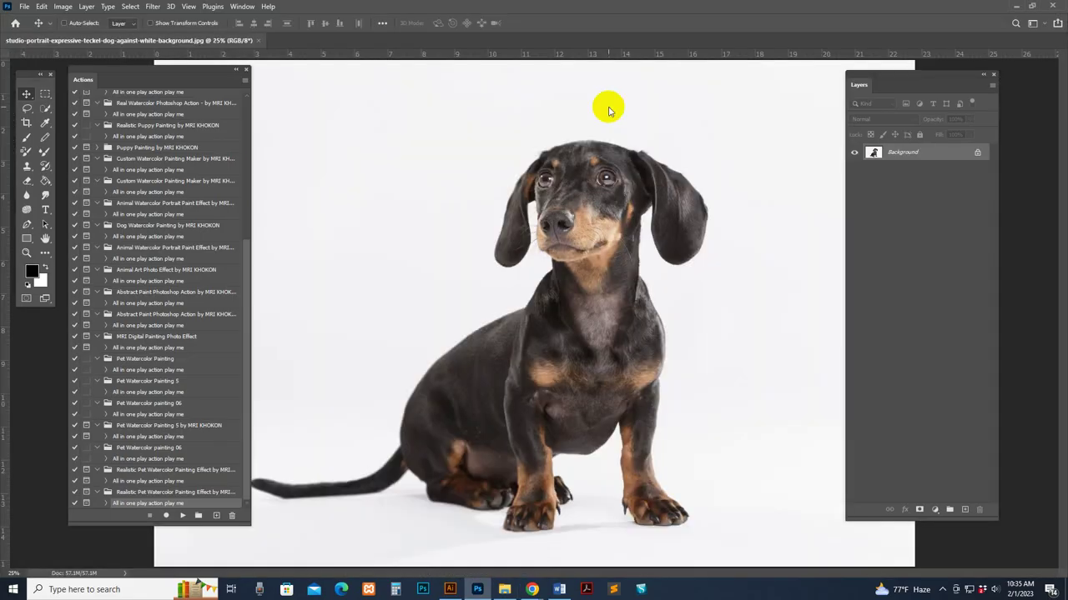
# Extend the canvas with the Crop tool, adding white space above and below the dog photo, and apply the crop.
pyautogui.press('z')
pyautogui.keyDown('alt'); pyautogui.click(639, 245); pyautogui.keyUp('alt')
pyautogui.keyDown('alt'); pyautogui.click(639, 246); pyautogui.keyUp('alt')
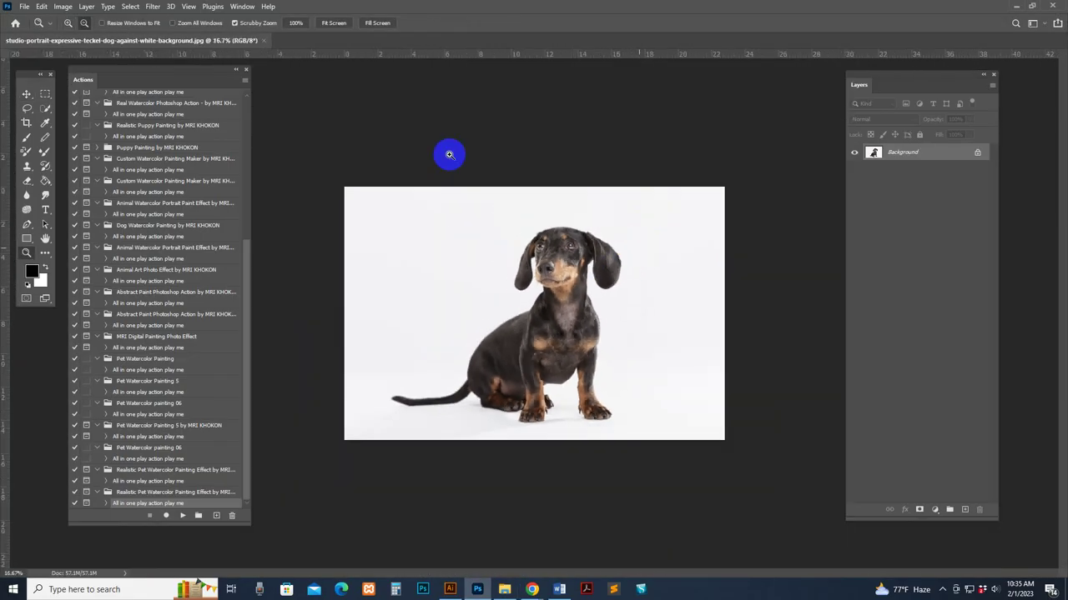
pyautogui.click(25, 122)
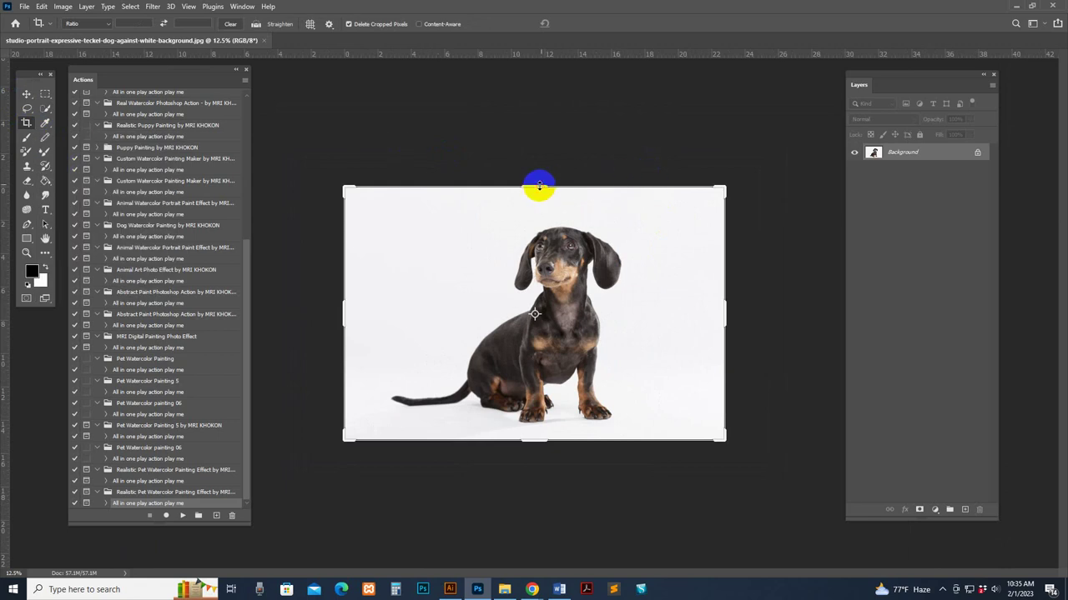
pyautogui.moveTo(538, 184); pyautogui.dragTo(543, 160)
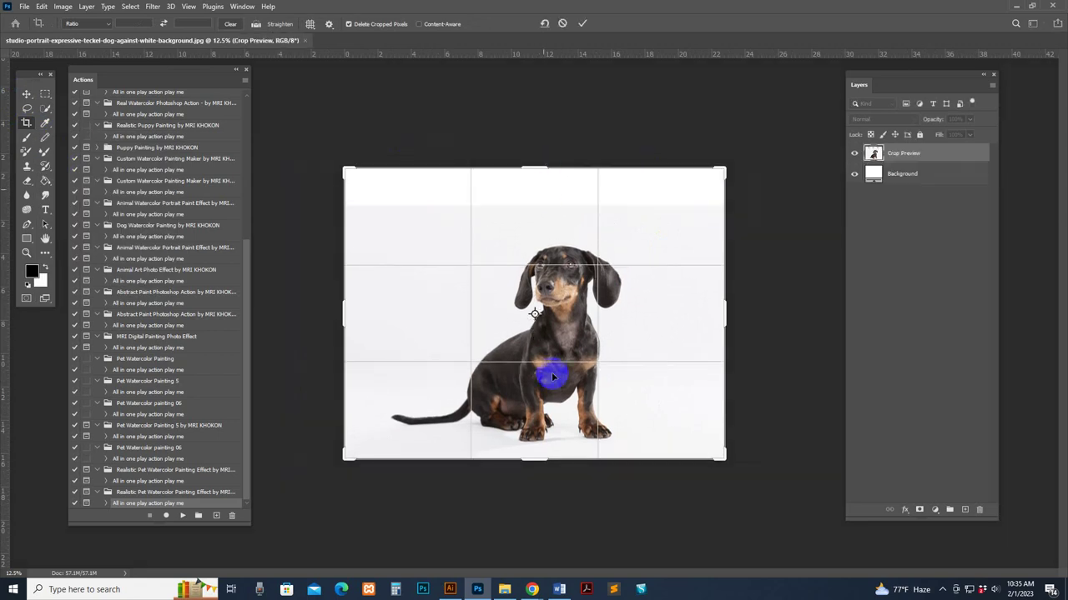
pyautogui.moveTo(538, 452); pyautogui.dragTo(540, 472)
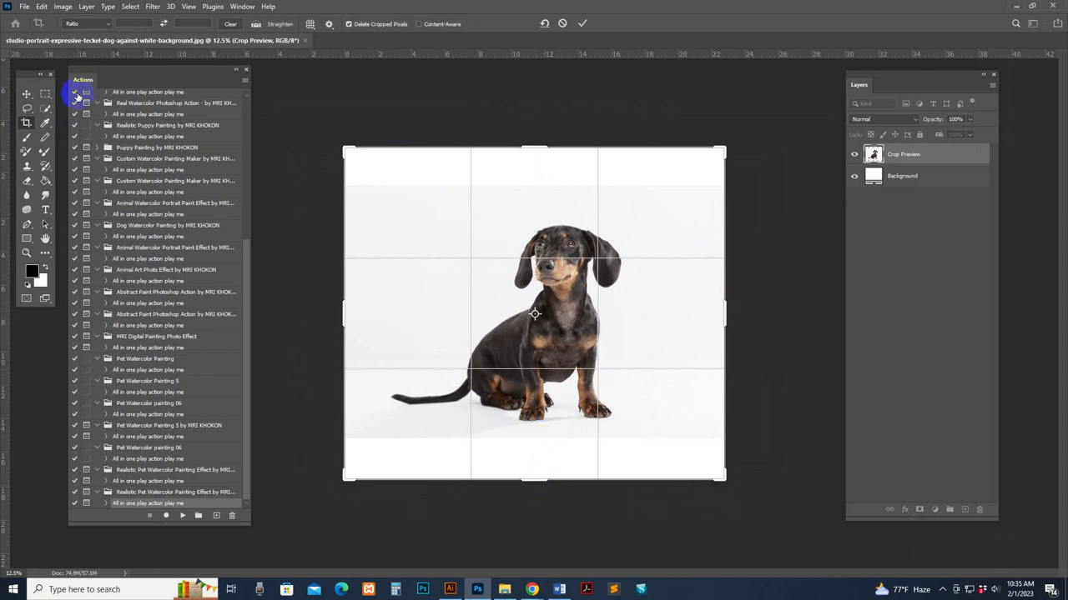
pyautogui.click(30, 97)
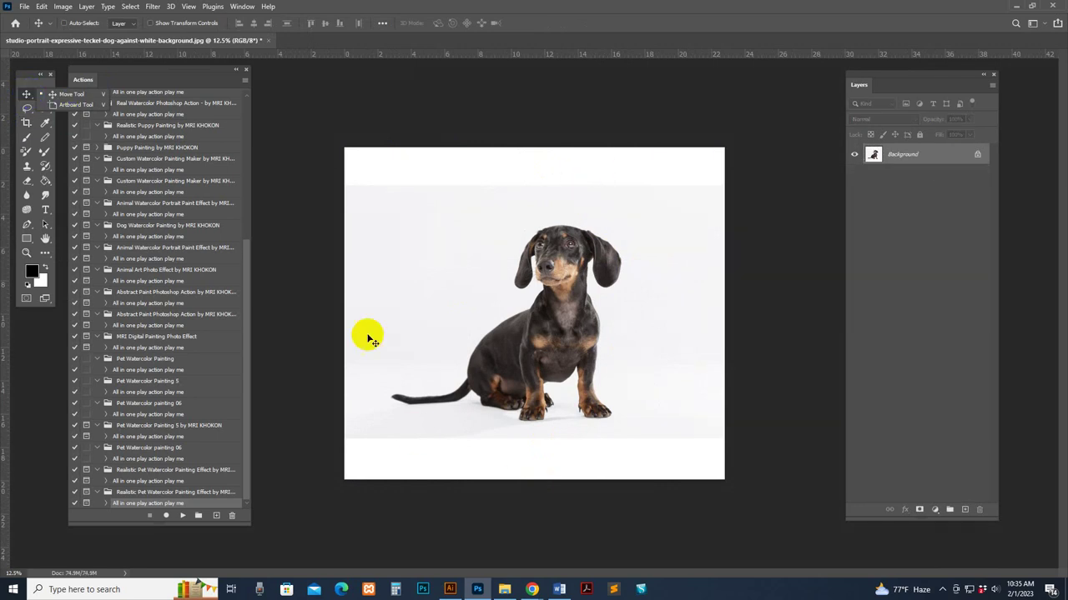
pyautogui.click(513, 397)
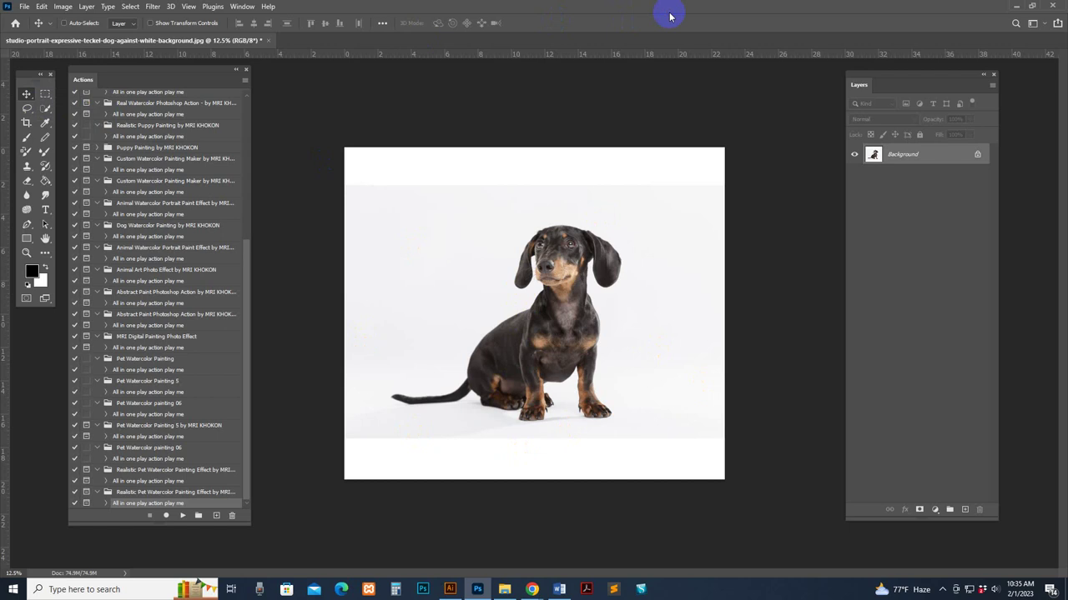
# Select the dog automatically with the Quick Selection tool's Select Subject option.
pyautogui.click(45, 110)
pyautogui.rightClick(45, 109)
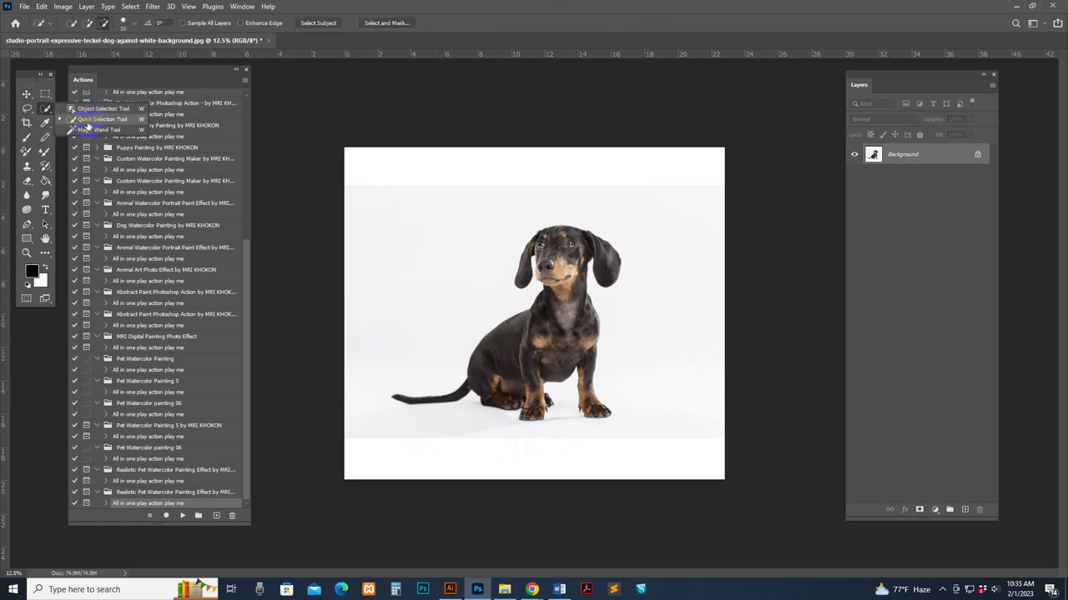
pyautogui.click(88, 121)
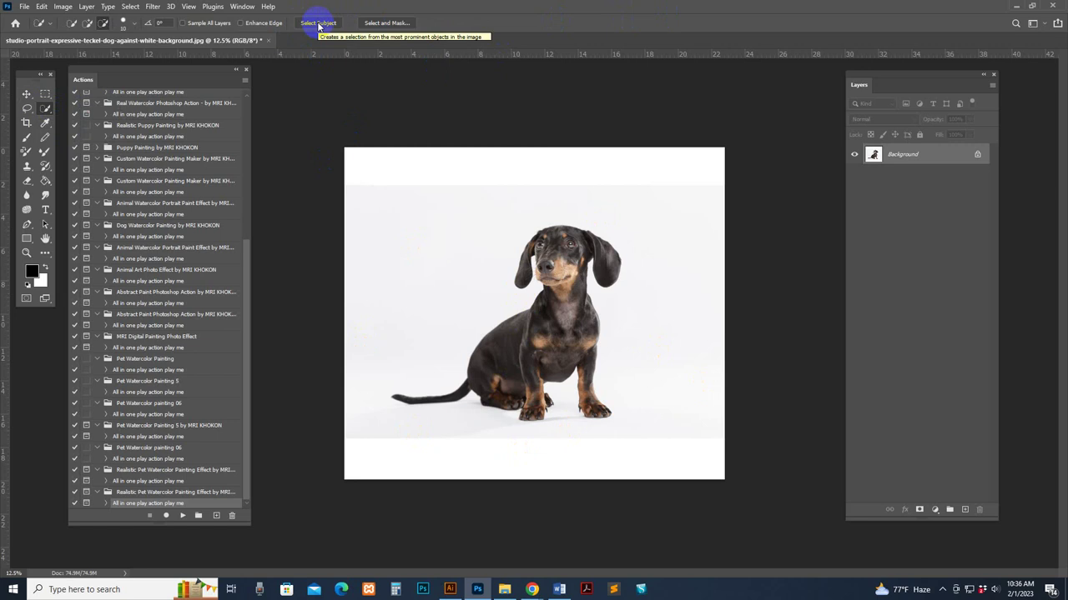
pyautogui.click(318, 25)
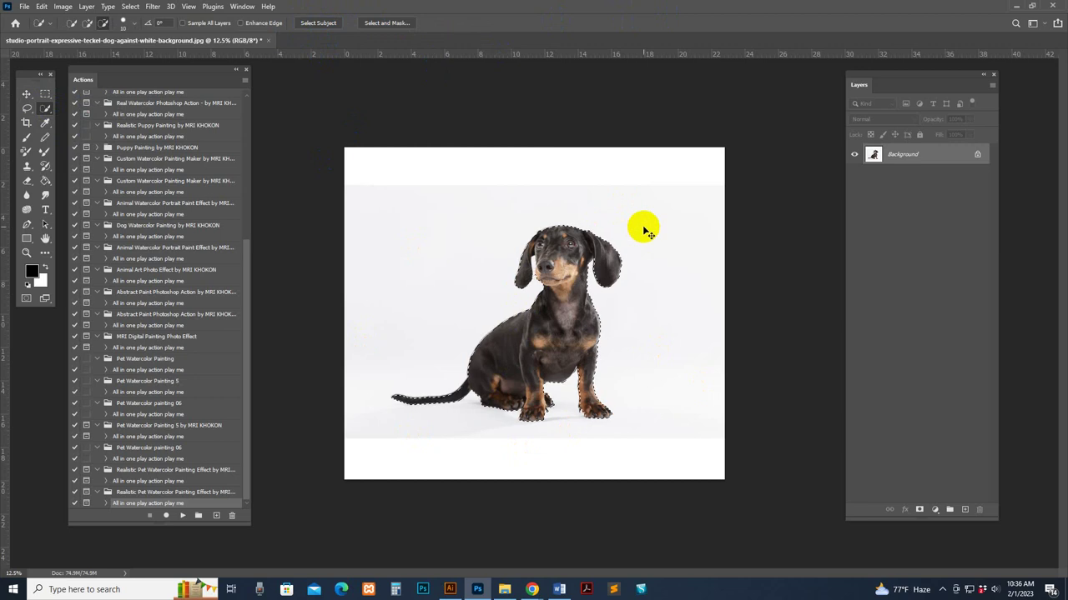
# Refine the dog selection by subtracting the background gap between the ear and the muzzle, and check the other ear's edge.
pyautogui.hotkey('ctrl', '+')
pyautogui.hotkey('ctrl', '+')
pyautogui.hotkey('ctrl', '+')
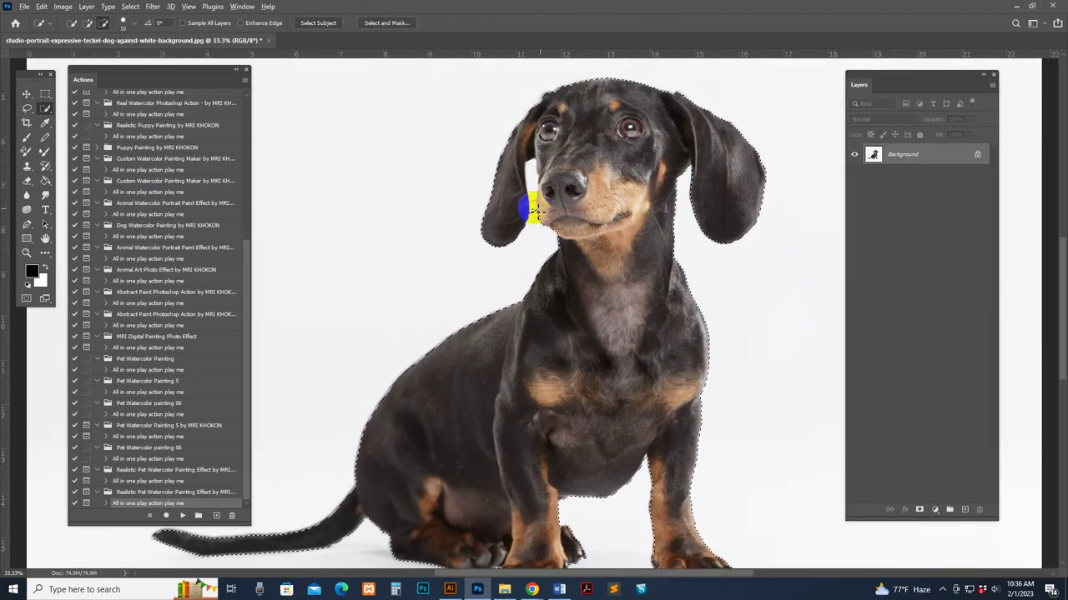
pyautogui.click(531, 196)
pyautogui.moveTo(532, 185)
pyautogui.mouseDown()
pyautogui.moveTo(536, 166)
pyautogui.moveTo(538, 204)
pyautogui.moveTo(522, 218)
pyautogui.mouseUp()
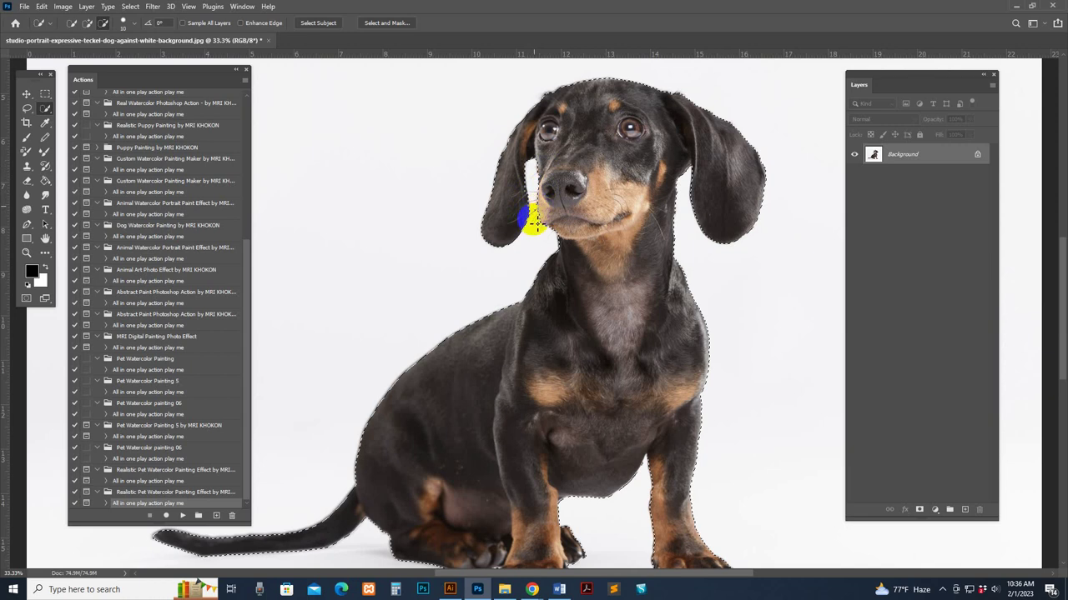
pyautogui.click(726, 239)
pyautogui.click(733, 199)
pyautogui.moveTo(733, 199); pyautogui.dragTo(698, 241)
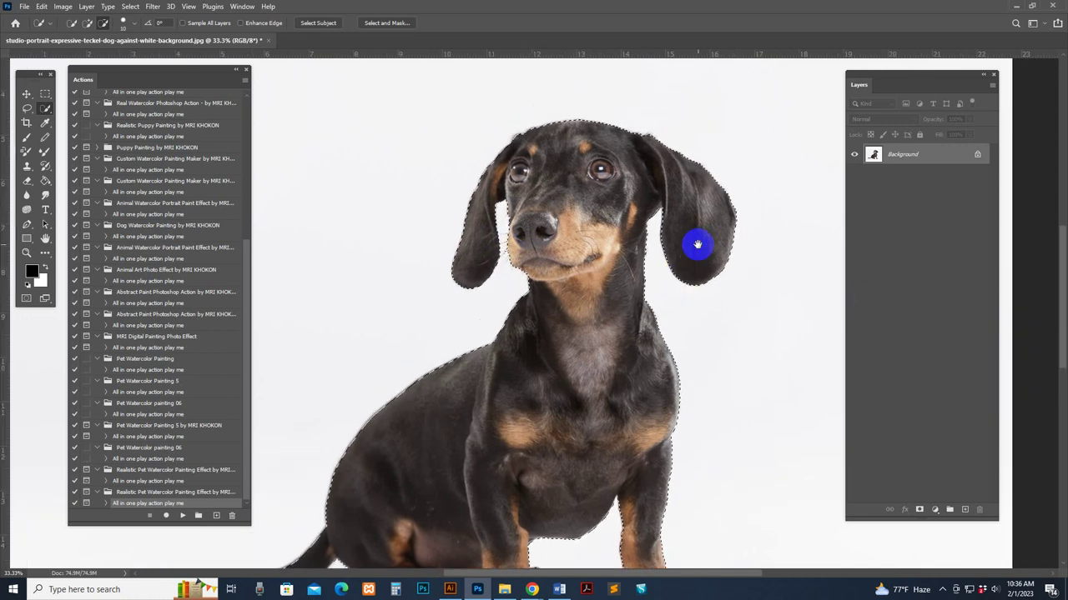
# Add a new empty layer above the Background and name it "brush".
pyautogui.click(977, 429)
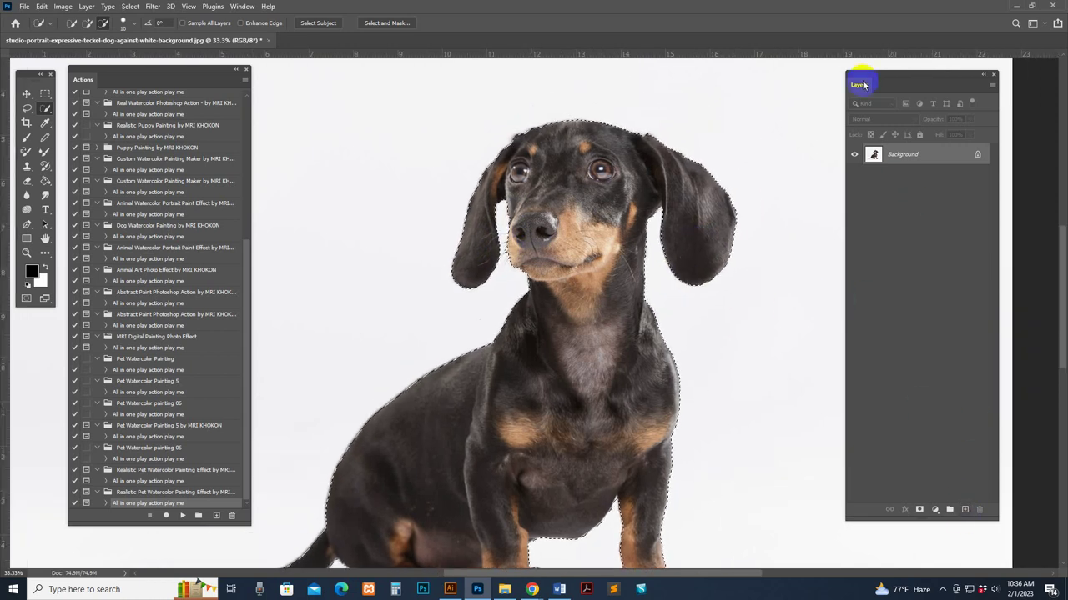
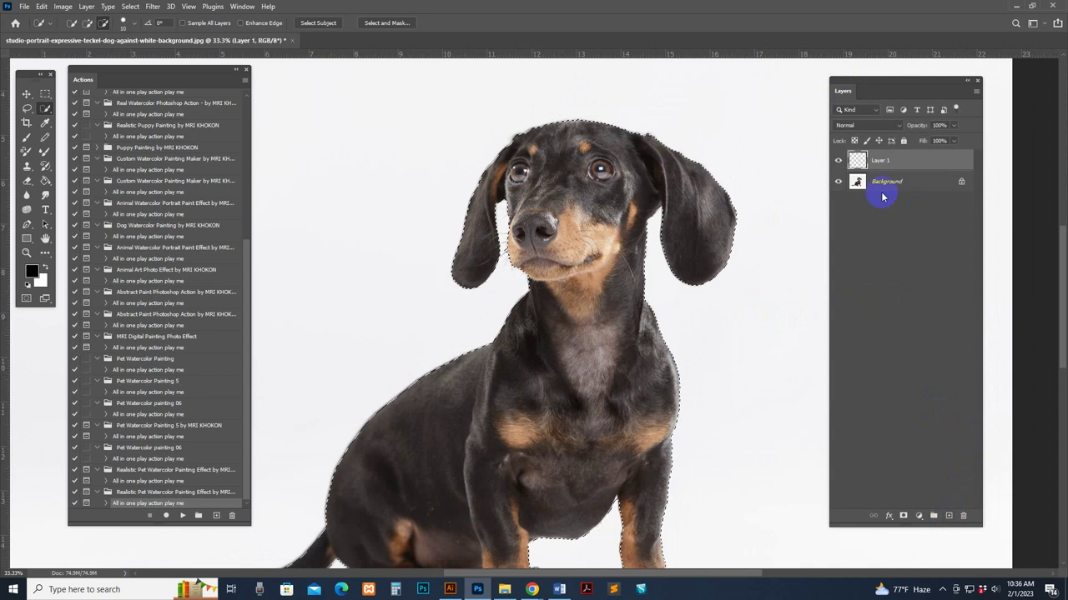
pyautogui.click(892, 164)
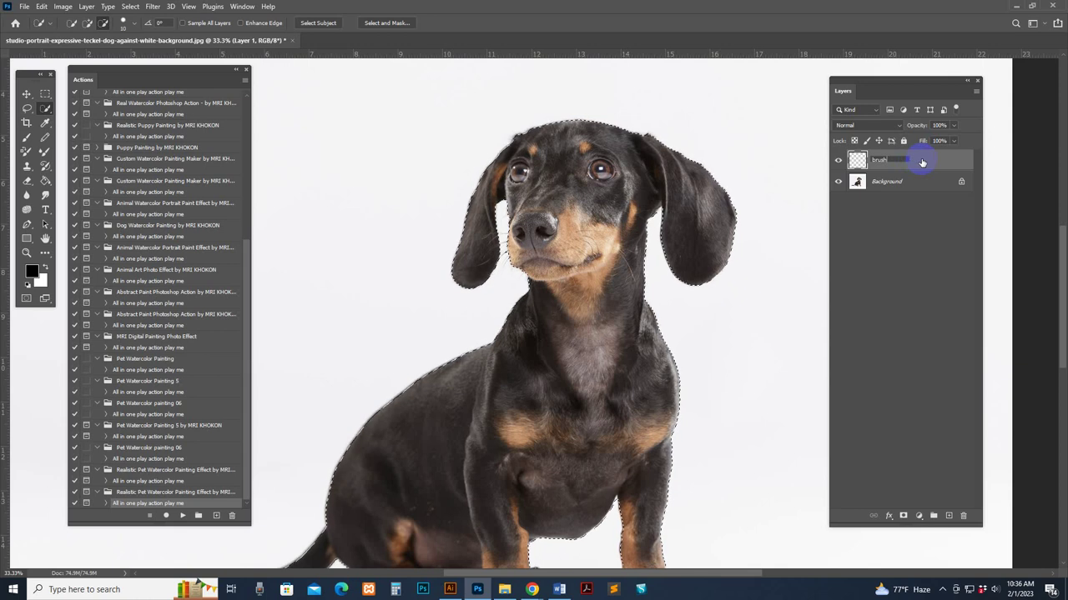
pyautogui.click(921, 162)
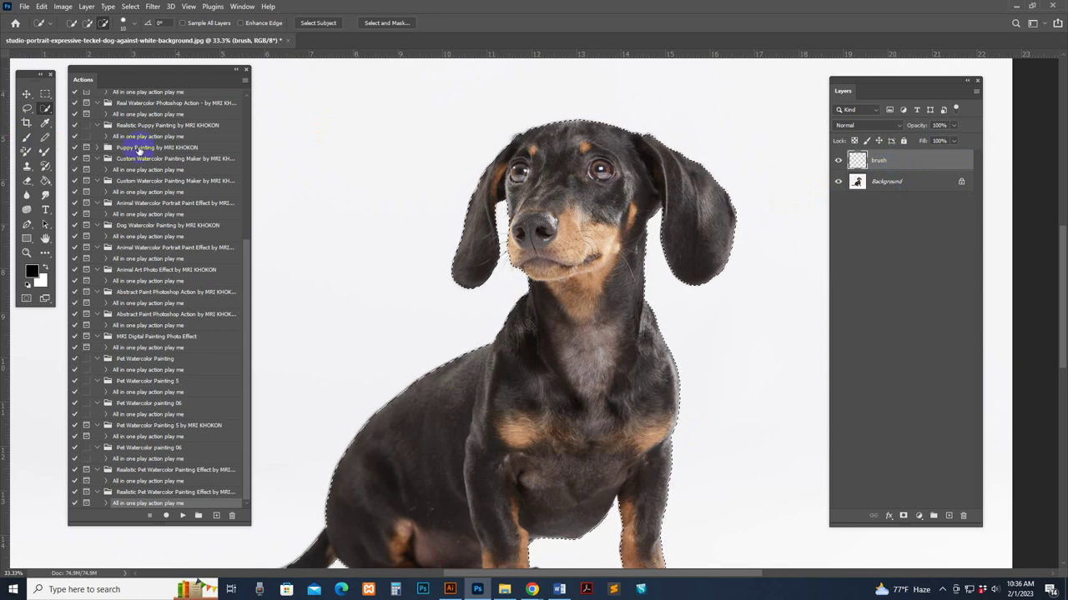
# Activate the Brush tool with a soft round 600 px tip at 0% hardness, and undo a black test stroke.
pyautogui.click(26, 139)
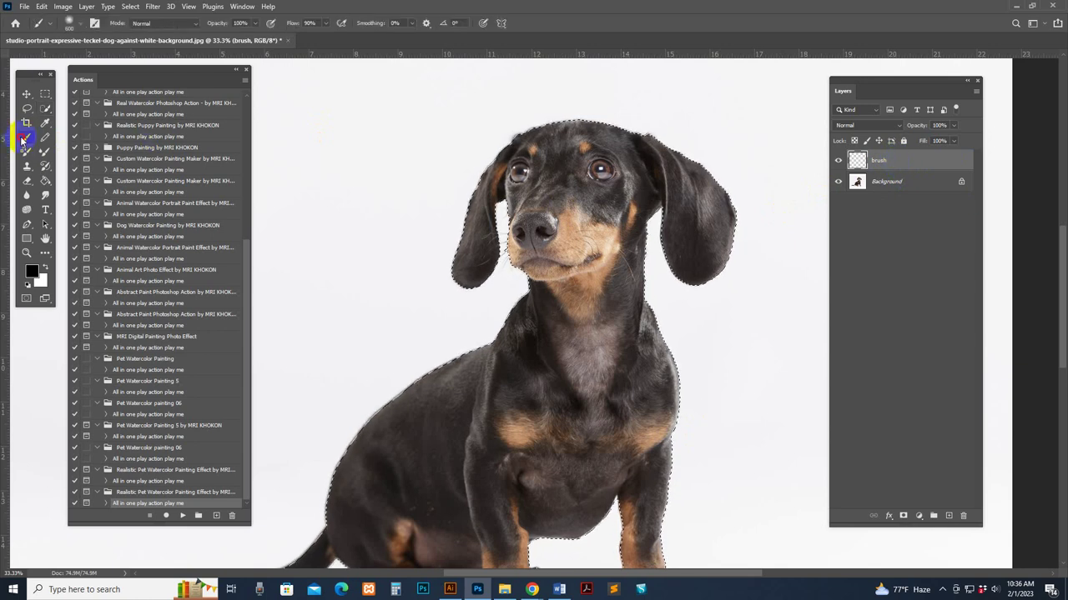
pyautogui.click(78, 24)
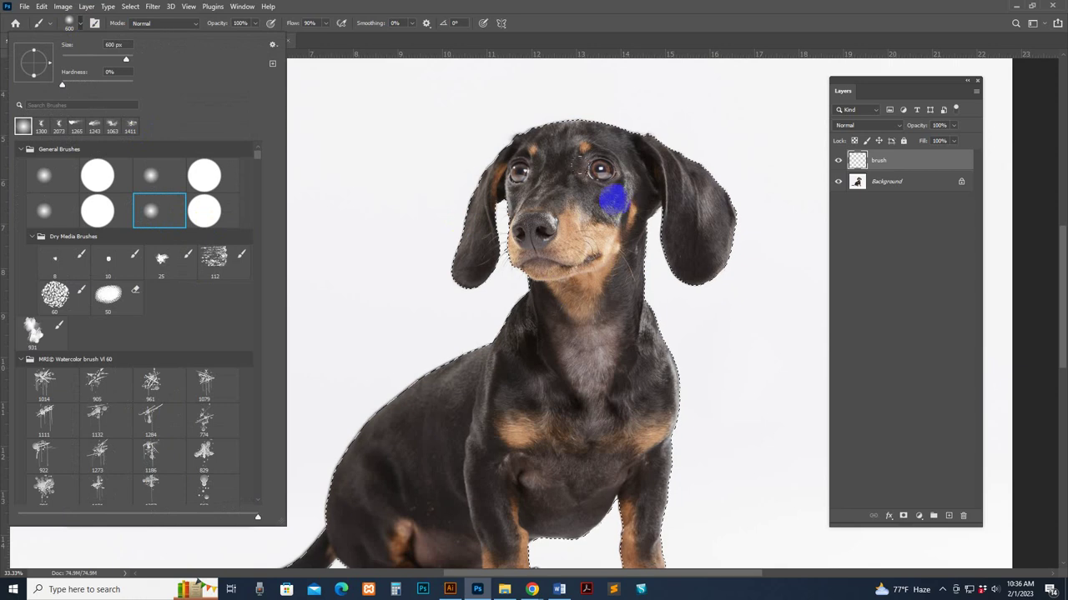
pyautogui.click(754, 8)
pyautogui.click(913, 166)
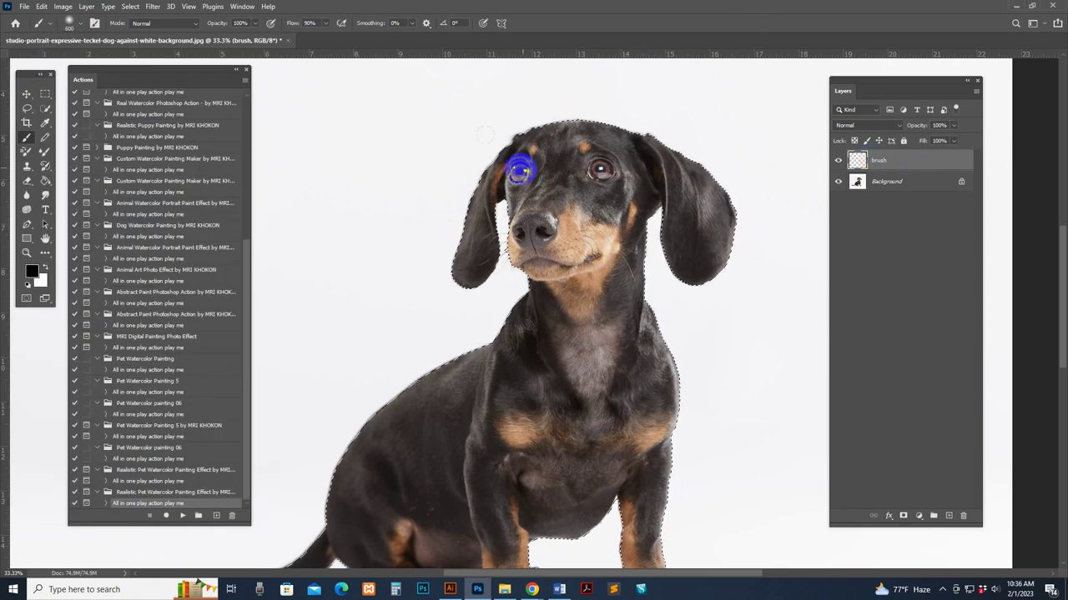
pyautogui.hotkey('ctrl', 'z')
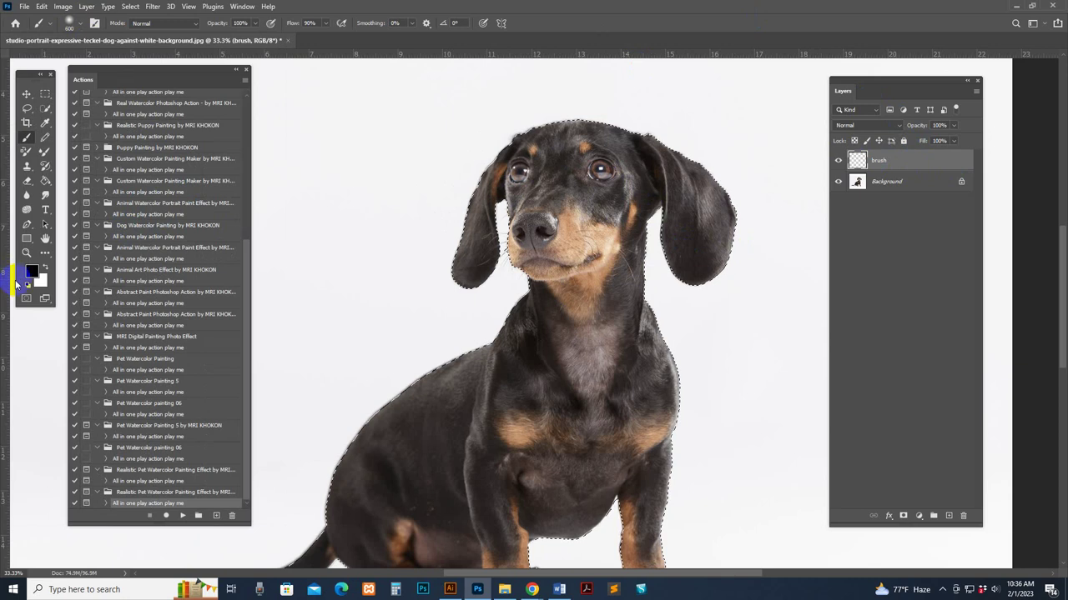
# Set the foreground color to pure red (ff0000) for the Brush tool.
pyautogui.click(36, 277)
pyautogui.moveTo(887, 305); pyautogui.dragTo(949, 279)
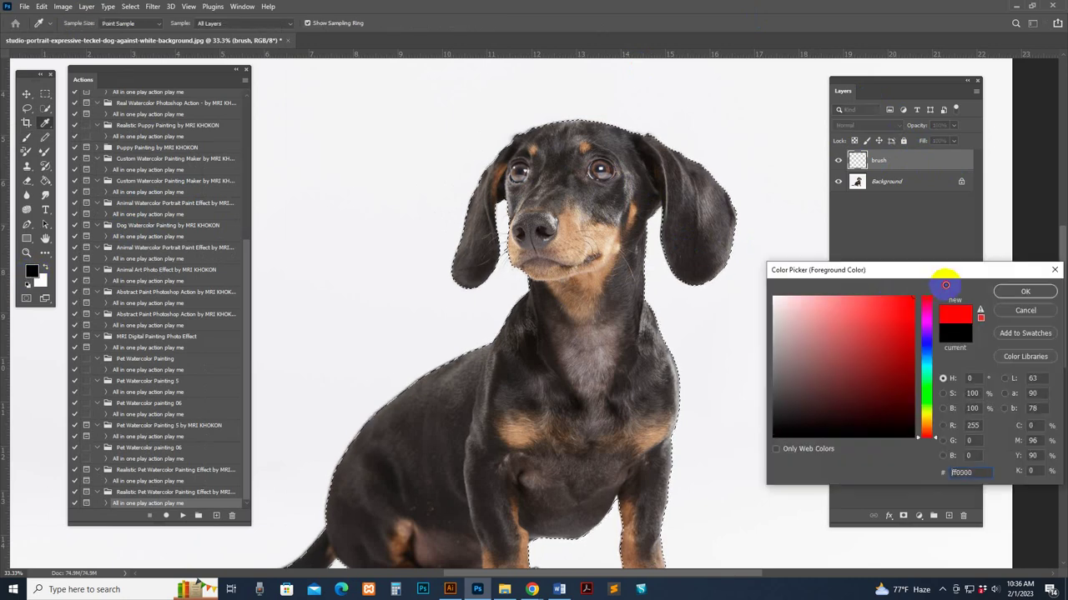
pyautogui.click(1023, 294)
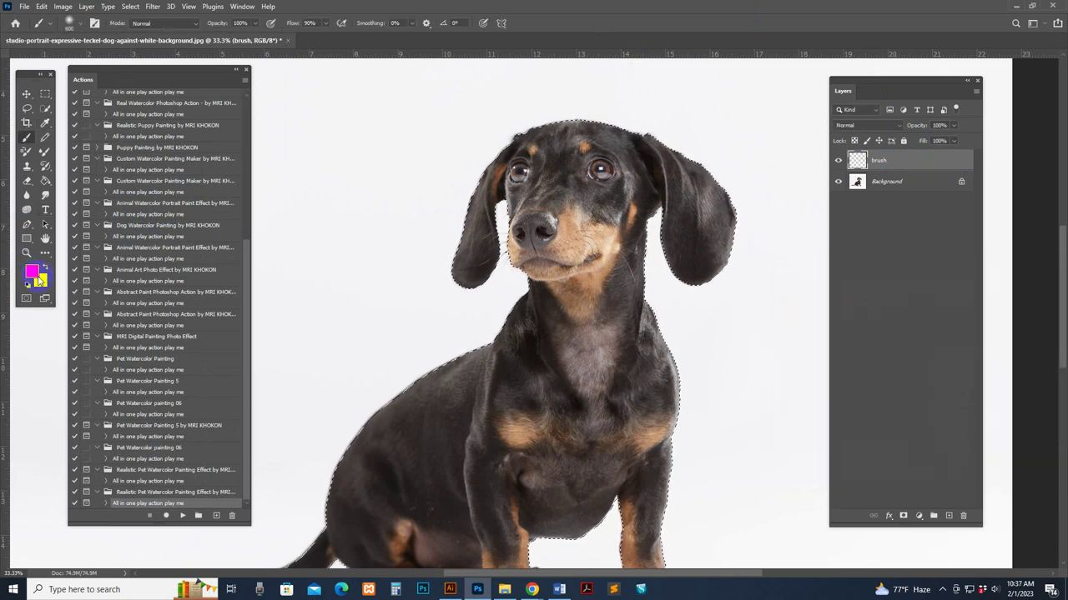
pyautogui.click(35, 273)
pyautogui.click(1025, 292)
pyautogui.press('b')
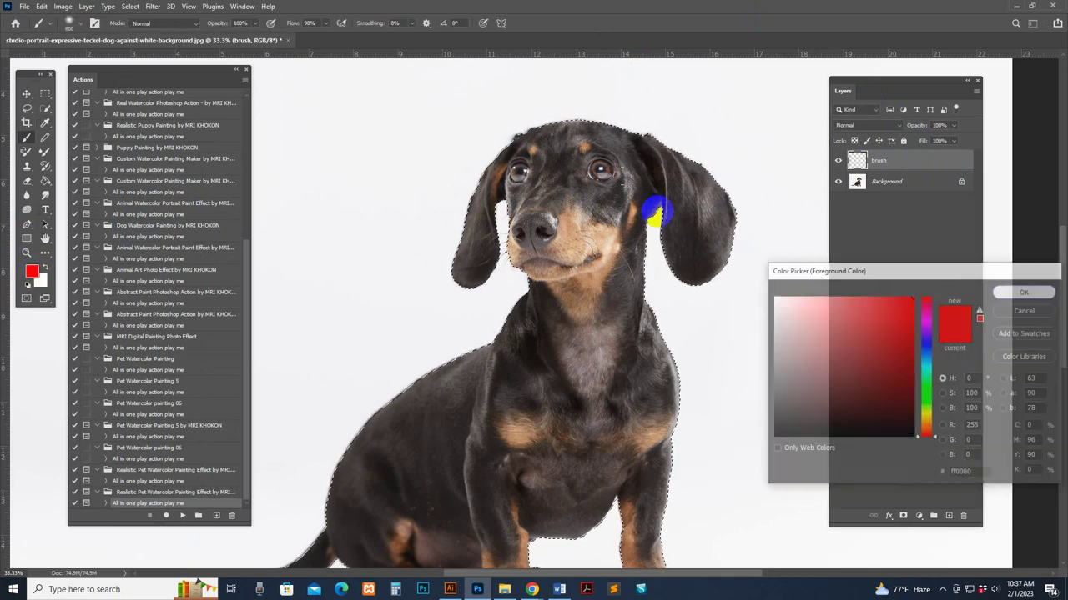
# Paint the dog's head, ears, neck and chest solid red inside the selection on the brush layer, reducing the brush to 400 px.
pyautogui.moveTo(650, 210)
pyautogui.mouseDown()
pyautogui.moveTo(561, 181)
pyautogui.moveTo(526, 200)
pyautogui.moveTo(536, 166)
pyautogui.moveTo(473, 269)
pyautogui.mouseUp()
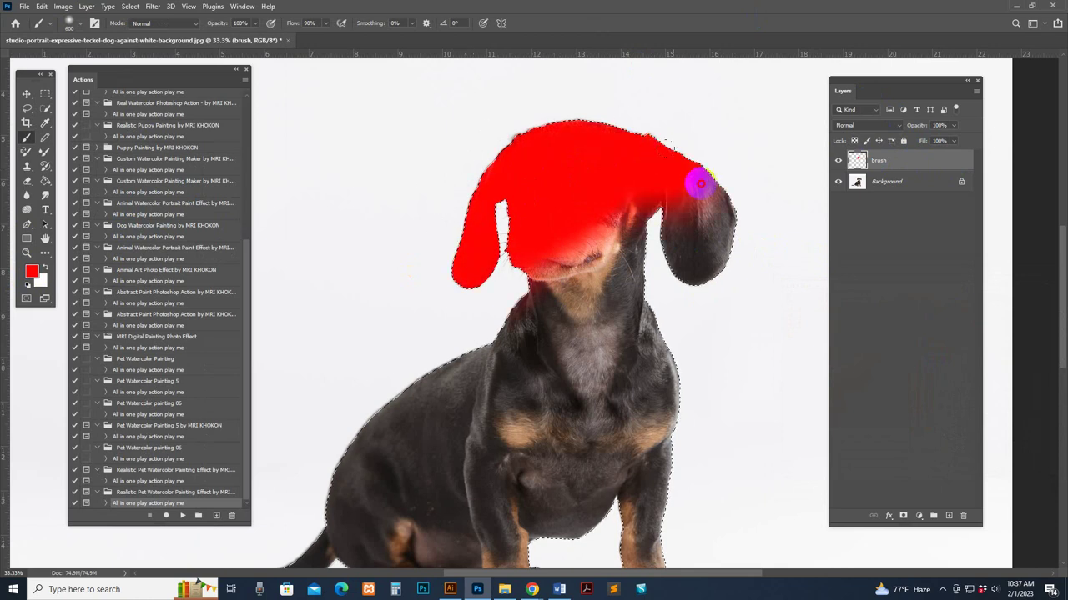
pyautogui.moveTo(676, 212)
pyautogui.mouseDown()
pyautogui.moveTo(589, 248)
pyautogui.moveTo(579, 300)
pyautogui.moveTo(616, 314)
pyautogui.mouseUp()
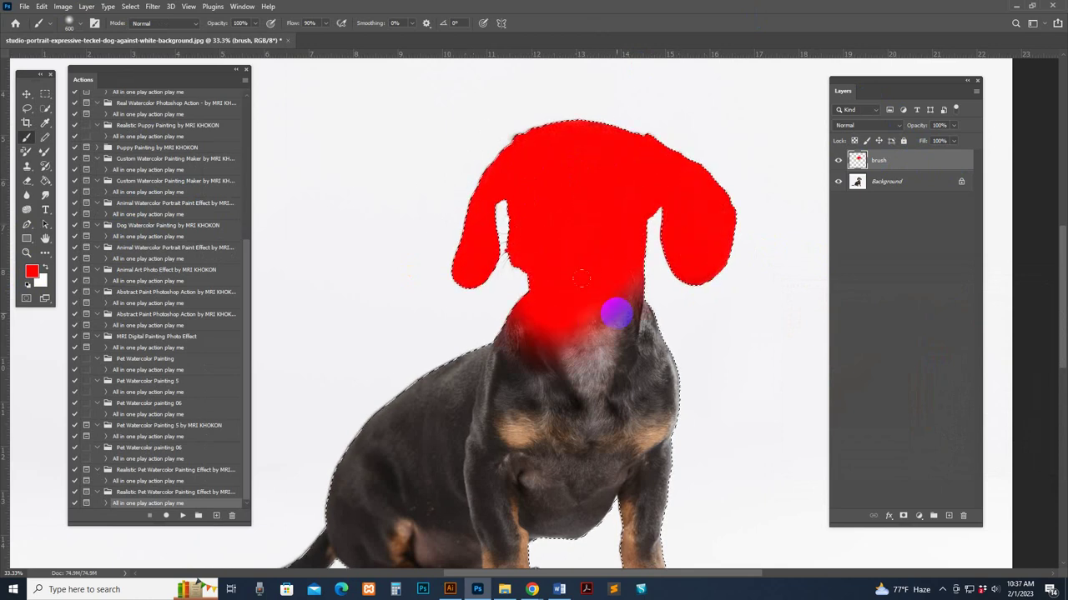
pyautogui.moveTo(654, 281)
pyautogui.mouseDown()
pyautogui.moveTo(618, 364)
pyautogui.moveTo(584, 393)
pyautogui.moveTo(545, 324)
pyautogui.moveTo(484, 331)
pyautogui.moveTo(531, 329)
pyautogui.moveTo(524, 325)
pyautogui.moveTo(517, 398)
pyautogui.moveTo(516, 340)
pyautogui.moveTo(535, 415)
pyautogui.moveTo(535, 400)
pyautogui.moveTo(575, 409)
pyautogui.moveTo(596, 430)
pyautogui.moveTo(638, 413)
pyautogui.mouseUp()
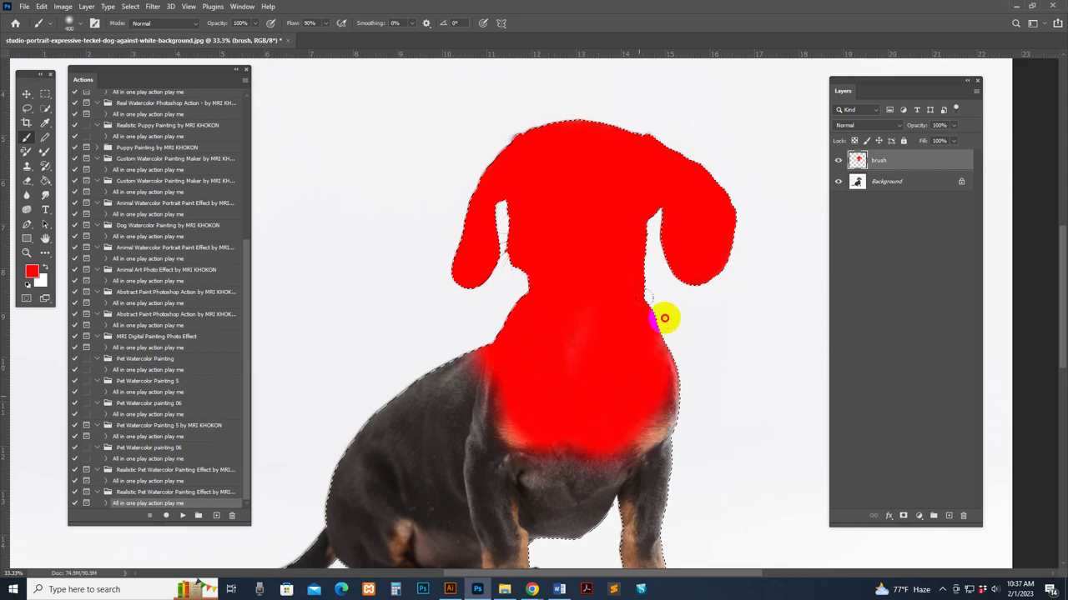
pyautogui.click(519, 390)
pyautogui.moveTo(519, 390)
pyautogui.mouseDown()
pyautogui.moveTo(601, 375)
pyautogui.moveTo(560, 458)
pyautogui.moveTo(591, 410)
pyautogui.moveTo(646, 363)
pyautogui.moveTo(643, 395)
pyautogui.moveTo(625, 325)
pyautogui.moveTo(577, 307)
pyautogui.moveTo(544, 178)
pyautogui.mouseUp()
pyautogui.moveTo(492, 210)
pyautogui.mouseDown()
pyautogui.moveTo(691, 219)
pyautogui.moveTo(551, 274)
pyautogui.moveTo(475, 352)
pyautogui.moveTo(579, 297)
pyautogui.mouseUp()
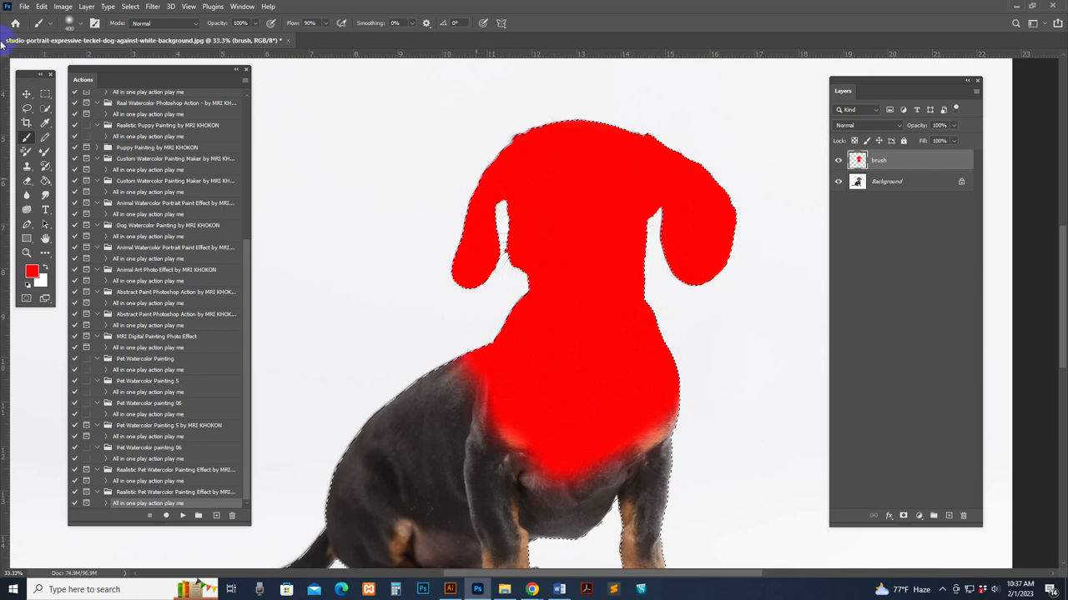
# Switch to the Move tool, inspect the edges of the red area, and deselect the dog.
pyautogui.click(27, 93)
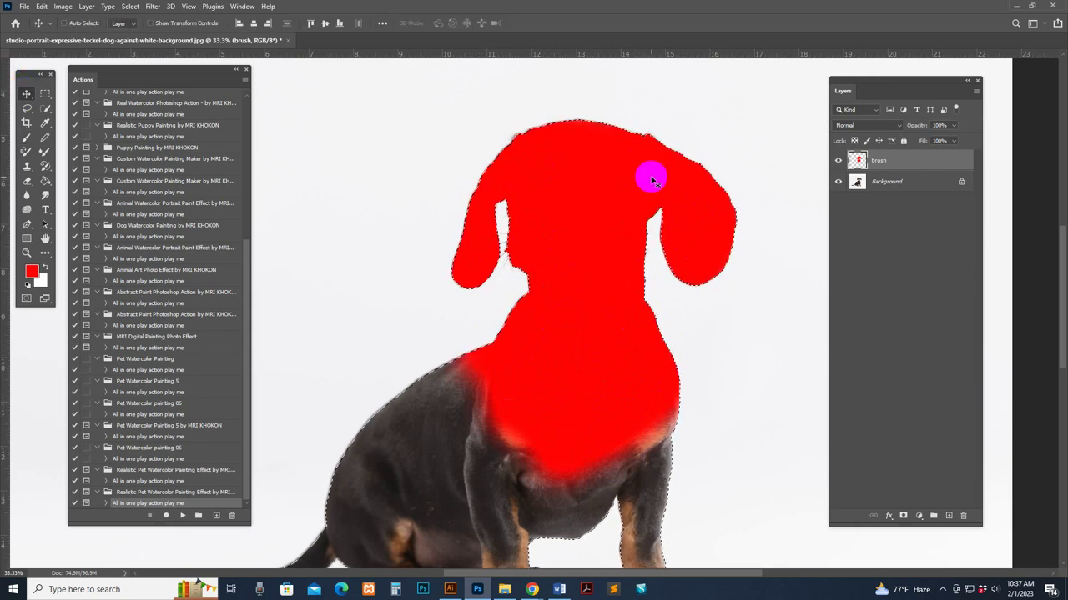
pyautogui.hotkey('ctrl', '+')
pyautogui.moveTo(538, 264); pyautogui.dragTo(516, 285)
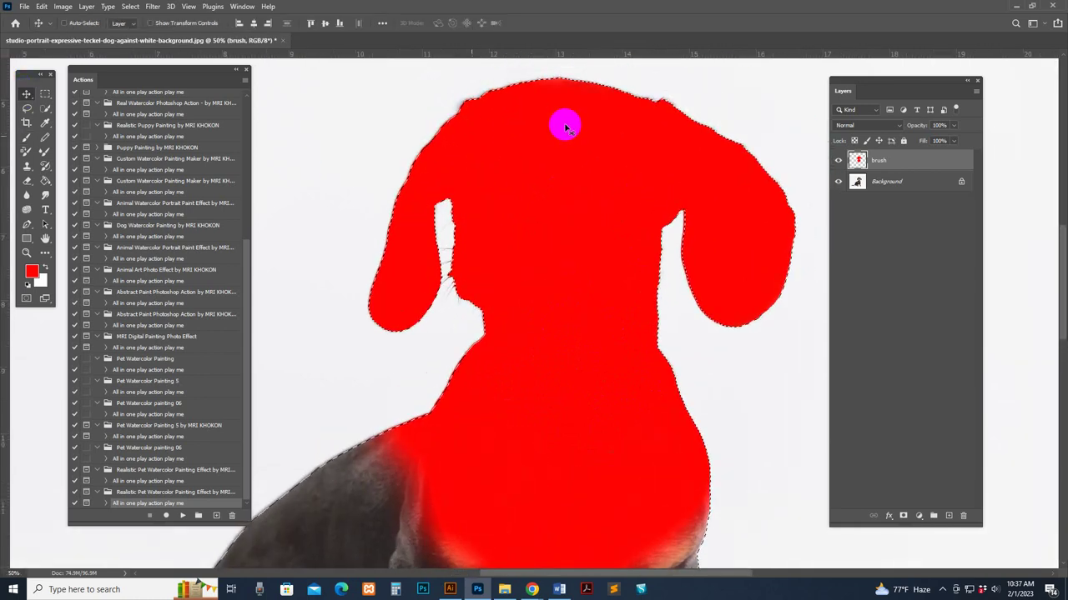
pyautogui.click(131, 6)
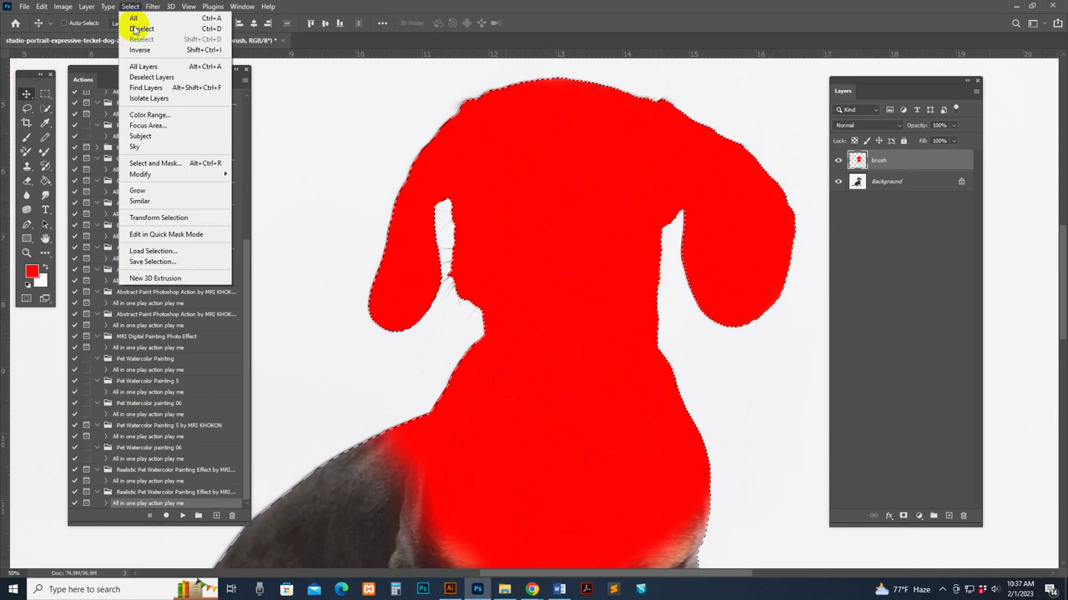
pyautogui.click(181, 32)
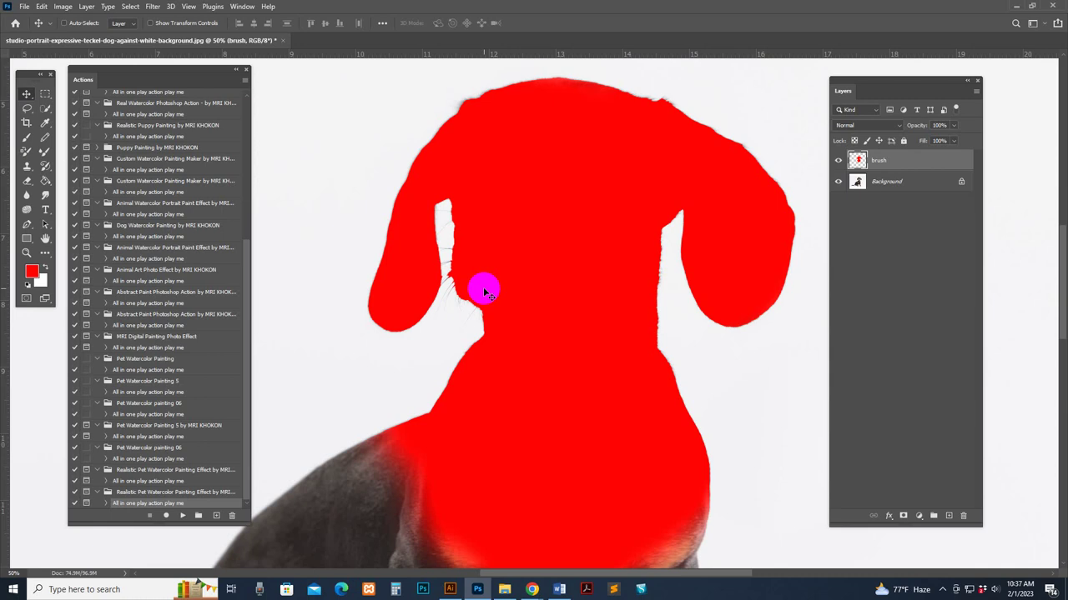
pyautogui.hotkey('ctrl', '-')
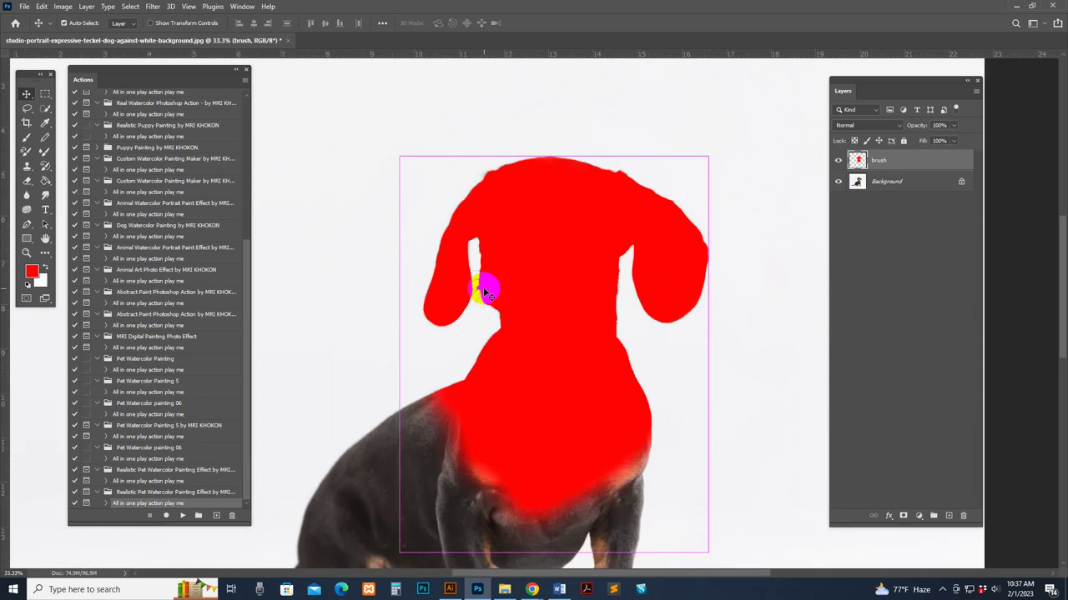
pyautogui.hotkey('ctrl', '-')
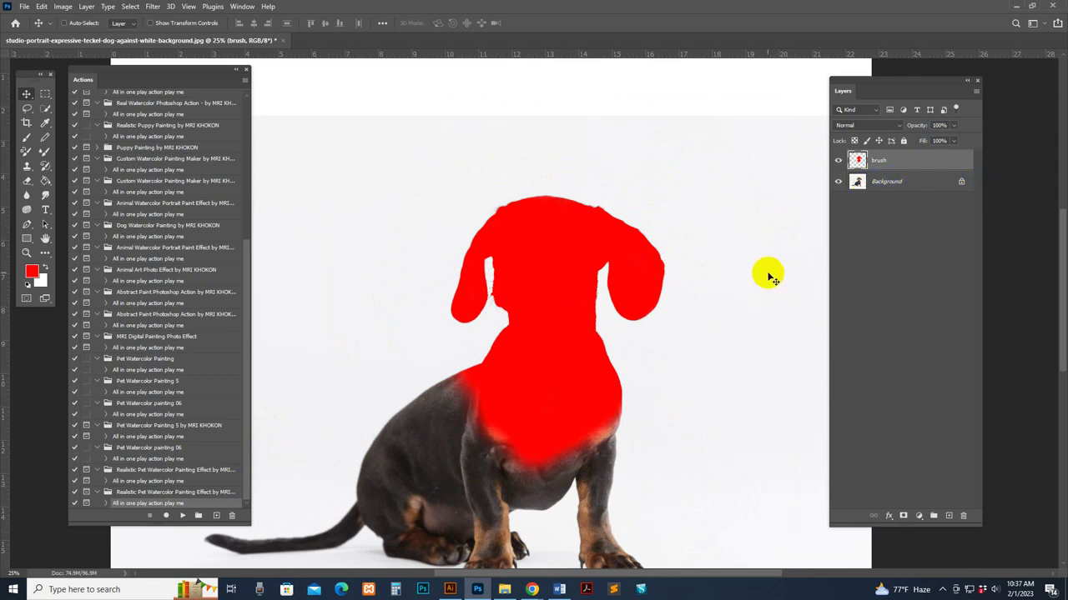
pyautogui.click(884, 188)
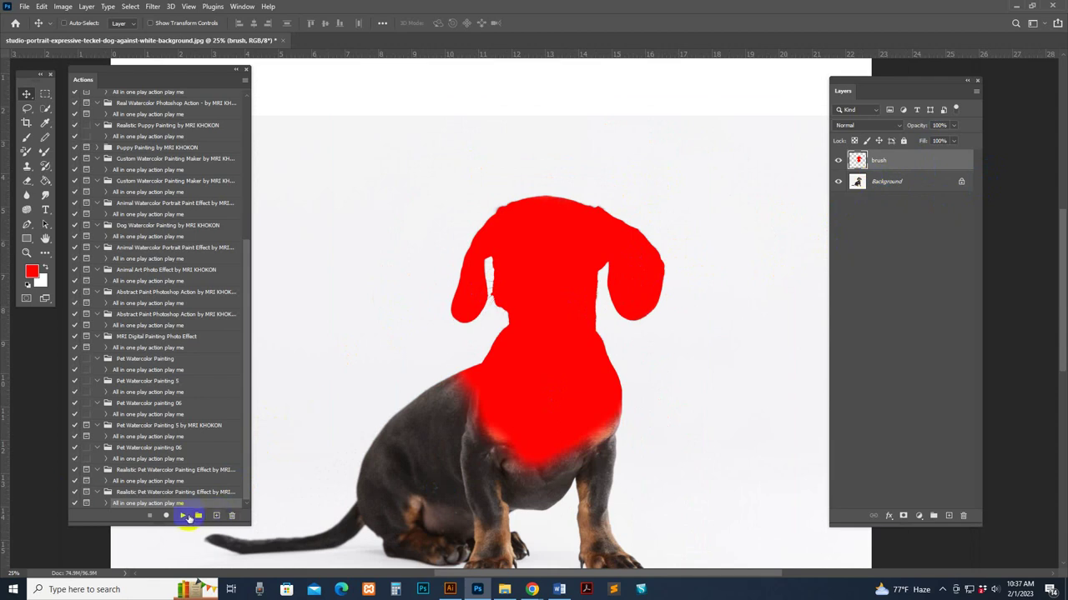
# Resize the image to a width of 3500 pixels, keeping its proportions.
pyautogui.click(62, 6)
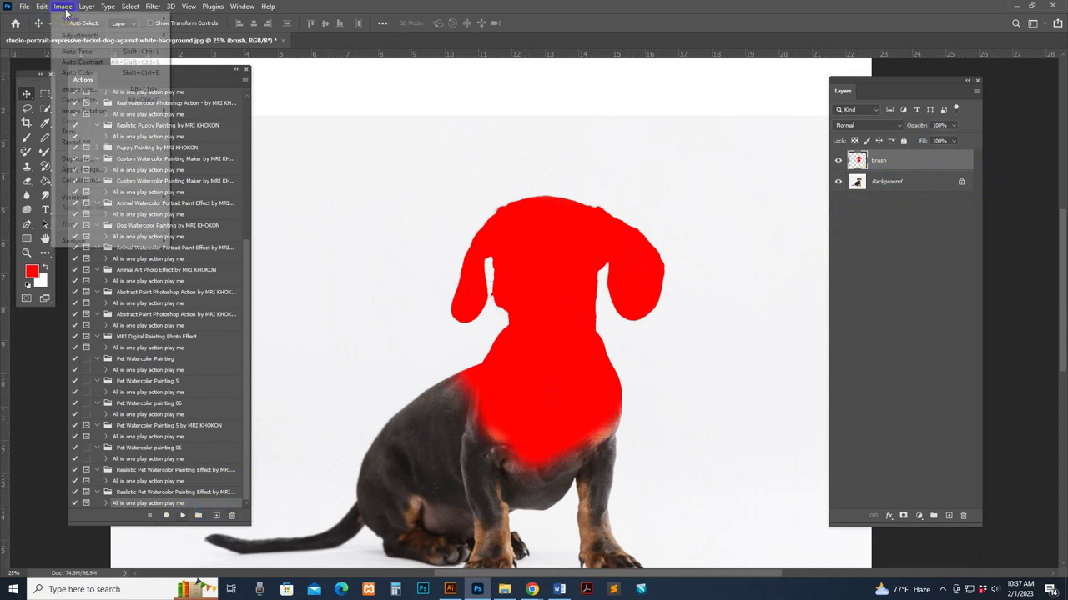
pyautogui.click(92, 86)
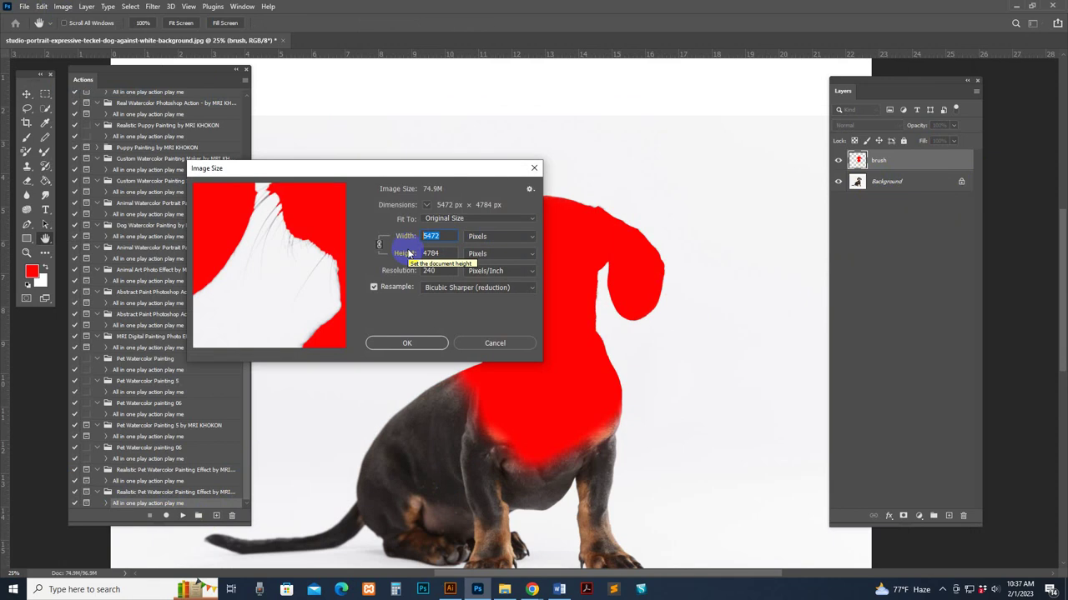
pyautogui.write('3')
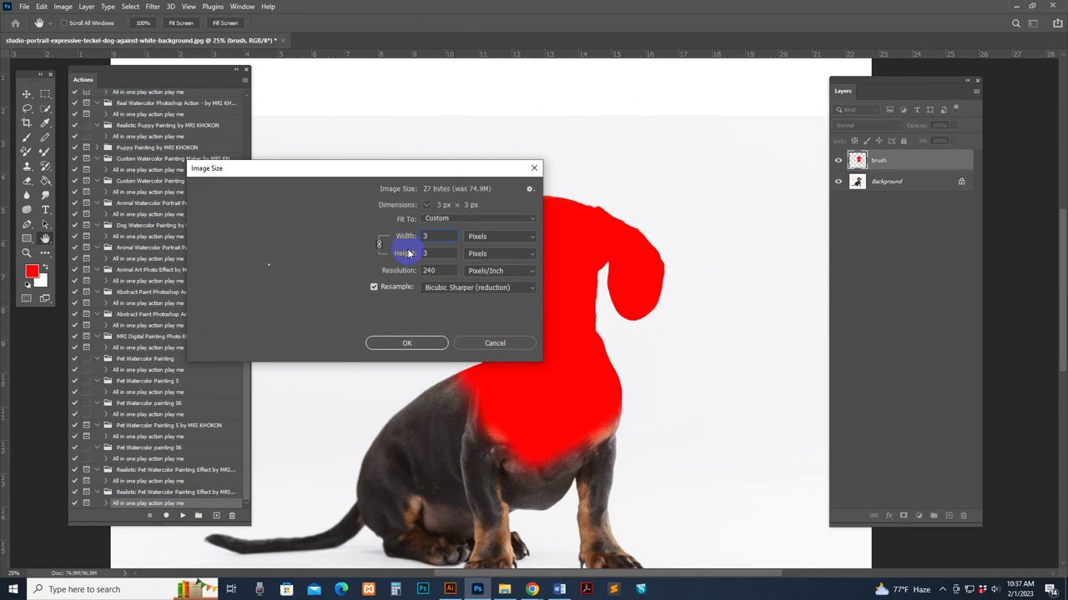
pyautogui.write('5')
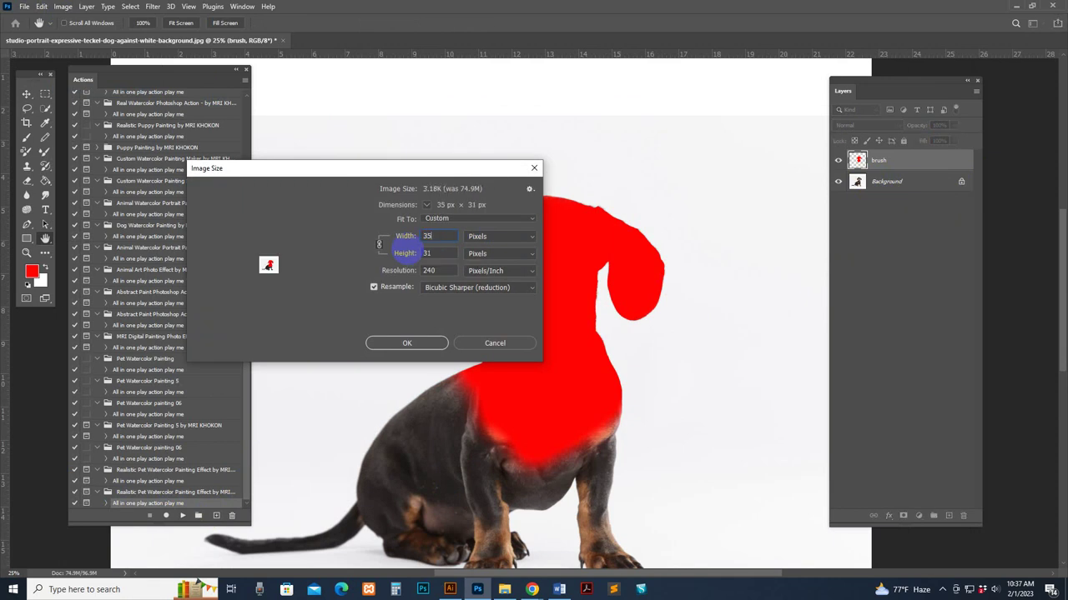
pyautogui.write('00')
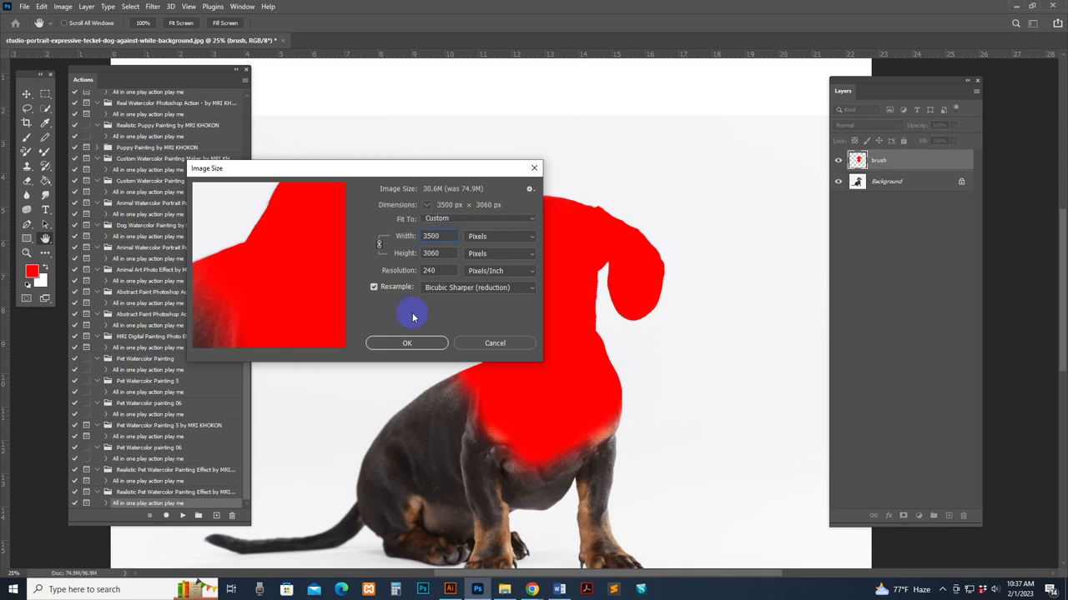
pyautogui.click(421, 346)
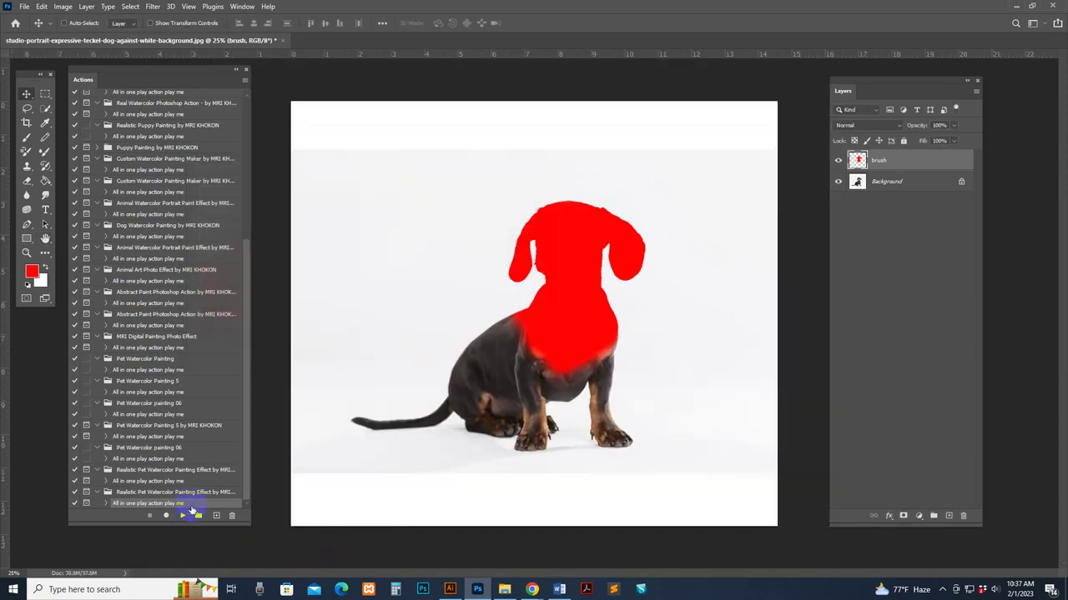
# Play the "All in one play action play me" action from the last Realistic Pet Watercolor Painting Effect set.
pyautogui.click(184, 514)
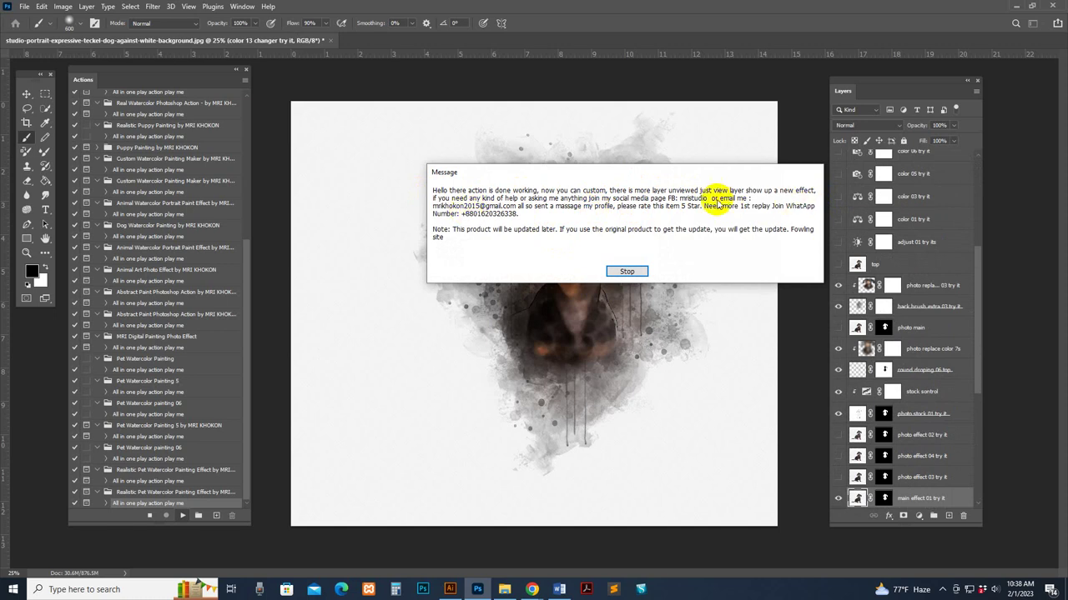
# Dismiss the action's final message and examine the watercolor effect on the dog's face up close.
pyautogui.click(627, 272)
pyautogui.press('z')
pyautogui.click(586, 236)
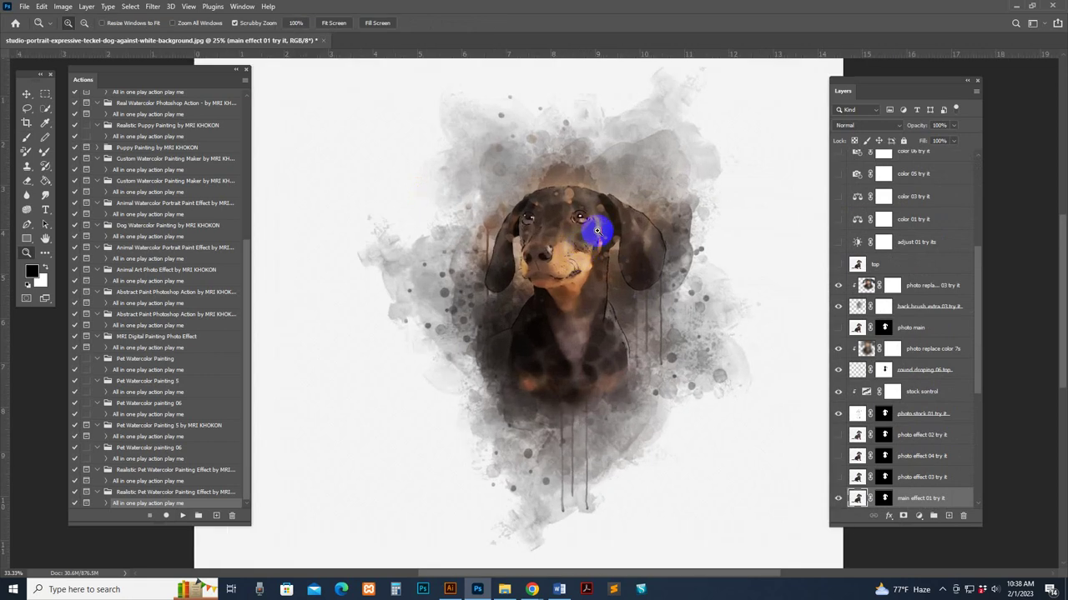
pyautogui.click(597, 231)
pyautogui.click(576, 228)
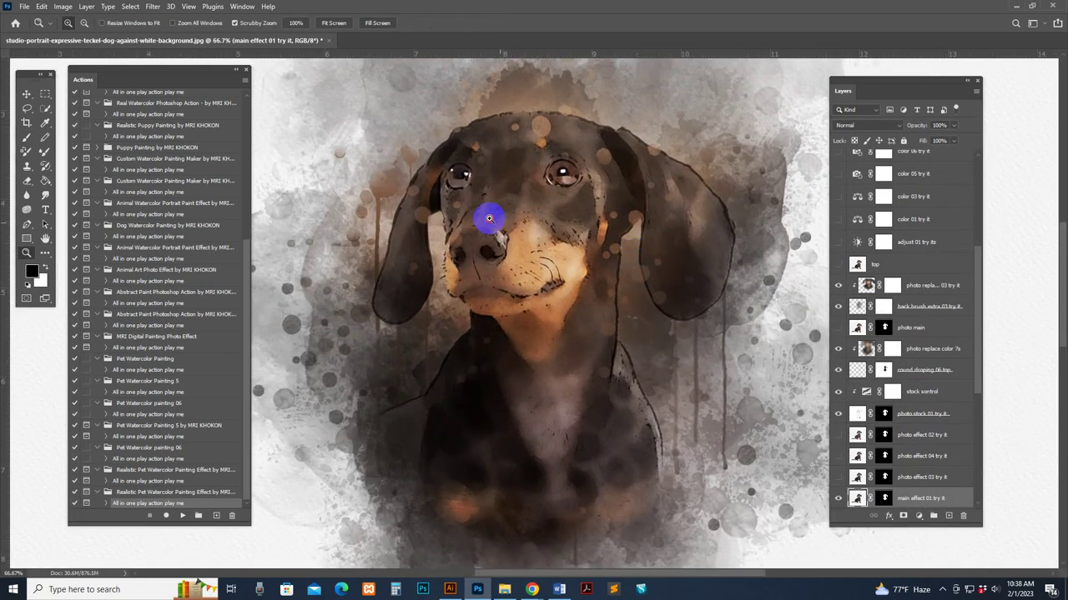
pyautogui.click(488, 220)
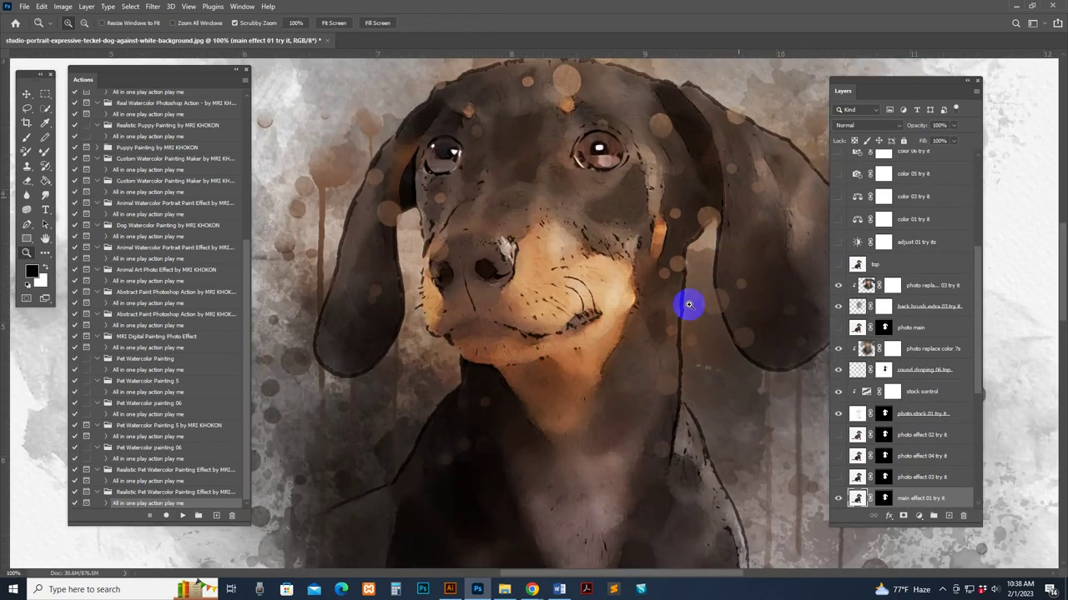
pyautogui.keyDown('alt'); pyautogui.click(584, 240); pyautogui.keyUp('alt')
# Hide the main effect 01 layer and preview photo effect 03 and photo effect 04 one at a time.
pyautogui.scroll(-3, 908, 374)
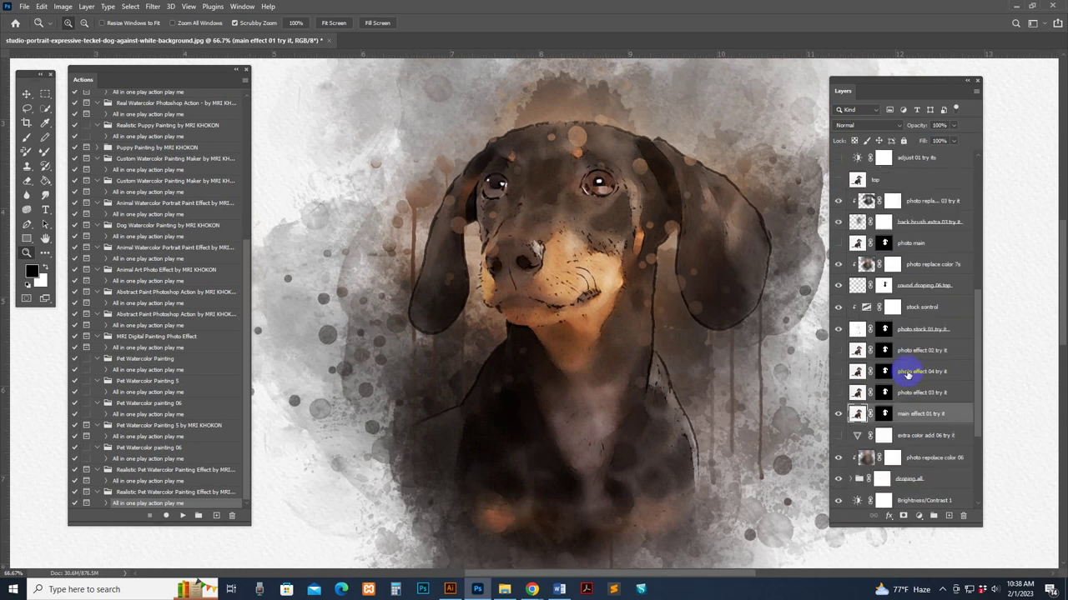
pyautogui.scroll(-4, 908, 375)
pyautogui.click(838, 331)
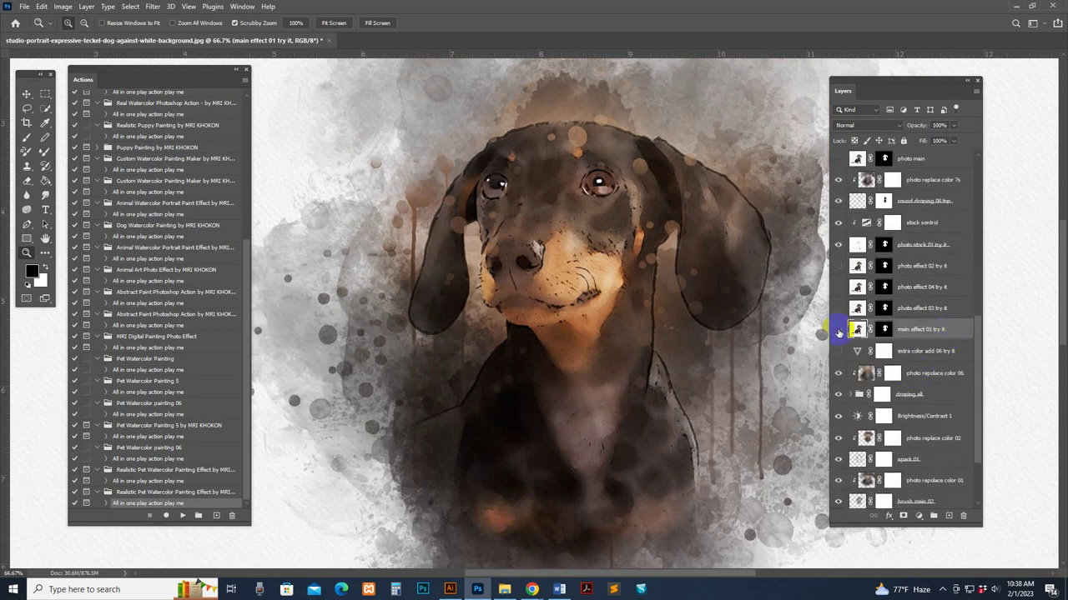
pyautogui.click(838, 309)
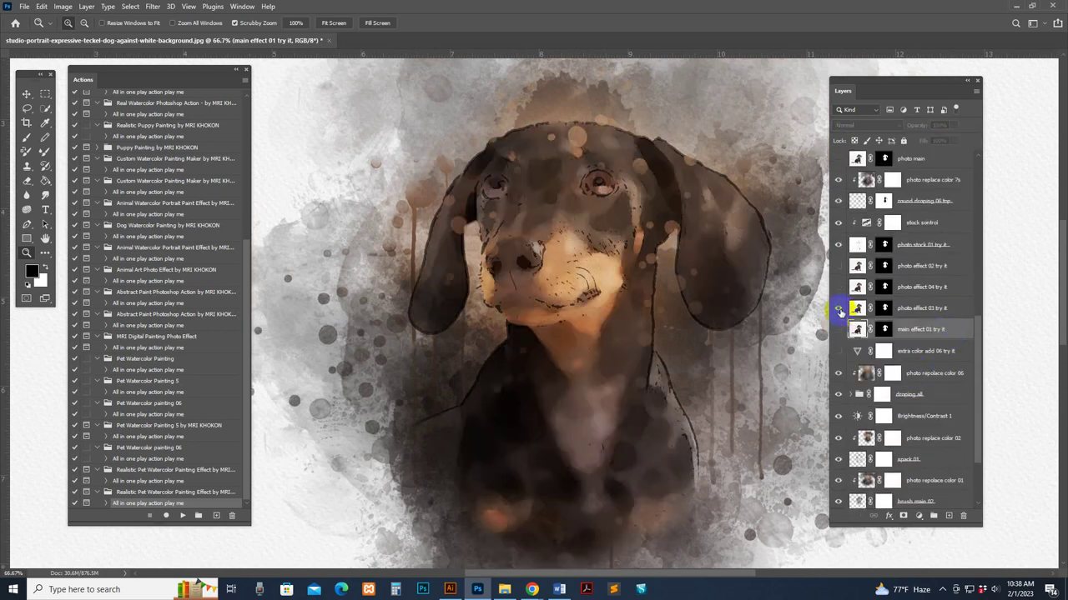
pyautogui.click(838, 308)
pyautogui.click(838, 287)
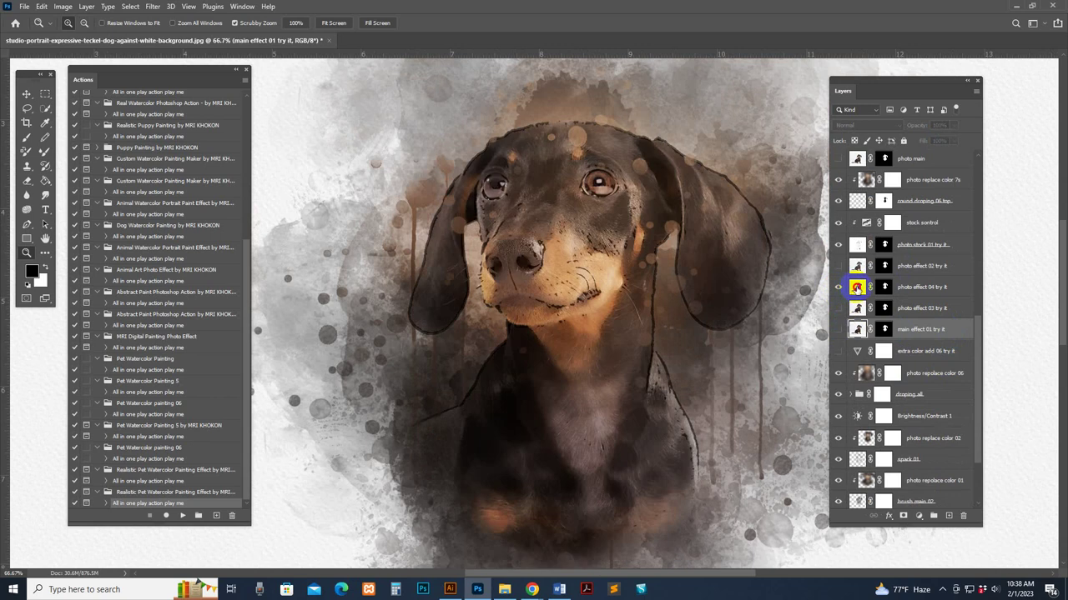
pyautogui.click(849, 287)
pyautogui.click(839, 287)
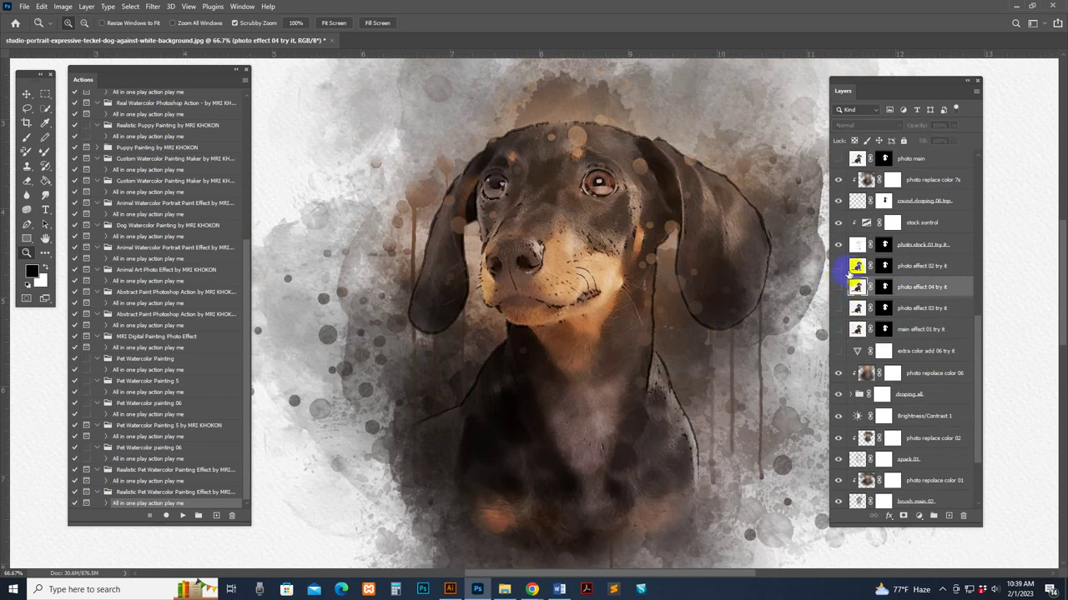
# Preview the photo effect 02 layer, hide it, and show the main effect 01 layer again.
pyautogui.click(849, 266)
pyautogui.click(838, 265)
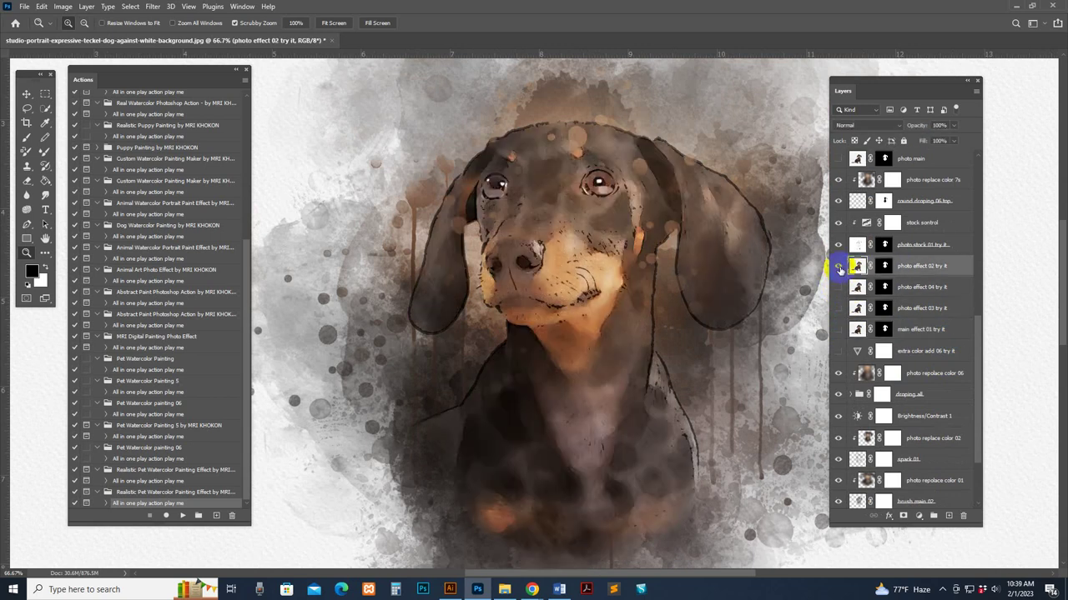
pyautogui.click(838, 265)
pyautogui.click(857, 329)
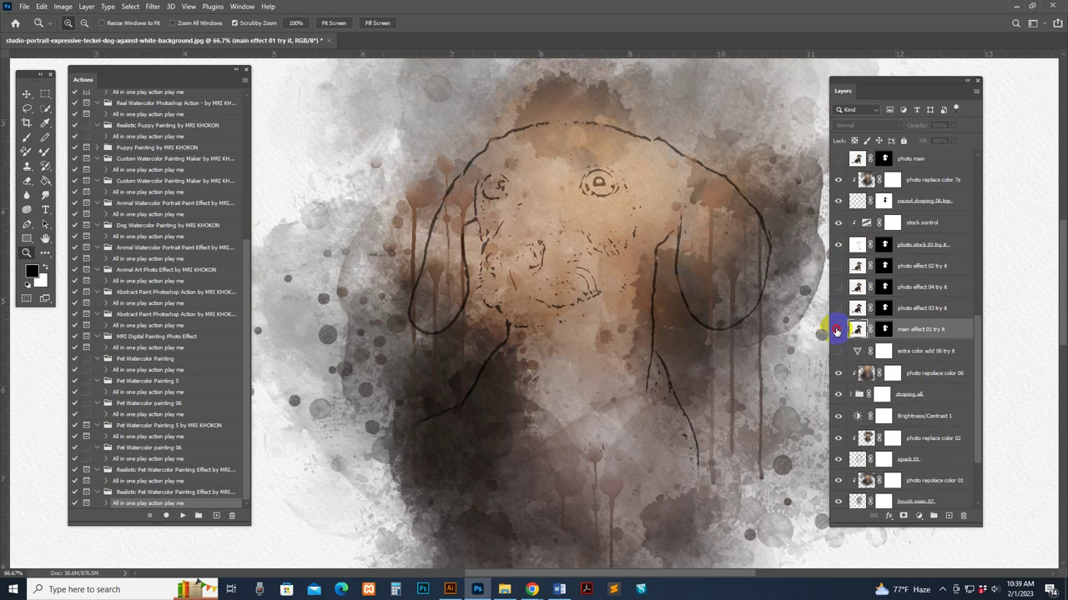
pyautogui.click(838, 329)
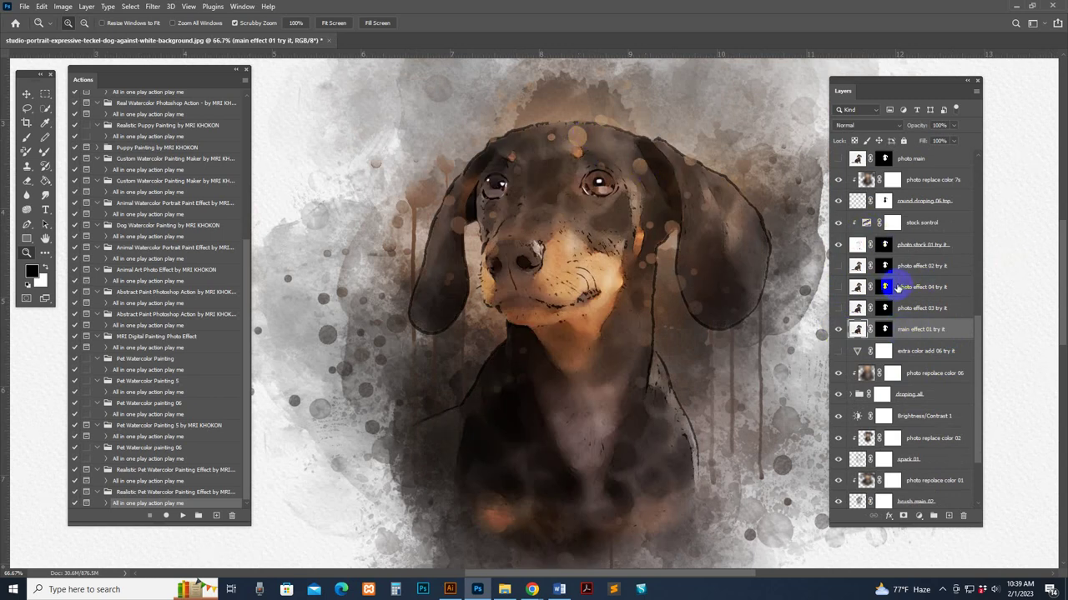
# Turn the round droping 06 top layer off and on to compare the artwork with and without its dots.
pyautogui.scroll(2, 868, 258)
pyautogui.click(848, 243)
pyautogui.click(838, 243)
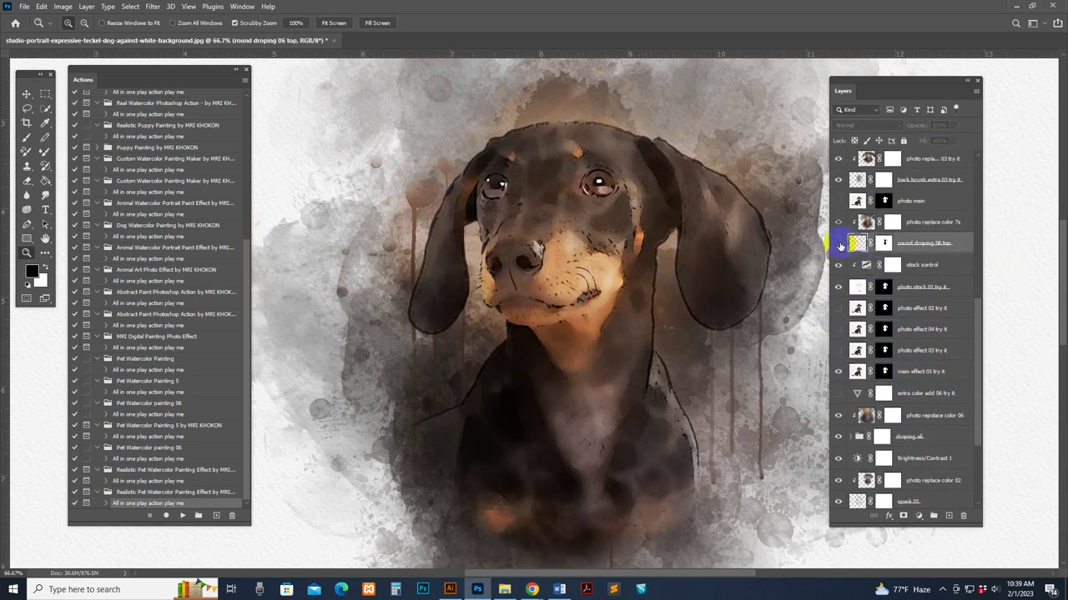
pyautogui.click(838, 243)
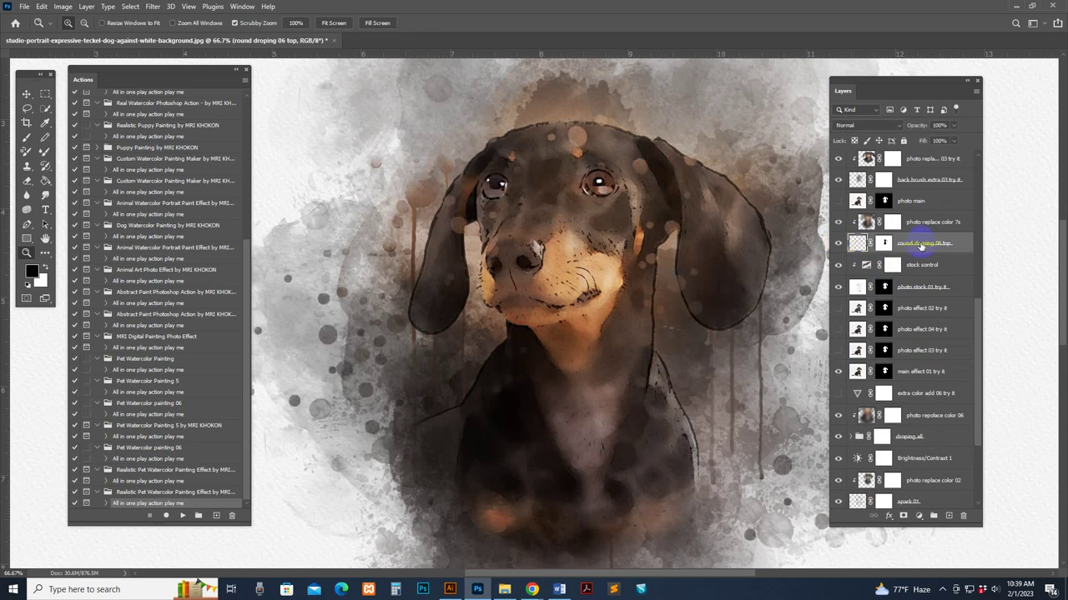
# Paint black on the round droping 06 top layer mask with a 250 px brush to hide the dots over the dog.
pyautogui.click(878, 243)
pyautogui.click(27, 138)
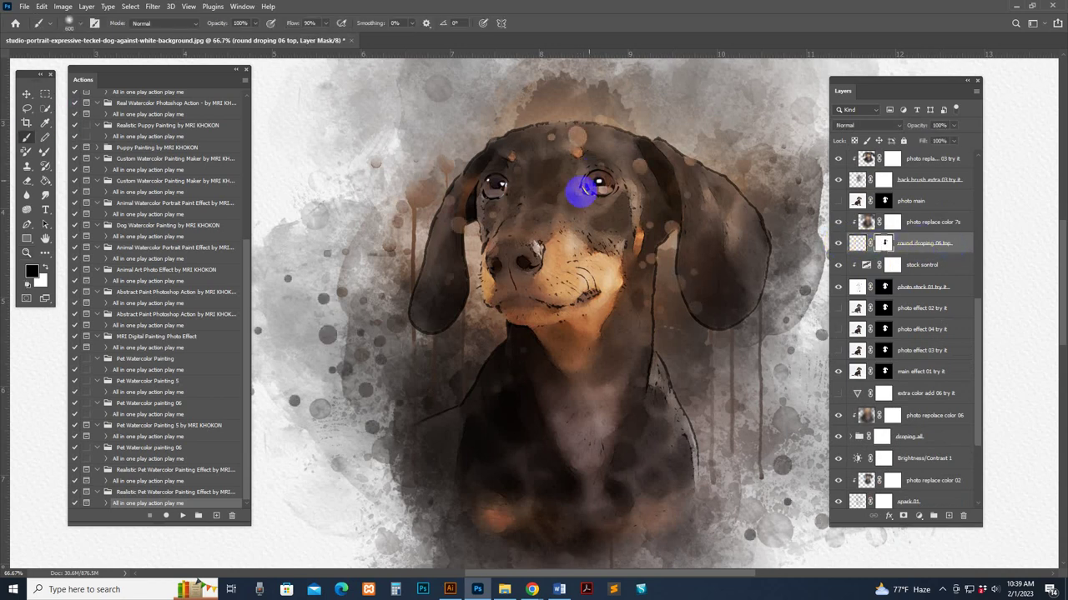
pyautogui.press('[')
pyautogui.press('[')
pyautogui.press('[')
pyautogui.press('[')
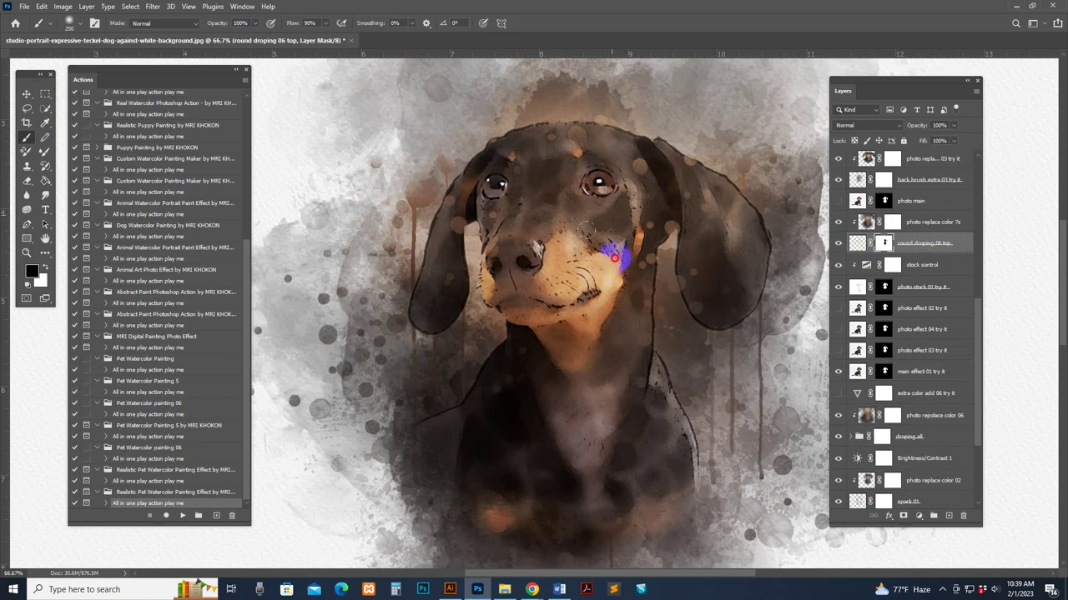
pyautogui.click(634, 234)
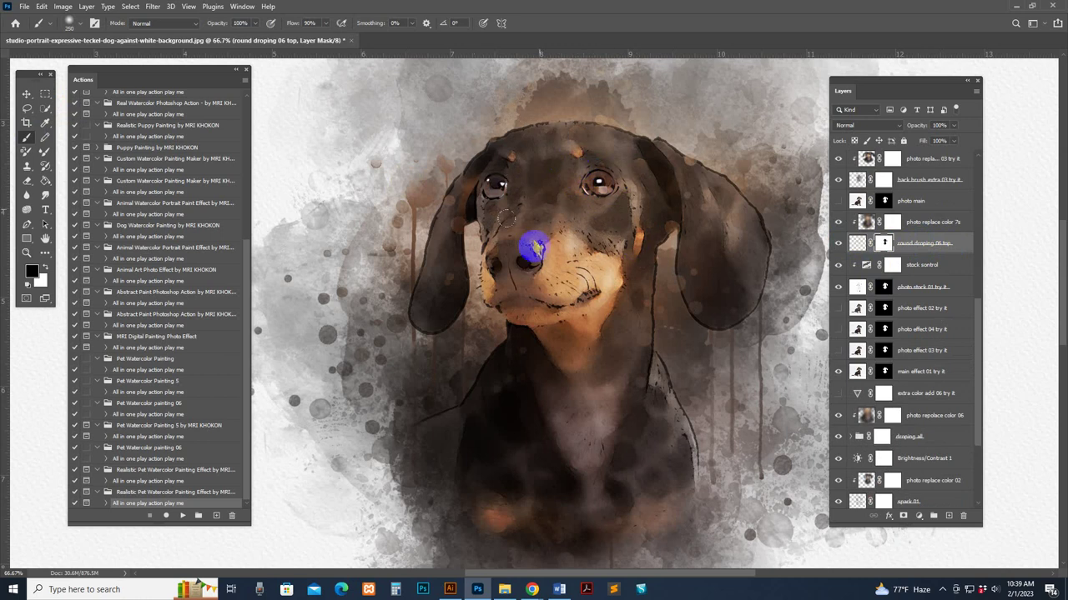
pyautogui.moveTo(455, 334); pyautogui.dragTo(573, 246)
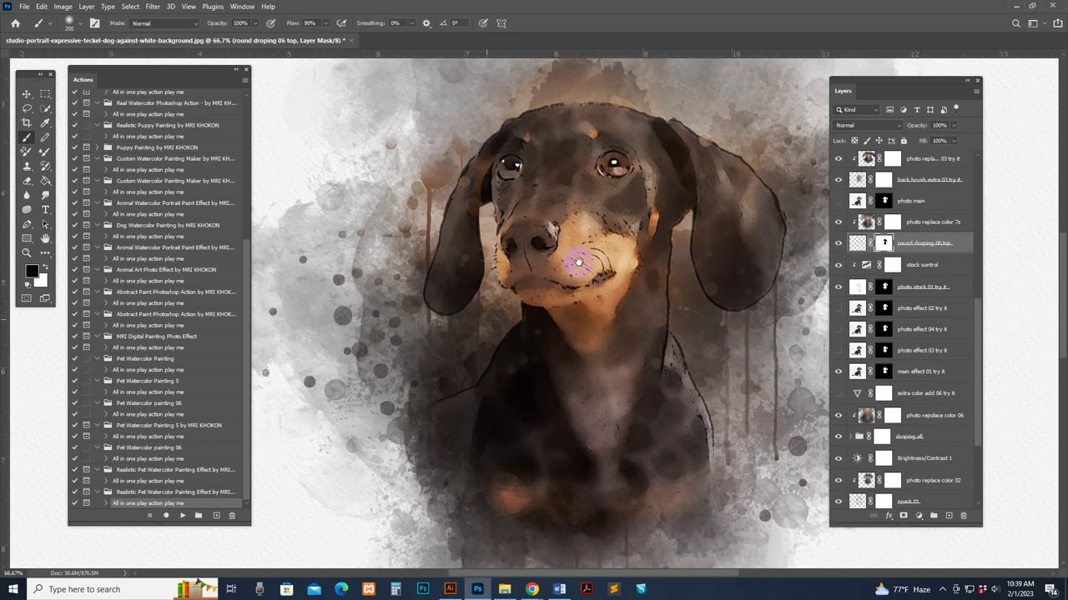
pyautogui.moveTo(463, 259); pyautogui.dragTo(460, 289)
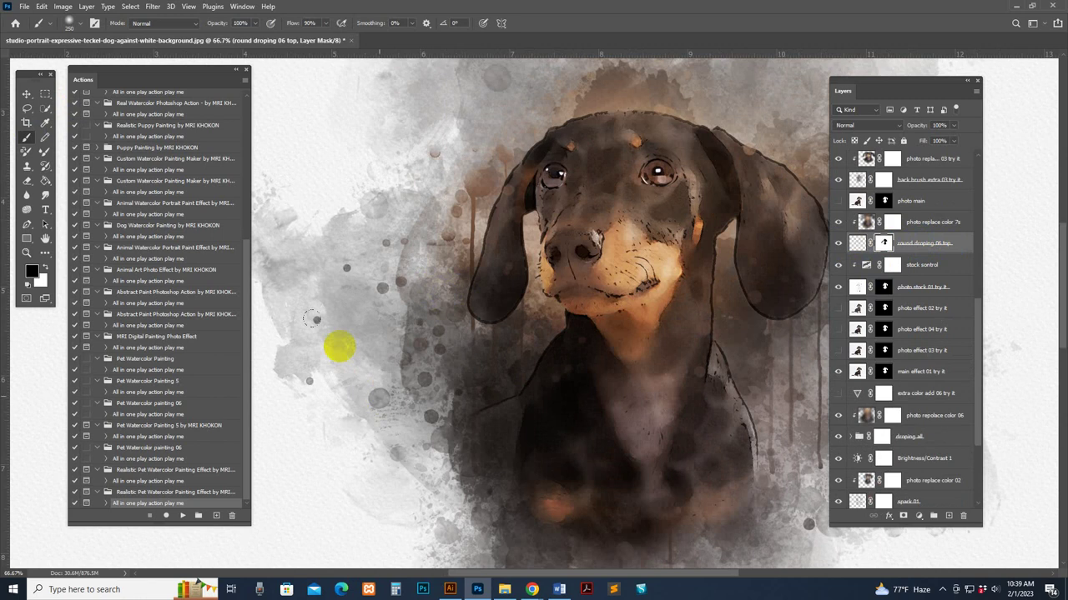
pyautogui.moveTo(709, 303); pyautogui.dragTo(610, 183)
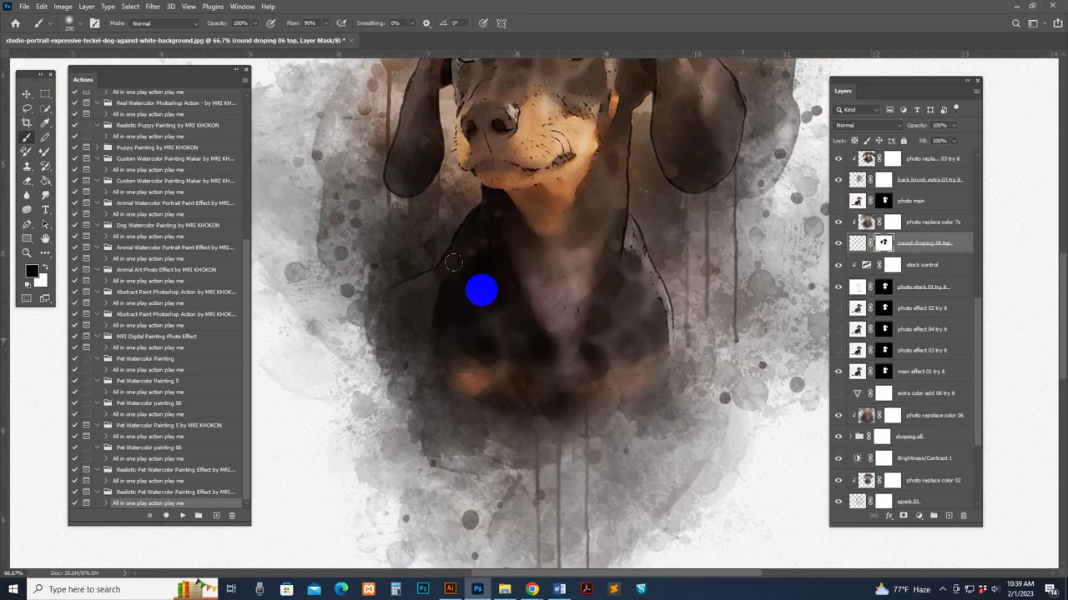
# Set the default black and white colors and select the round droping 06 top layer itself instead of its mask.
pyautogui.click(28, 284)
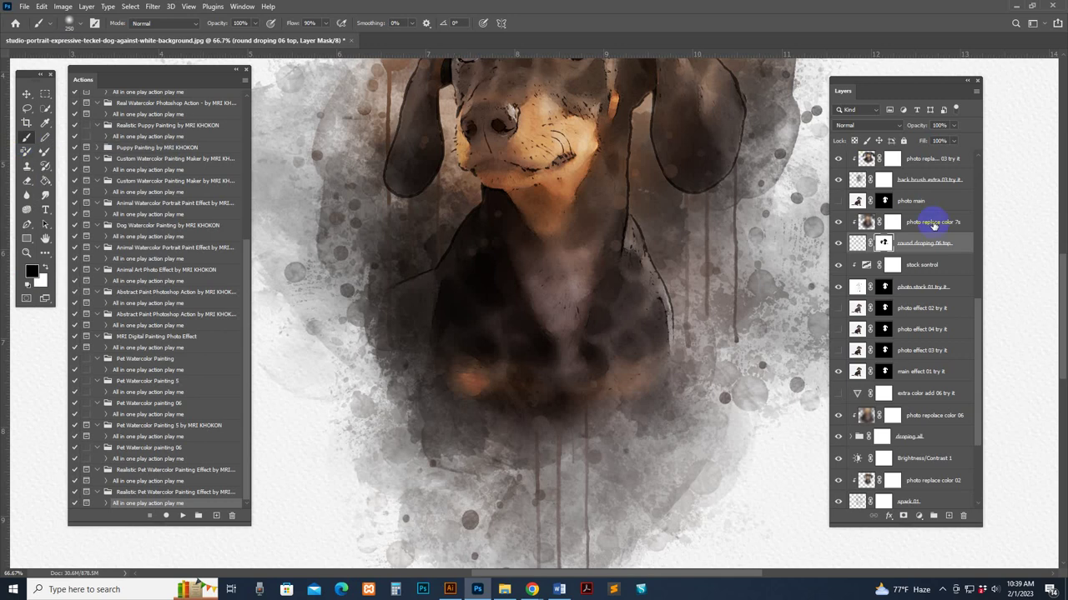
pyautogui.click(882, 242)
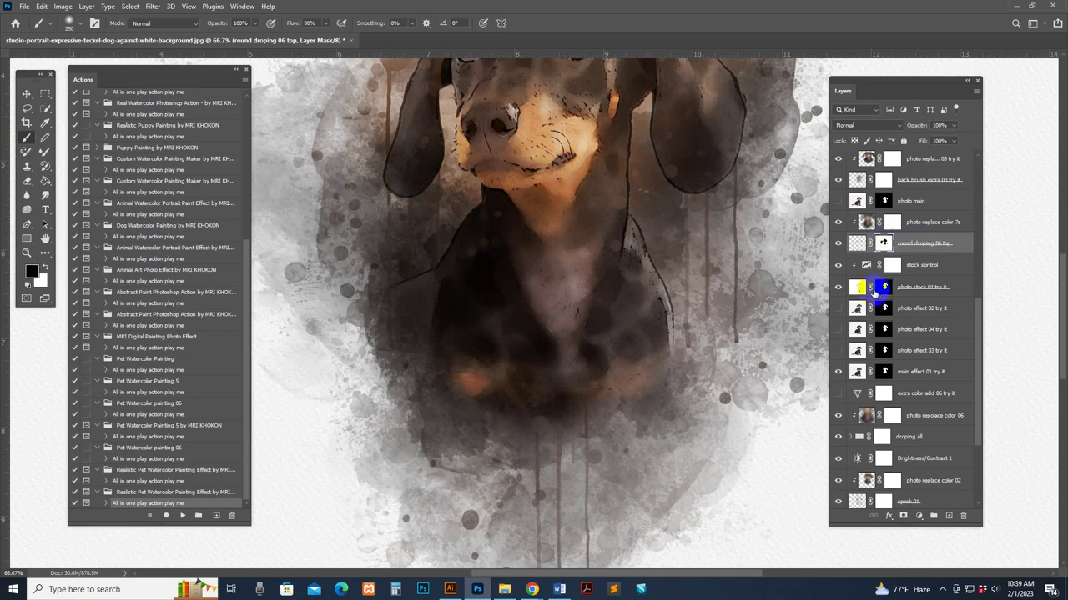
pyautogui.click(907, 251)
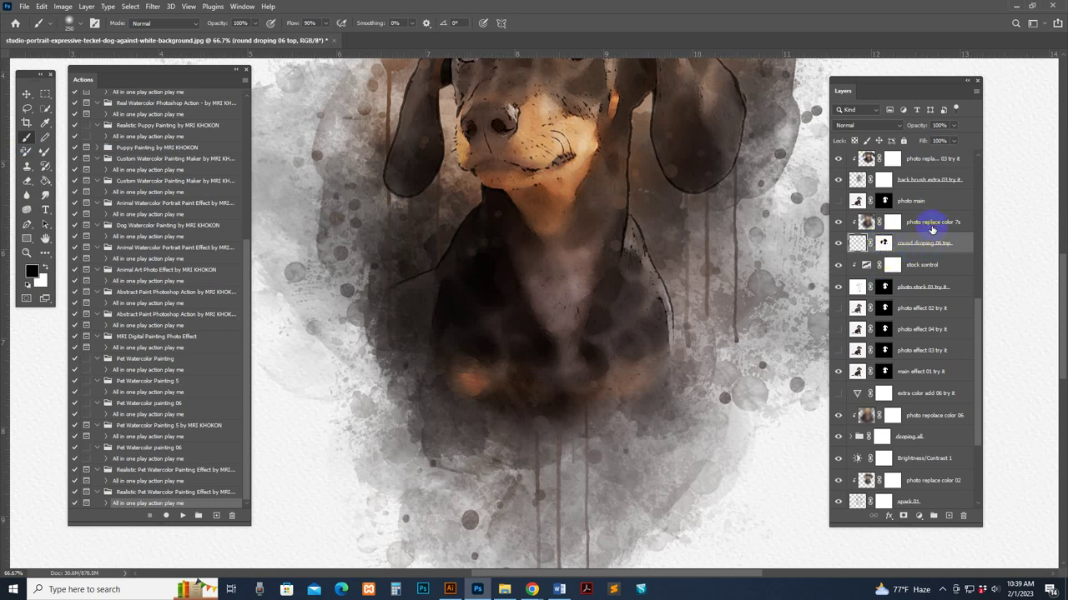
pyautogui.click(931, 230)
pyautogui.click(924, 251)
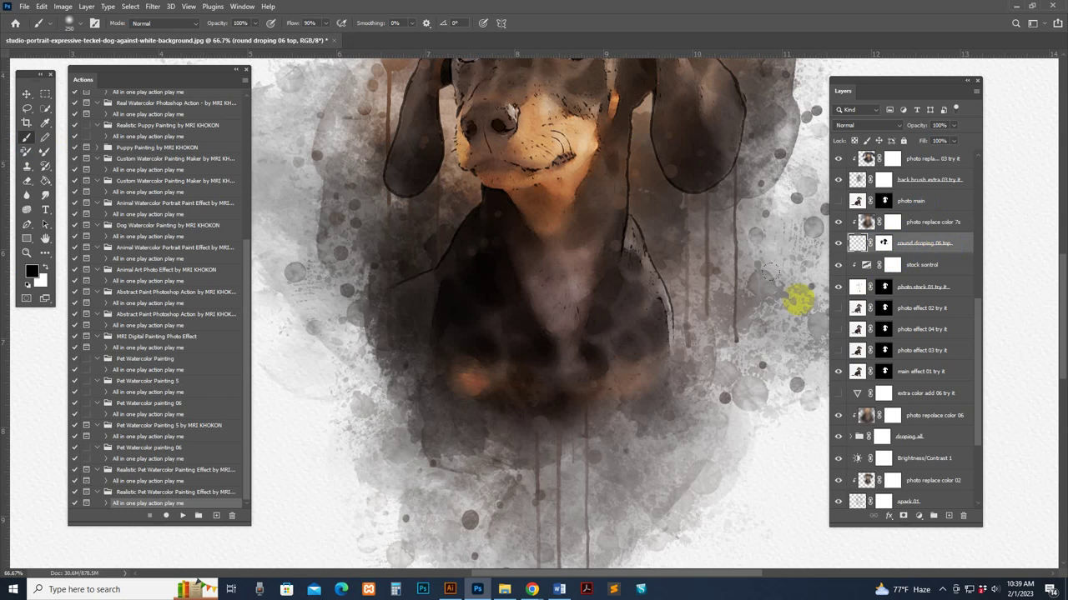
pyautogui.scroll(3, 700, 283)
pyautogui.hotkey('ctrl', '-')
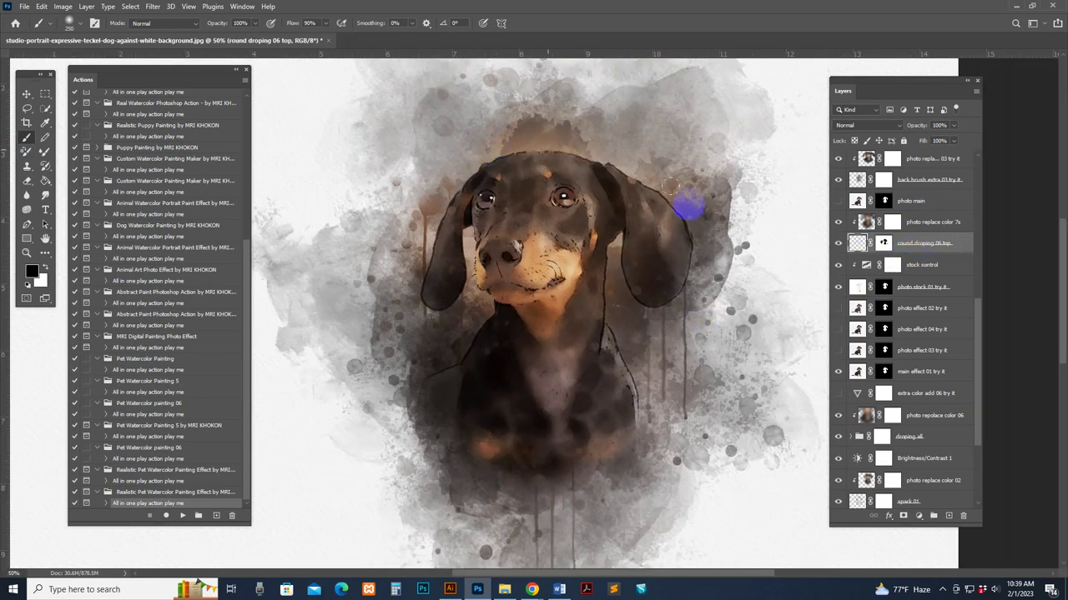
# Brush black on the main effect 01 layer mask around the dog's ears, head and lower body, using a 150 px brush.
pyautogui.click(875, 365)
pyautogui.click(649, 356)
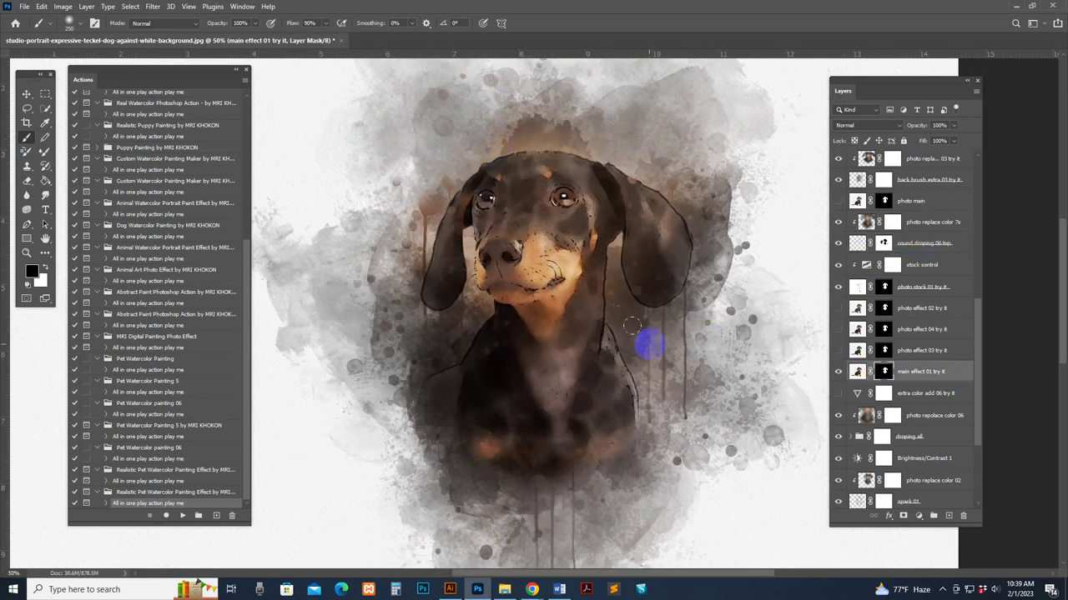
pyautogui.moveTo(632, 325)
pyautogui.mouseDown()
pyautogui.moveTo(678, 230)
pyautogui.moveTo(670, 191)
pyautogui.moveTo(690, 232)
pyautogui.mouseUp()
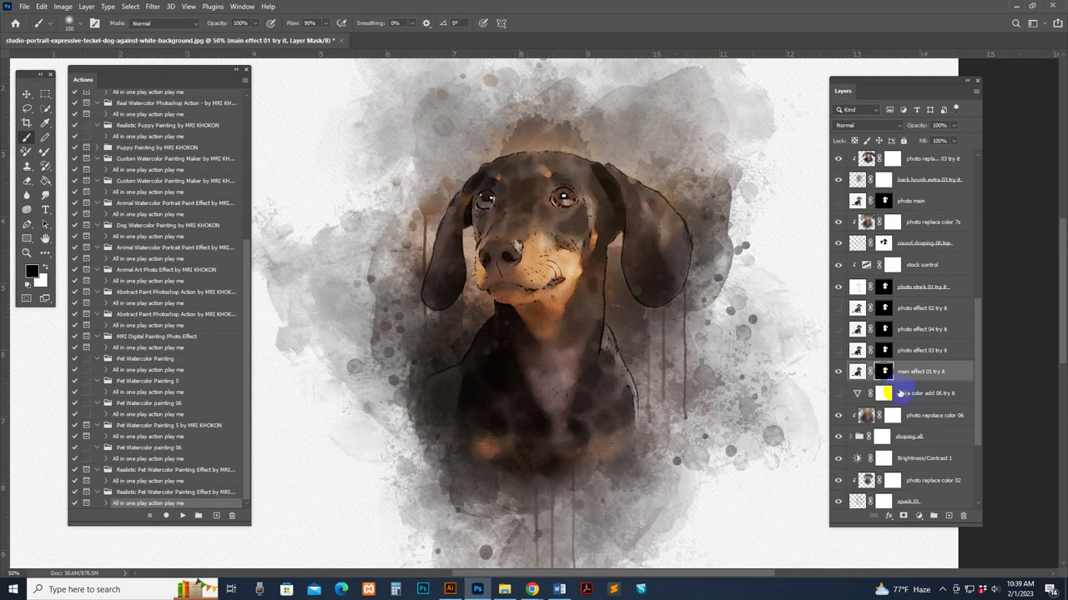
pyautogui.click(884, 369)
pyautogui.moveTo(636, 193)
pyautogui.mouseDown()
pyautogui.moveTo(689, 217)
pyautogui.moveTo(690, 275)
pyautogui.moveTo(689, 229)
pyautogui.moveTo(708, 255)
pyautogui.mouseUp()
pyautogui.moveTo(484, 238); pyautogui.dragTo(396, 307)
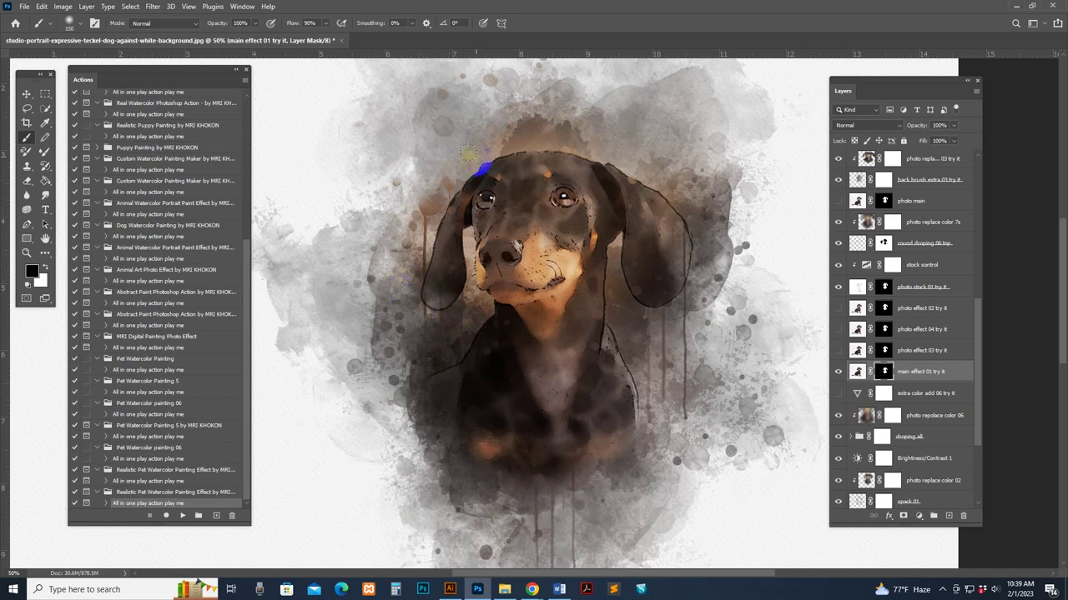
pyautogui.moveTo(469, 155); pyautogui.dragTo(558, 137)
pyautogui.click(651, 430)
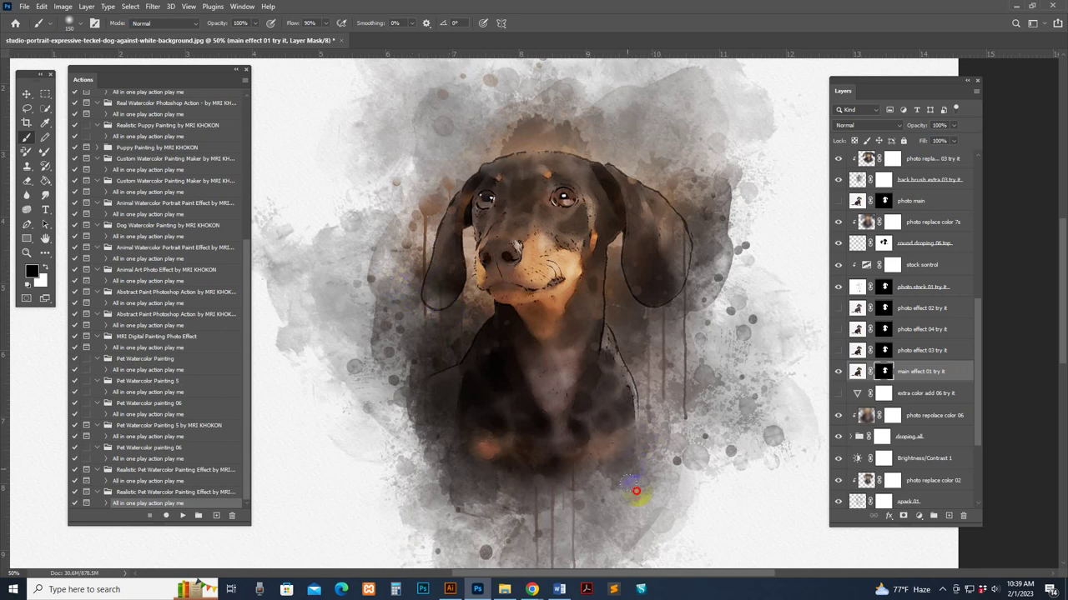
# Select the extra color add 06 try it layer and make it visible.
pyautogui.click(943, 380)
pyautogui.scroll(-1, 934, 371)
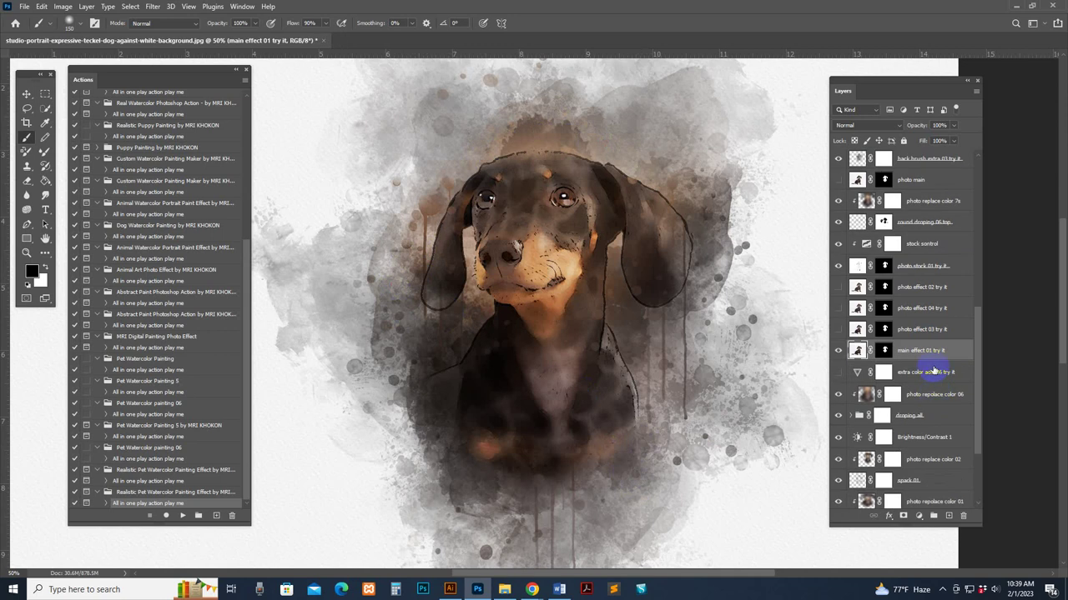
pyautogui.click(851, 381)
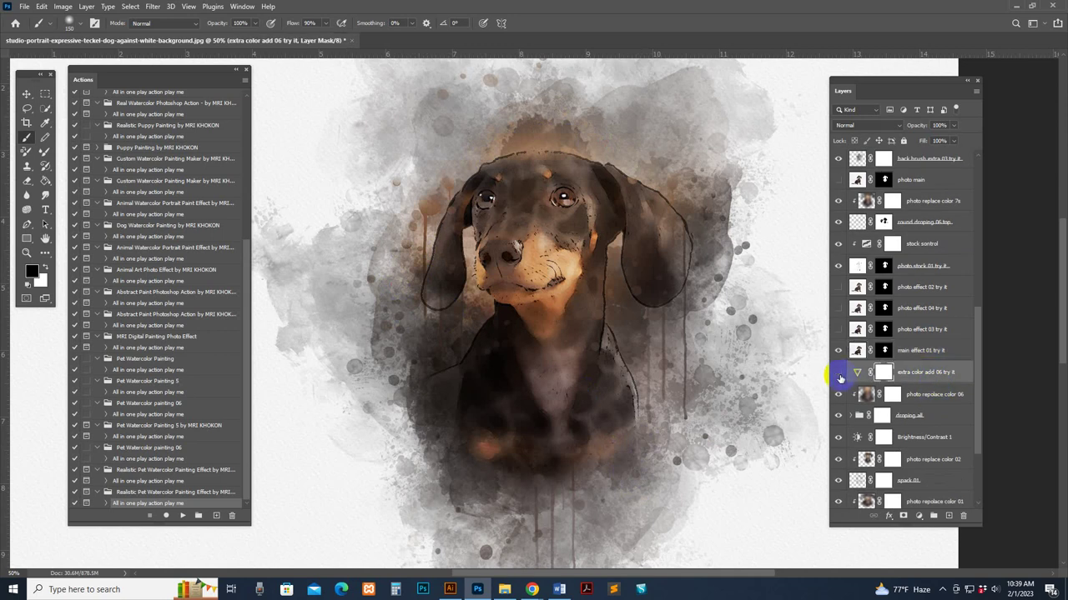
# Toggle the droping all group's visibility to compare the artwork with and without the paint drips.
pyautogui.scroll(-3, 926, 363)
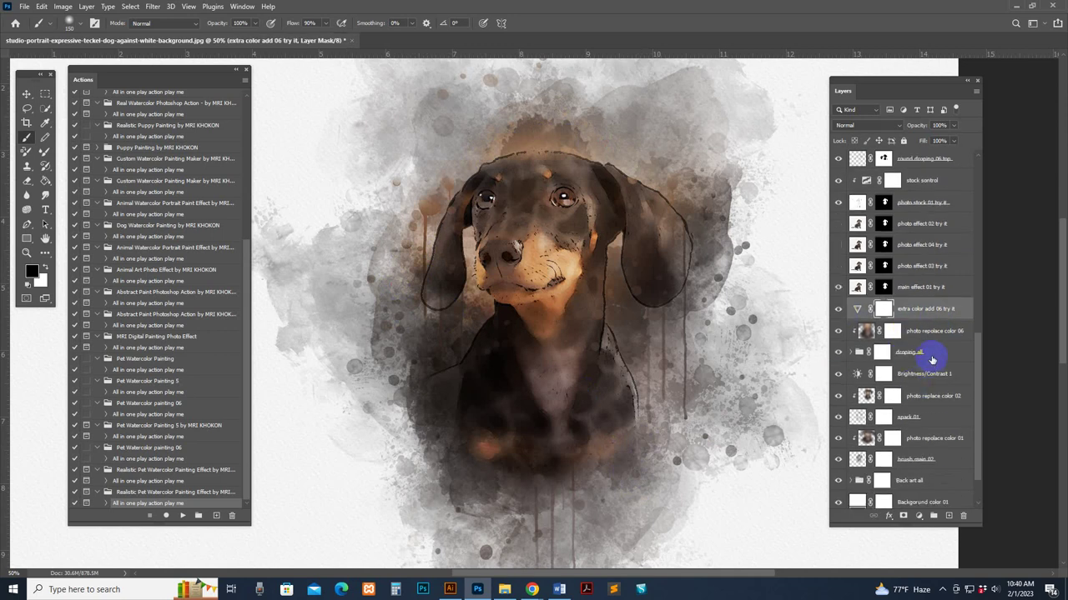
pyautogui.click(931, 357)
pyautogui.click(838, 353)
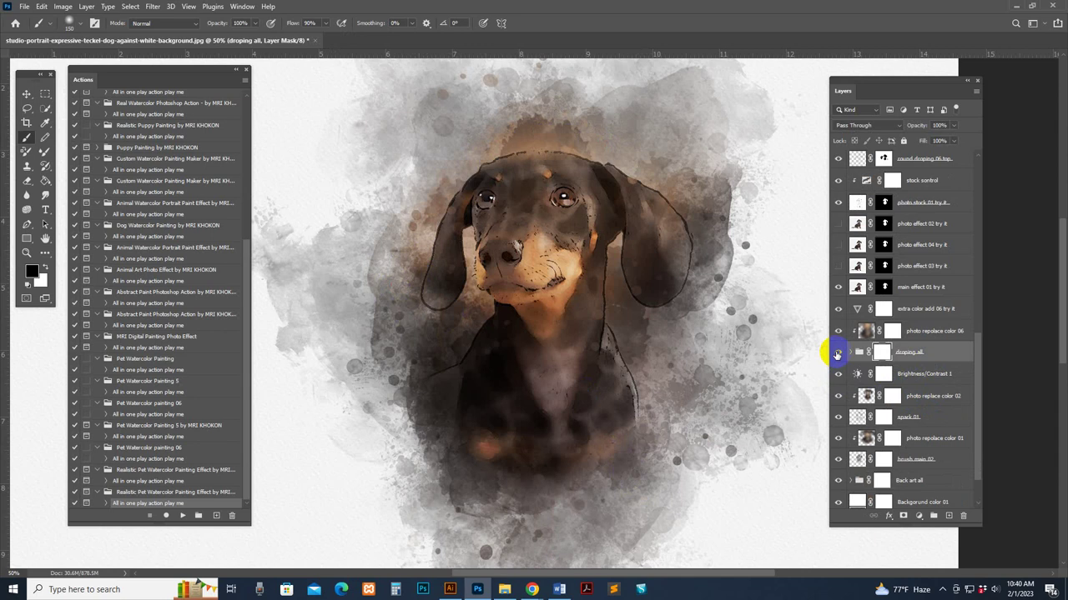
pyautogui.click(837, 353)
pyautogui.moveTo(706, 341); pyautogui.dragTo(690, 319)
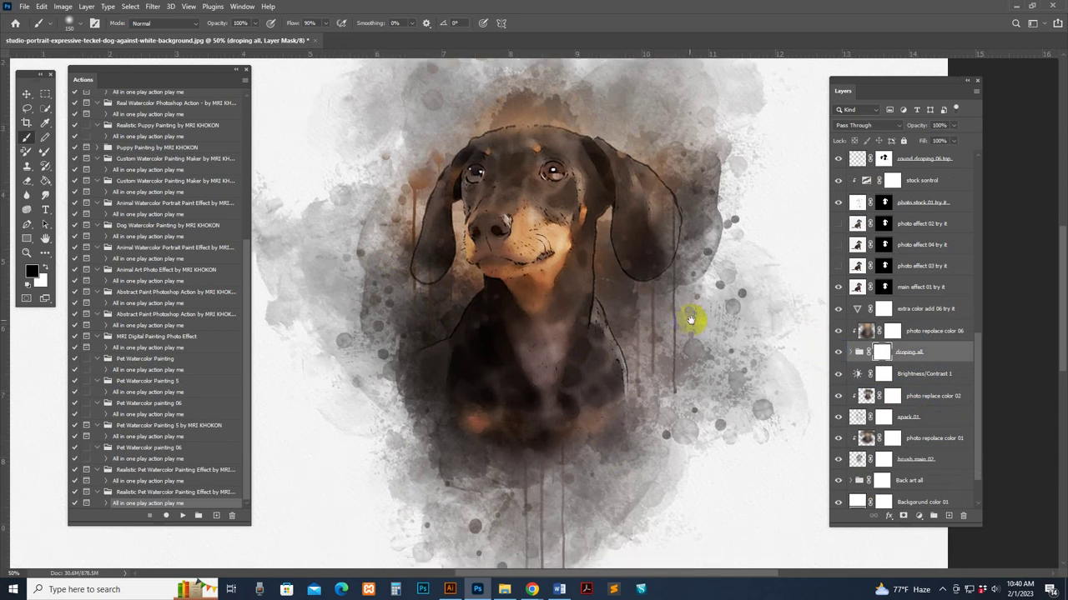
pyautogui.click(839, 353)
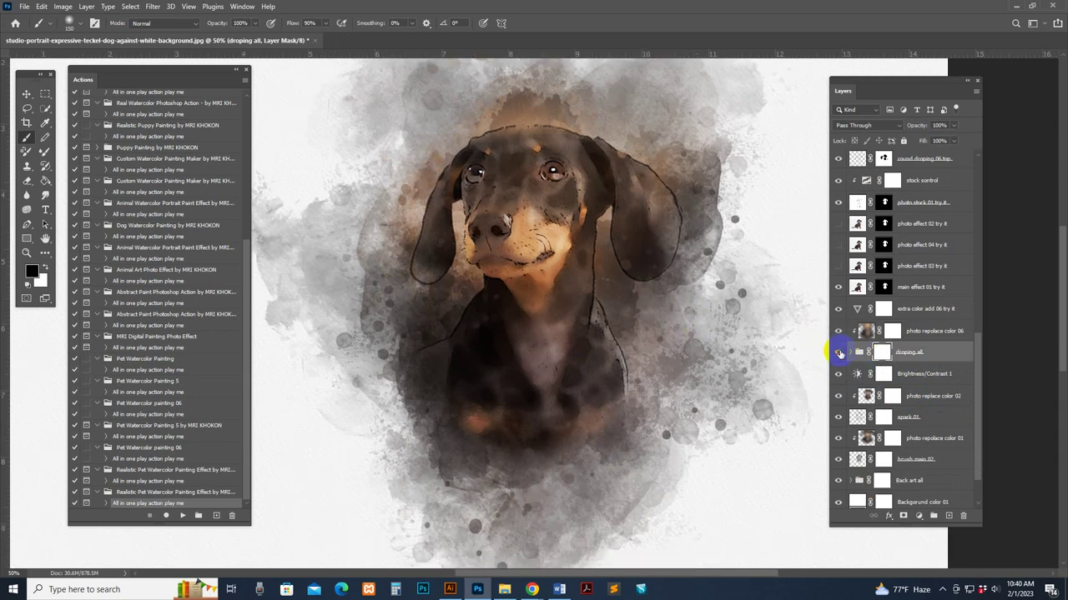
pyautogui.click(839, 353)
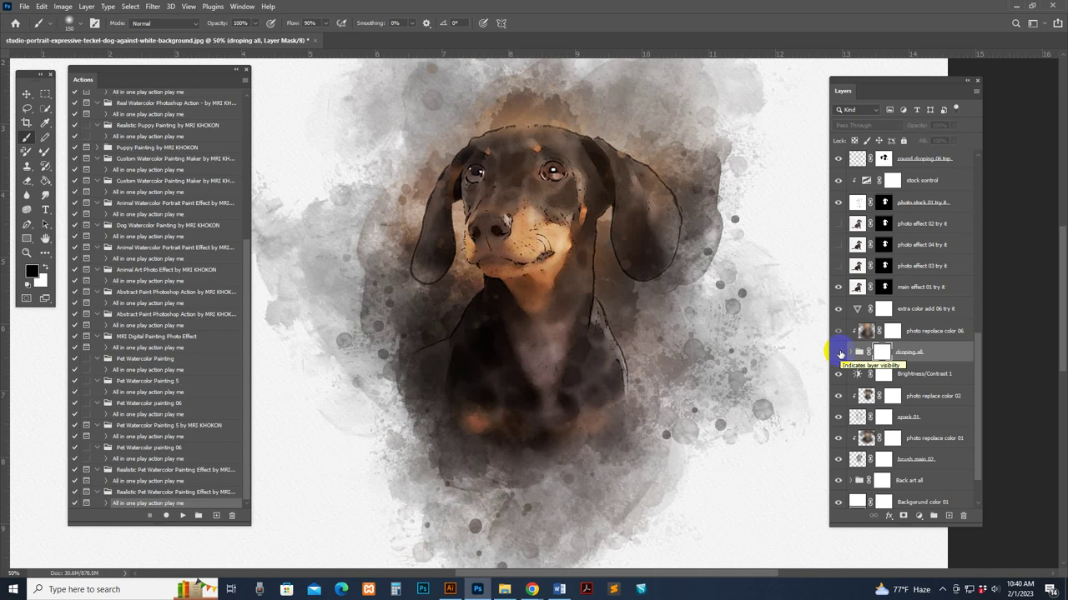
# Show the droping all group, expand it, select its droping 03 layer and enable transform controls for the Move tool.
pyautogui.click(839, 353)
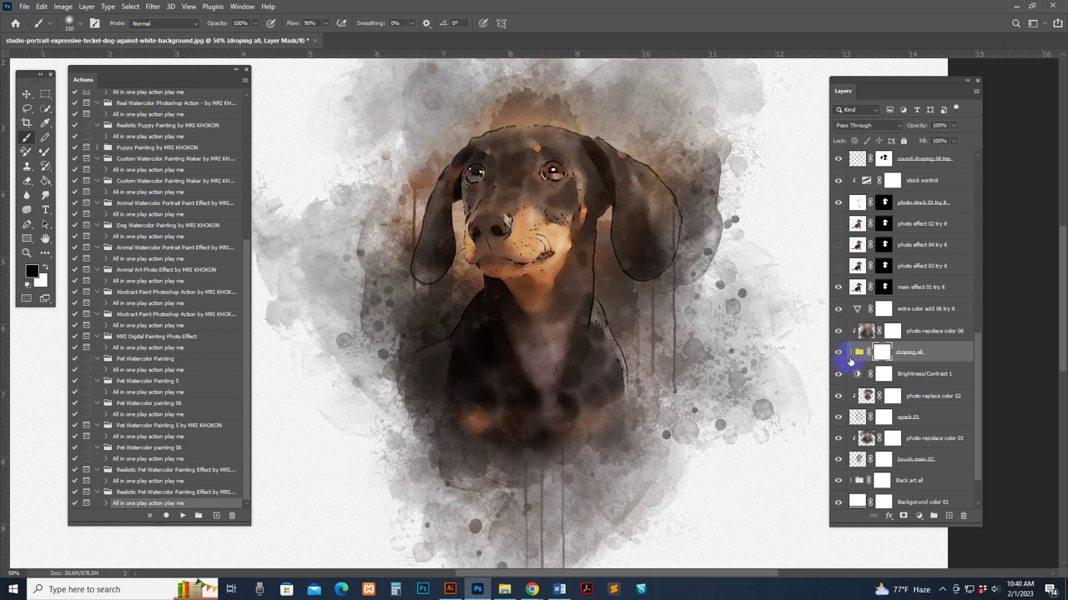
pyautogui.click(851, 354)
pyautogui.scroll(-1, 898, 371)
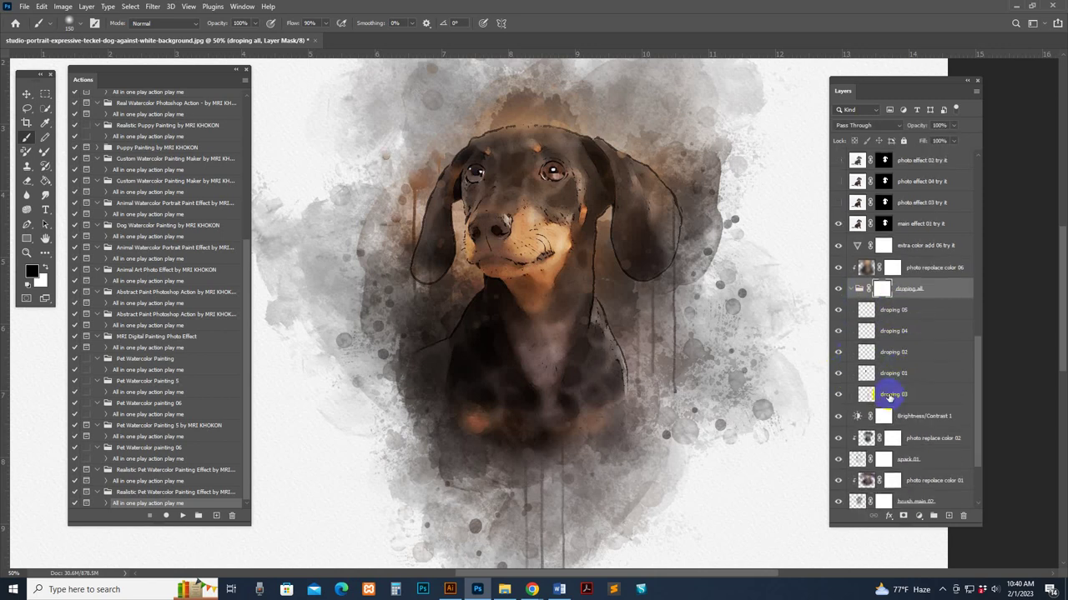
pyautogui.click(889, 397)
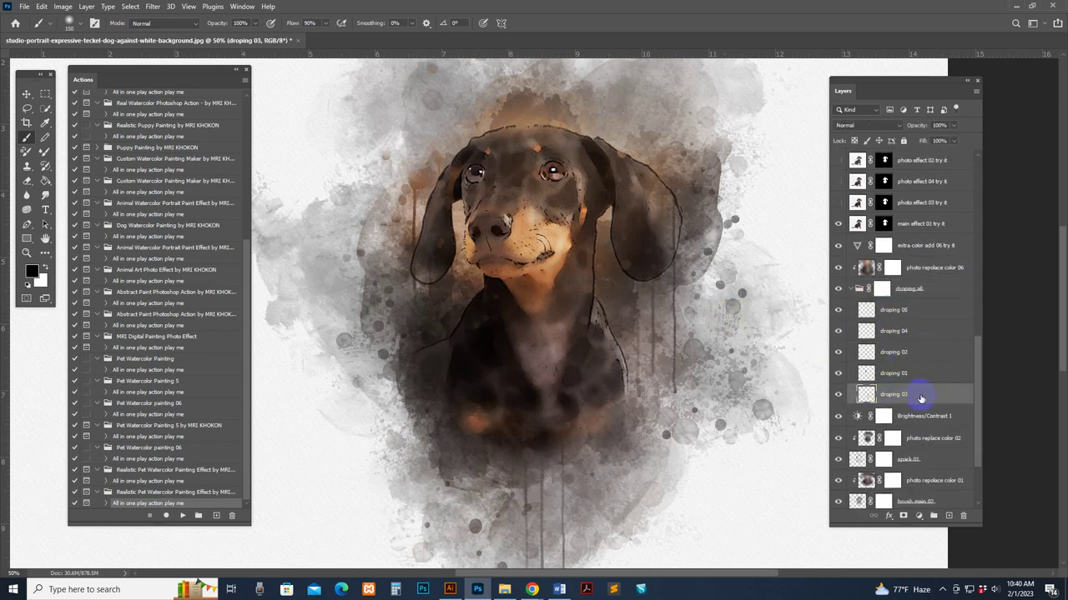
pyautogui.hotkey('ctrl', 't')
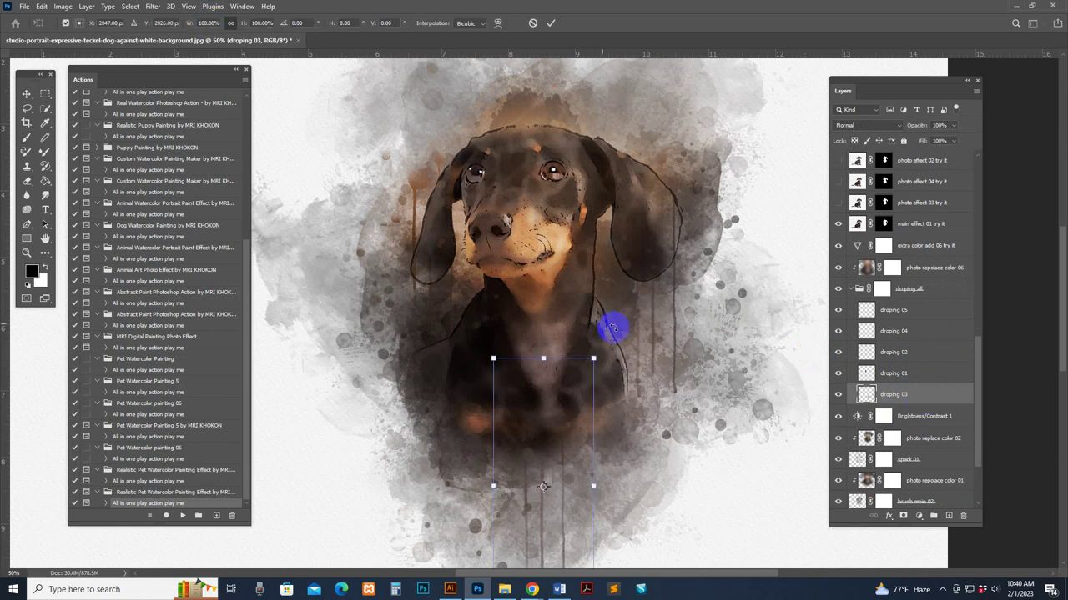
pyautogui.press('Return')
pyautogui.press('b')
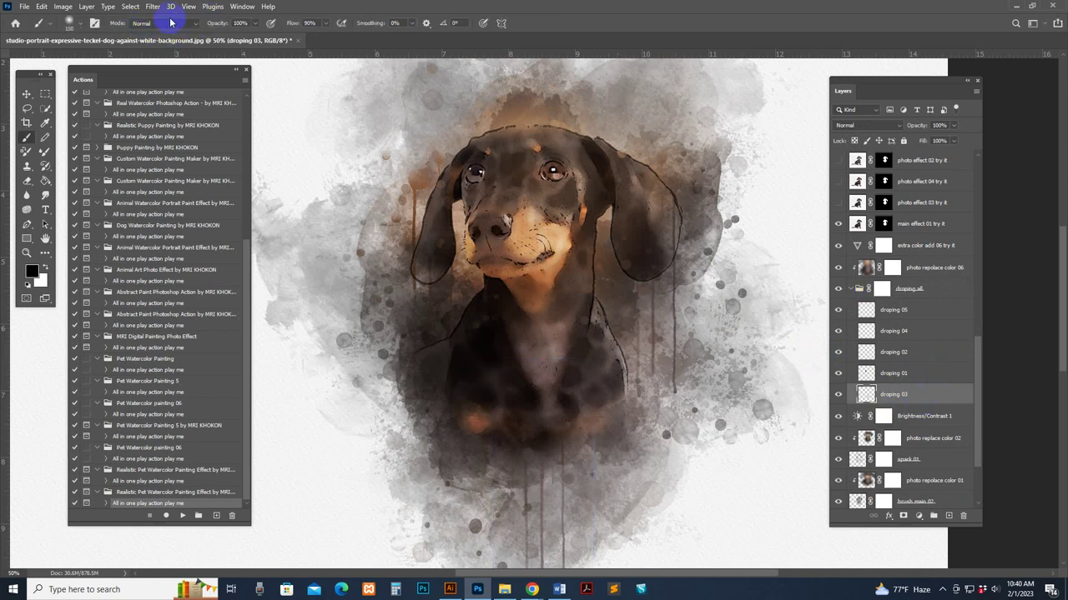
pyautogui.click(27, 94)
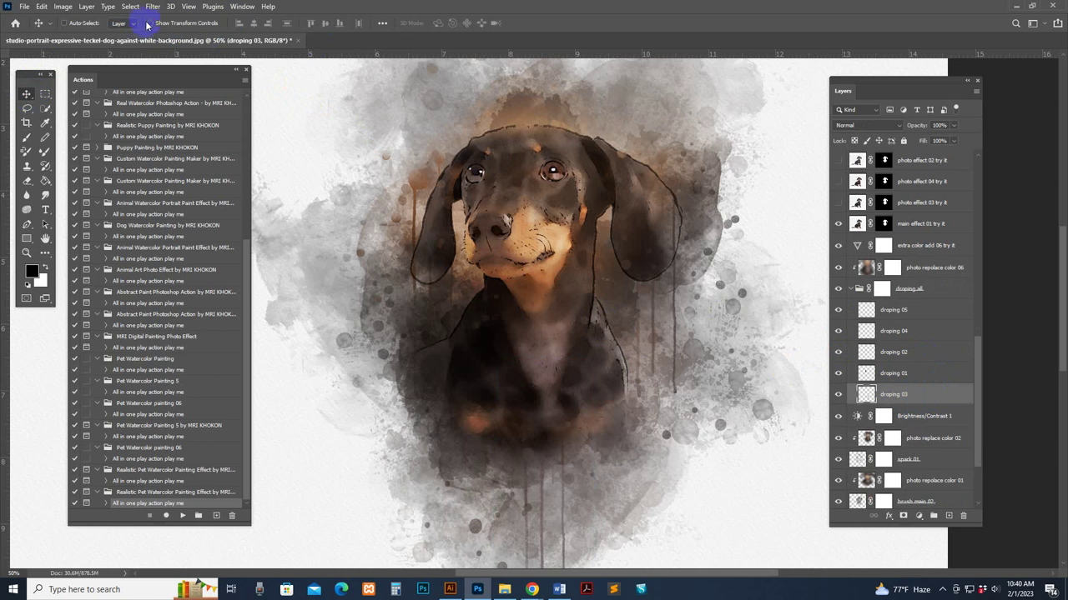
pyautogui.click(151, 23)
# Move the droping 03 drips left below the chest, droping 01 beneath the left ear and droping 02 lower under the right ear, and collapse the group.
pyautogui.scroll(-2, 676, 351)
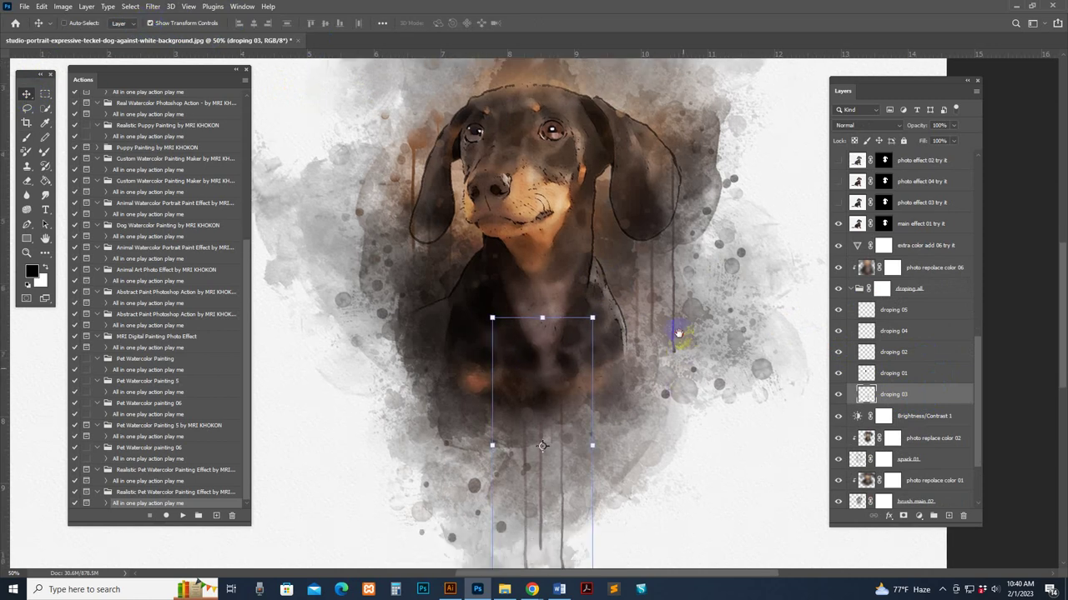
pyautogui.moveTo(563, 357); pyautogui.dragTo(544, 330)
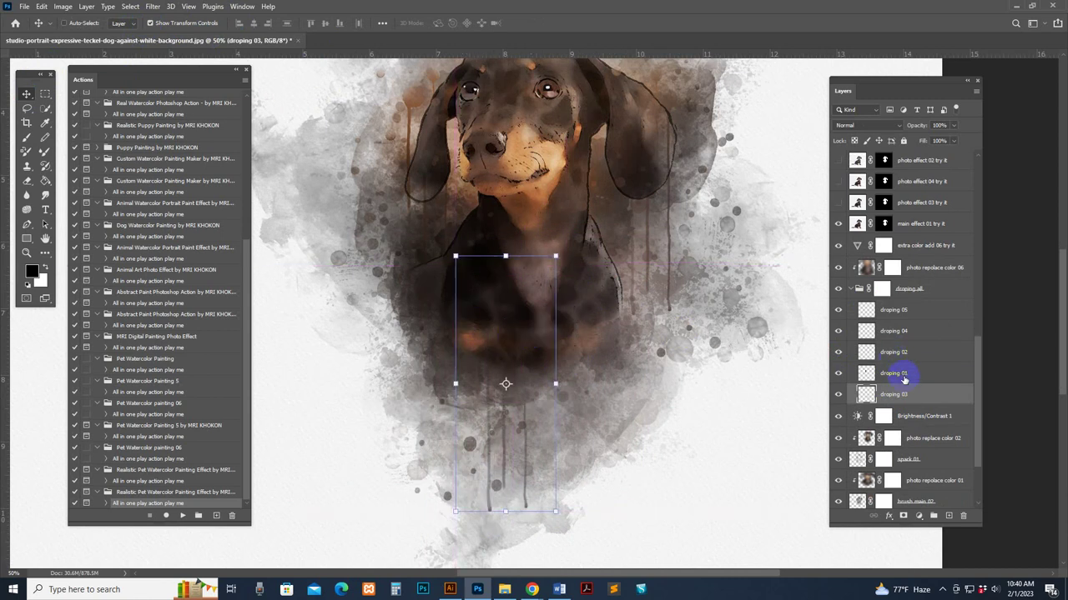
pyautogui.click(897, 374)
pyautogui.moveTo(562, 217); pyautogui.dragTo(442, 293)
pyautogui.click(893, 354)
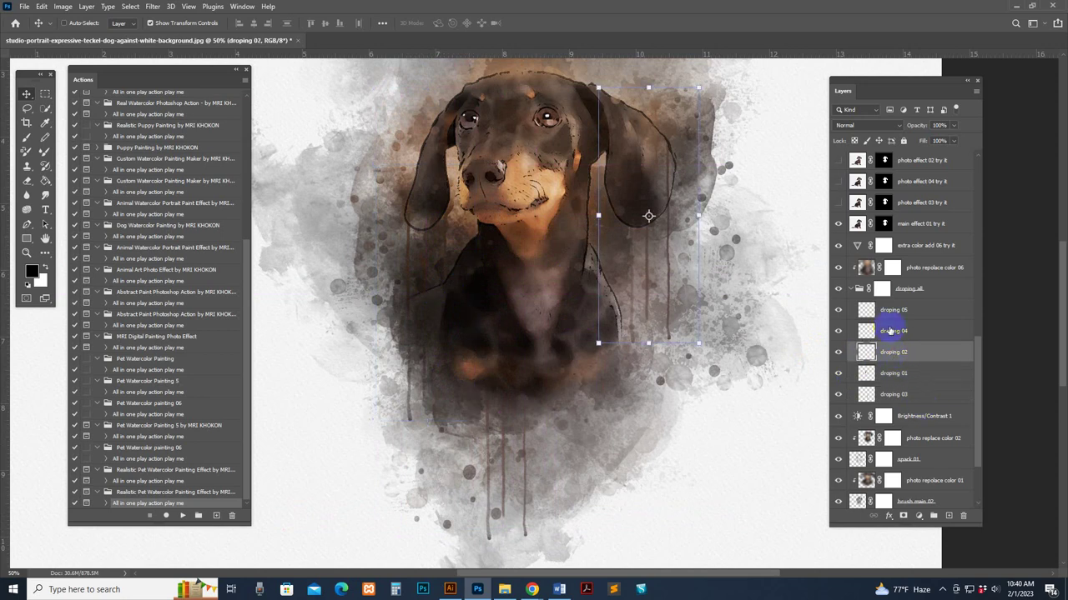
pyautogui.moveTo(648, 234); pyautogui.dragTo(649, 277)
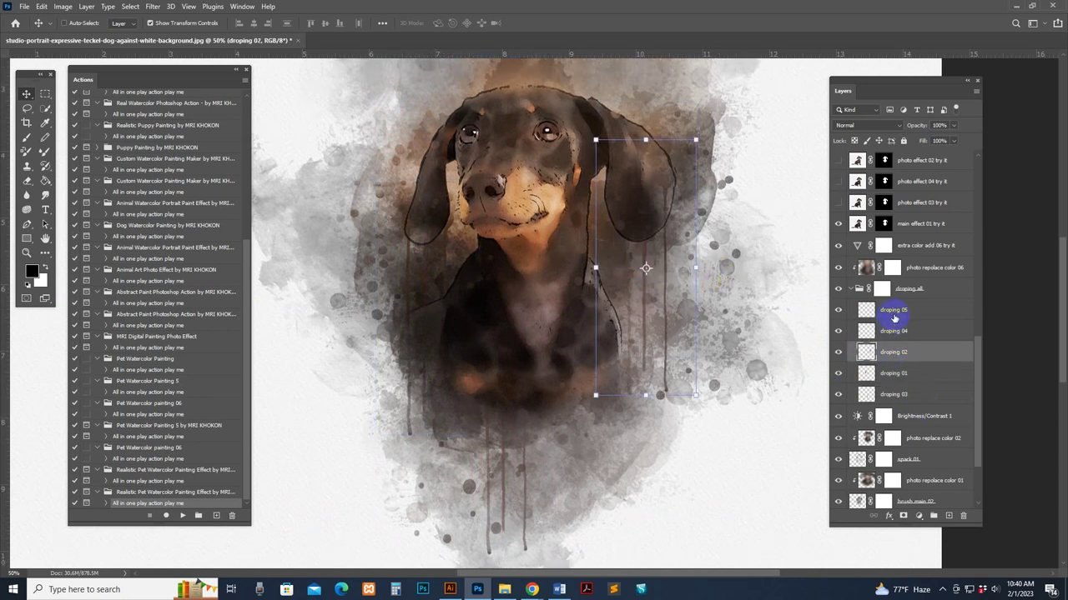
pyautogui.click(894, 315)
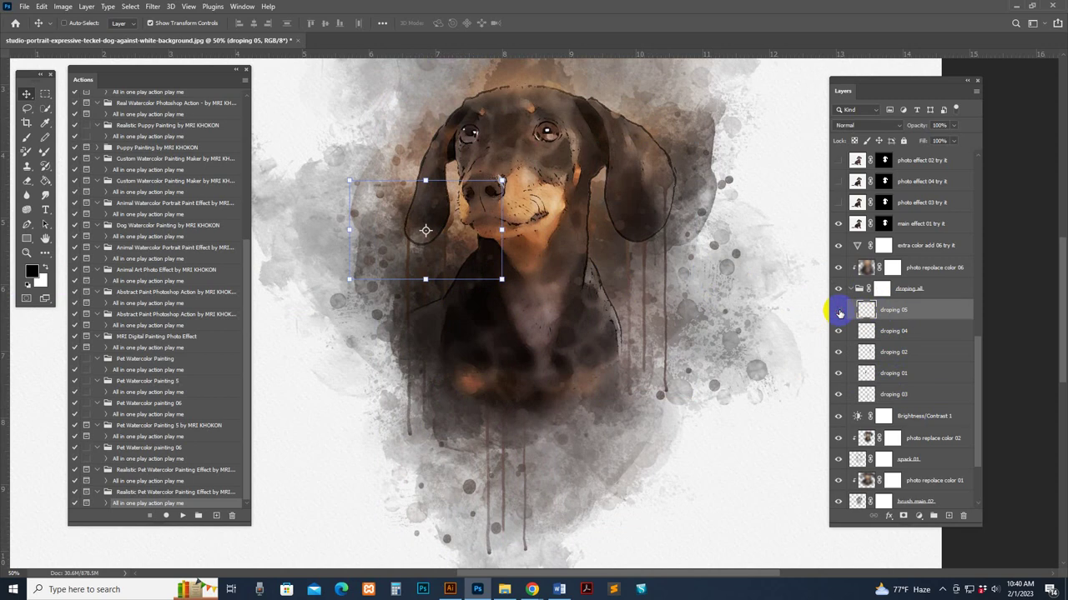
pyautogui.click(850, 289)
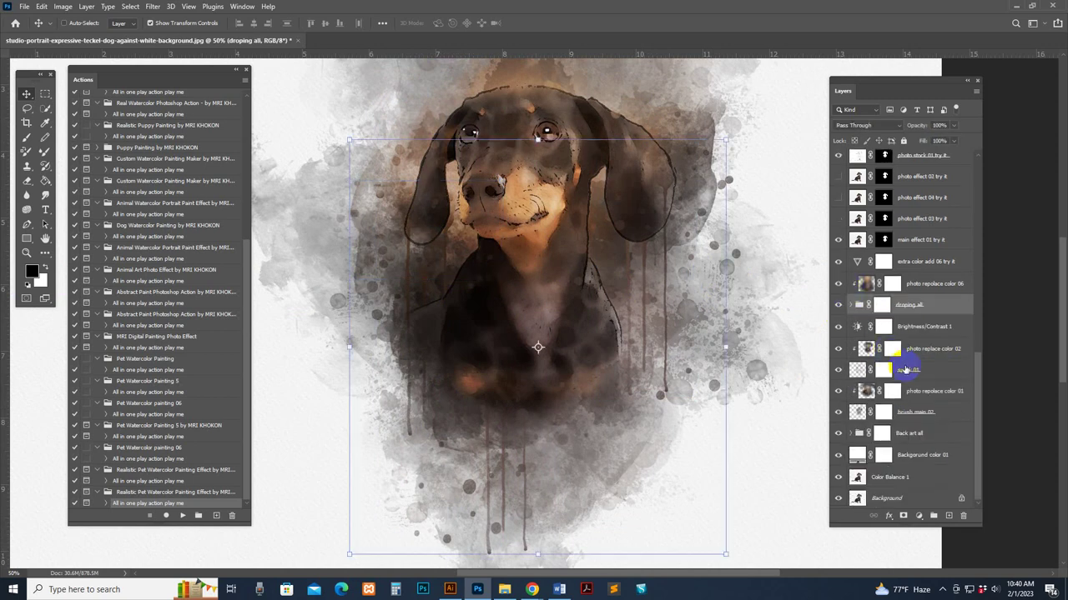
# Toggle the Back art all group's visibility to compare the artwork with and without the background washes, leaving it visible.
pyautogui.click(907, 433)
pyautogui.click(838, 433)
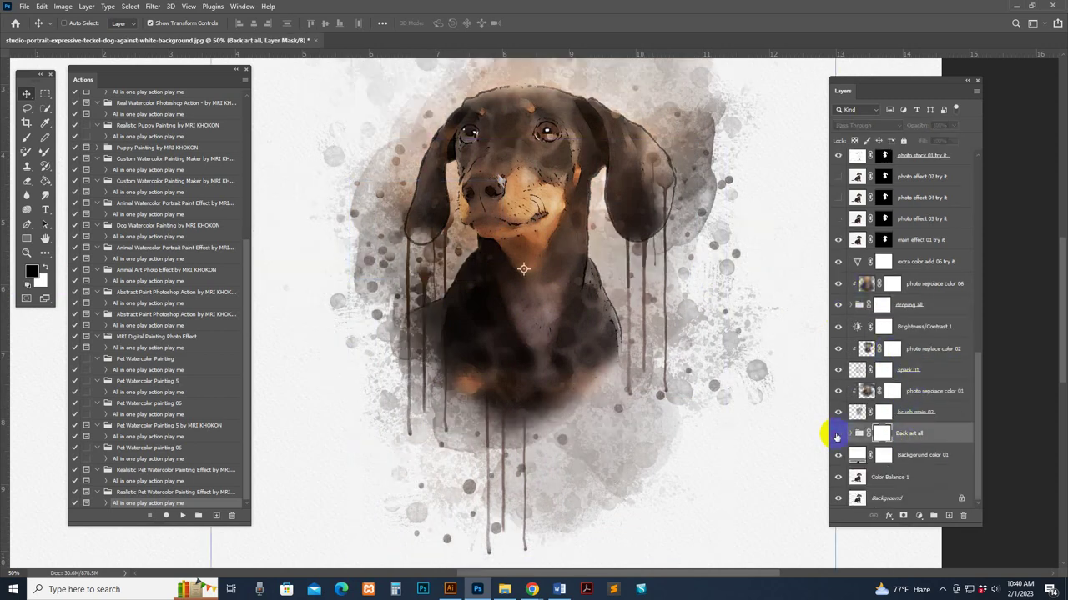
pyautogui.click(945, 441)
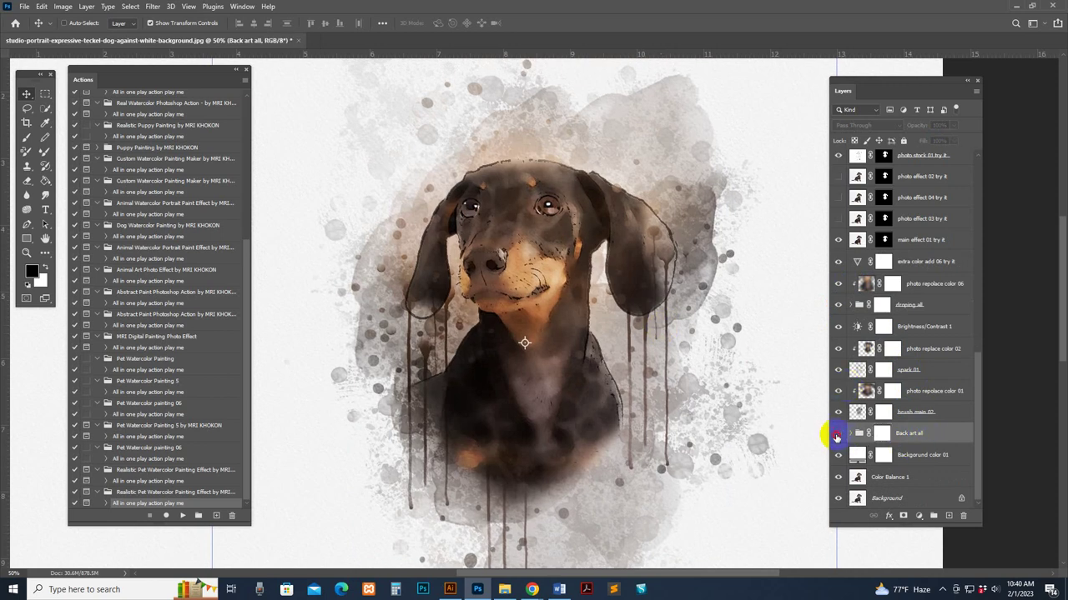
pyautogui.click(838, 433)
pyautogui.click(837, 435)
pyautogui.click(837, 434)
# Toggle the photo stock 01 try it layer at 66.7% zoom to compare the dog with and without its outlines, leaving the layer visible.
pyautogui.scroll(2, 911, 294)
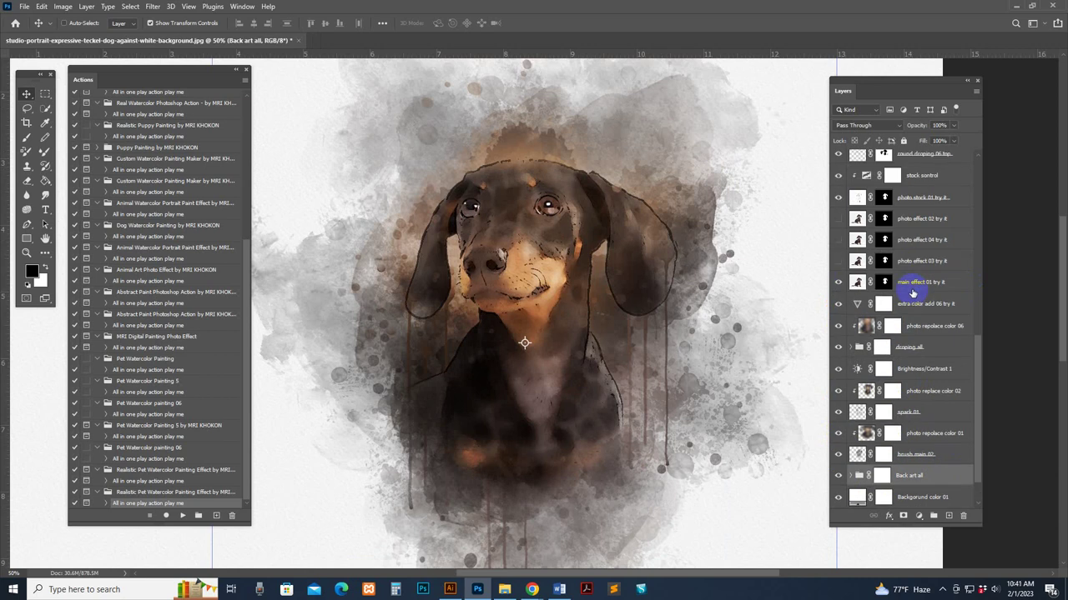
pyautogui.scroll(3, 884, 279)
pyautogui.click(853, 261)
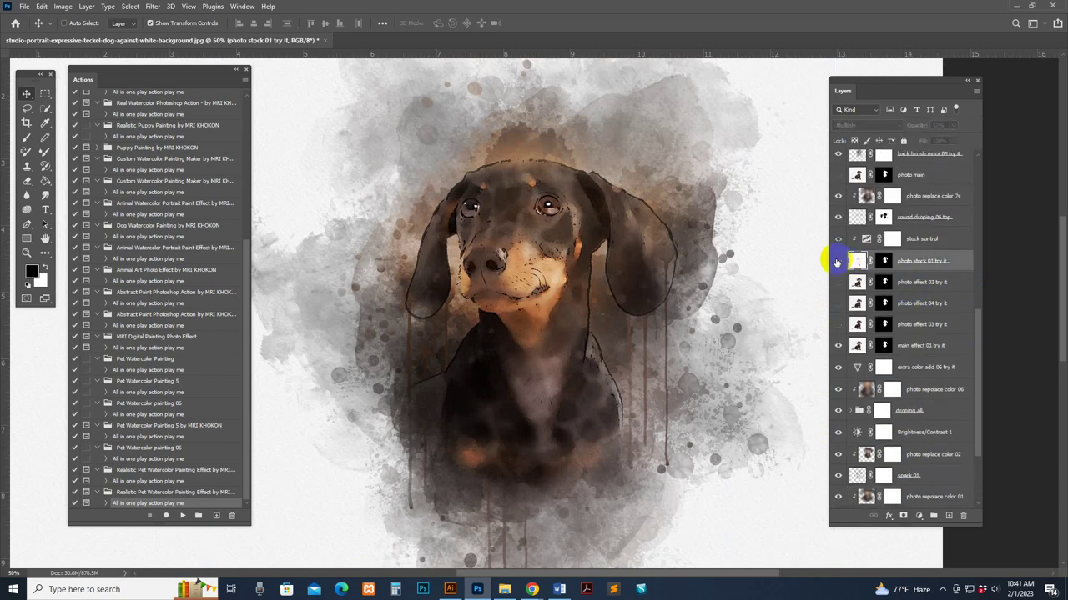
pyautogui.click(837, 261)
pyautogui.click(837, 261)
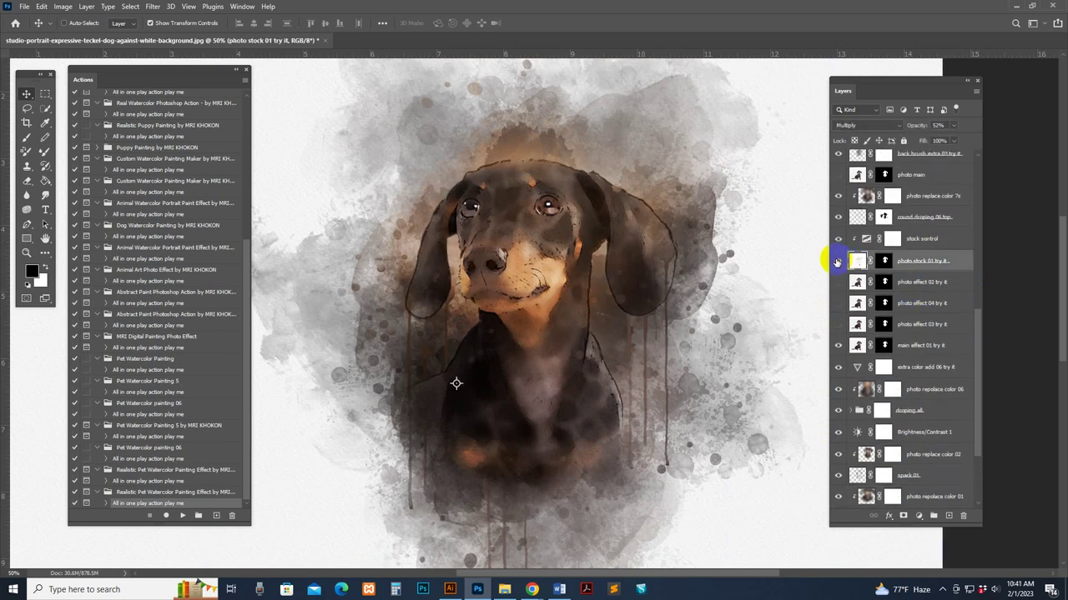
pyautogui.press('z')
pyautogui.click(505, 265)
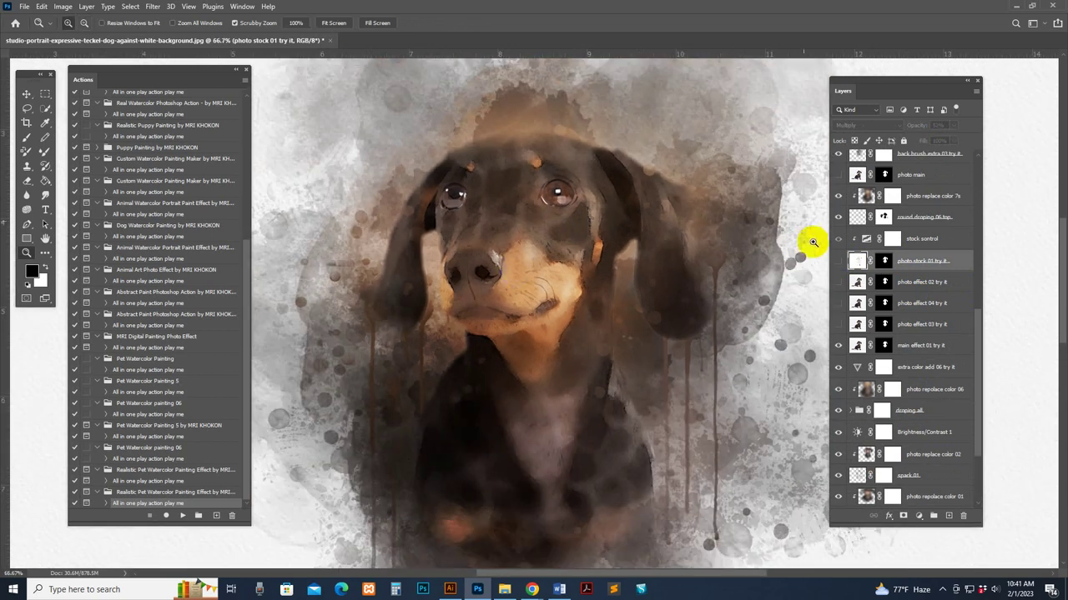
pyautogui.click(856, 264)
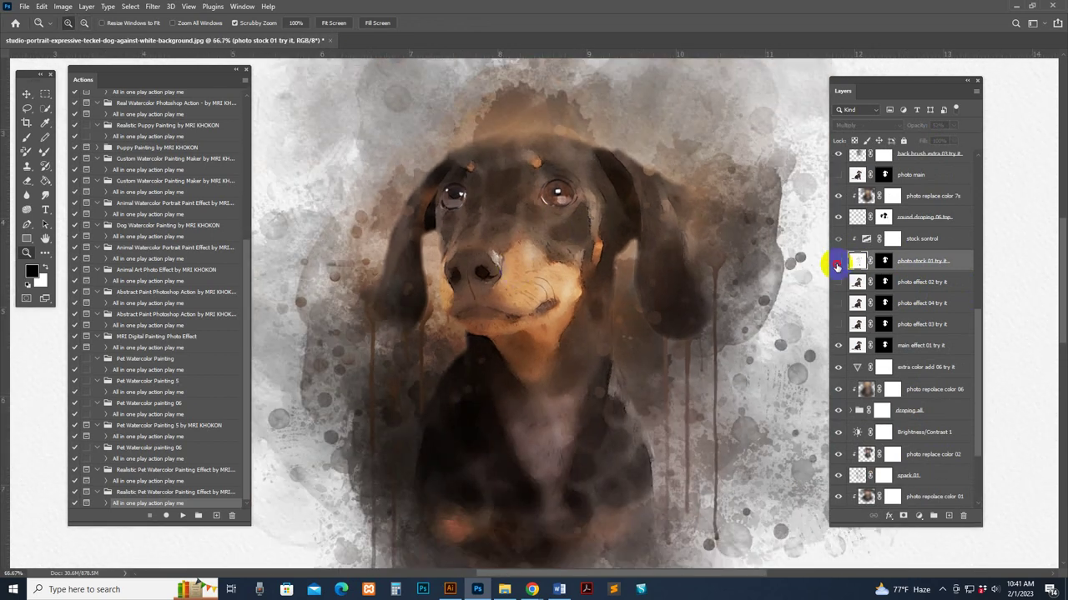
pyautogui.click(837, 261)
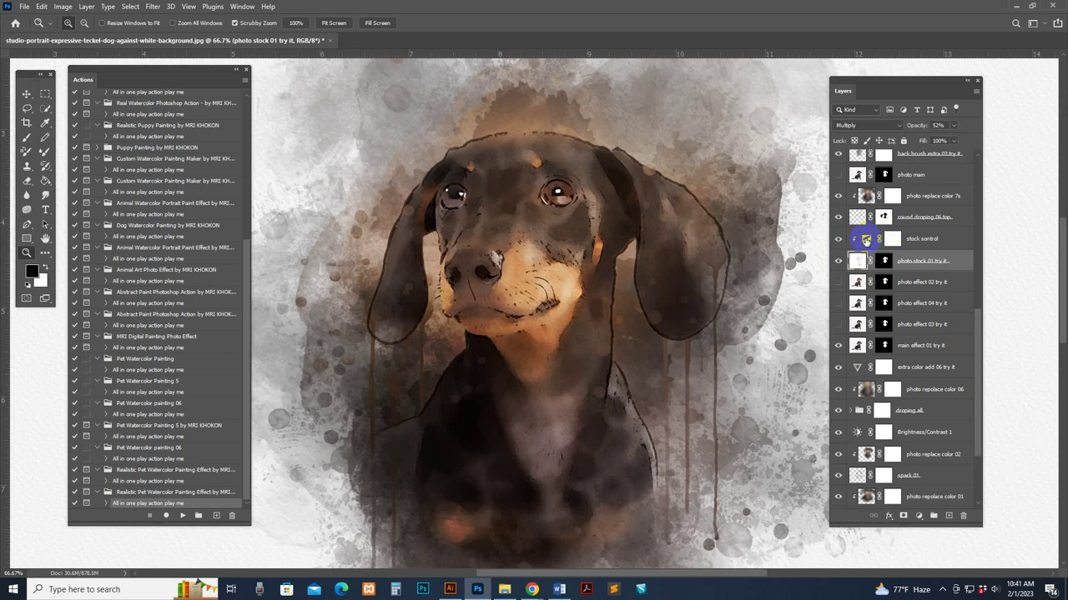
# Try different threshold levels on the stock sontrol adjustment layer and set the level to 102.
pyautogui.doubleClick(866, 240)
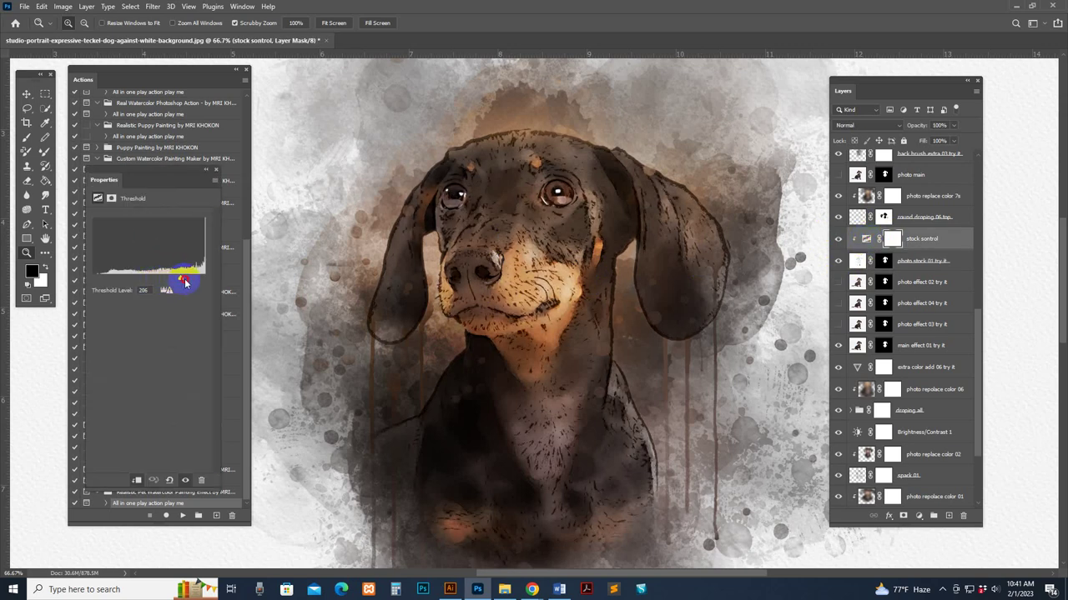
pyautogui.moveTo(177, 284); pyautogui.dragTo(172, 283)
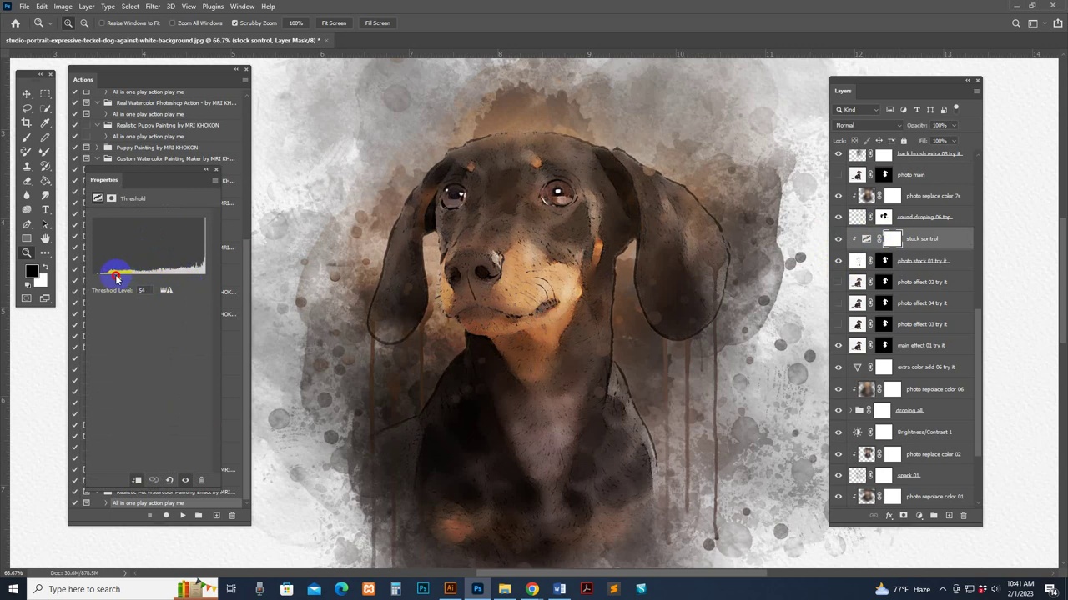
pyautogui.moveTo(117, 278); pyautogui.dragTo(153, 280)
pyautogui.click(874, 260)
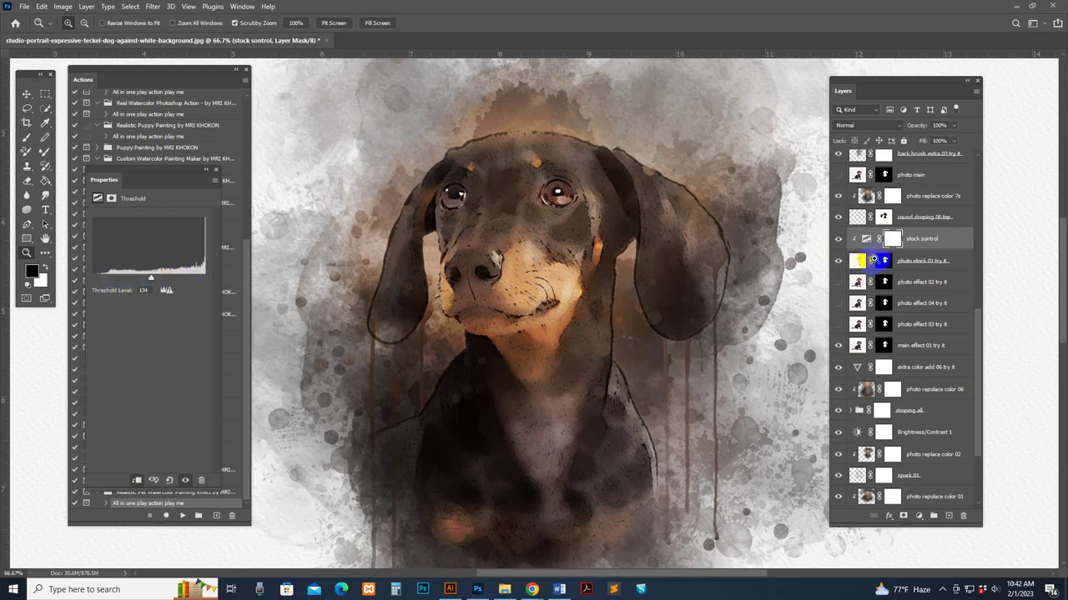
pyautogui.click(890, 240)
pyautogui.click(865, 240)
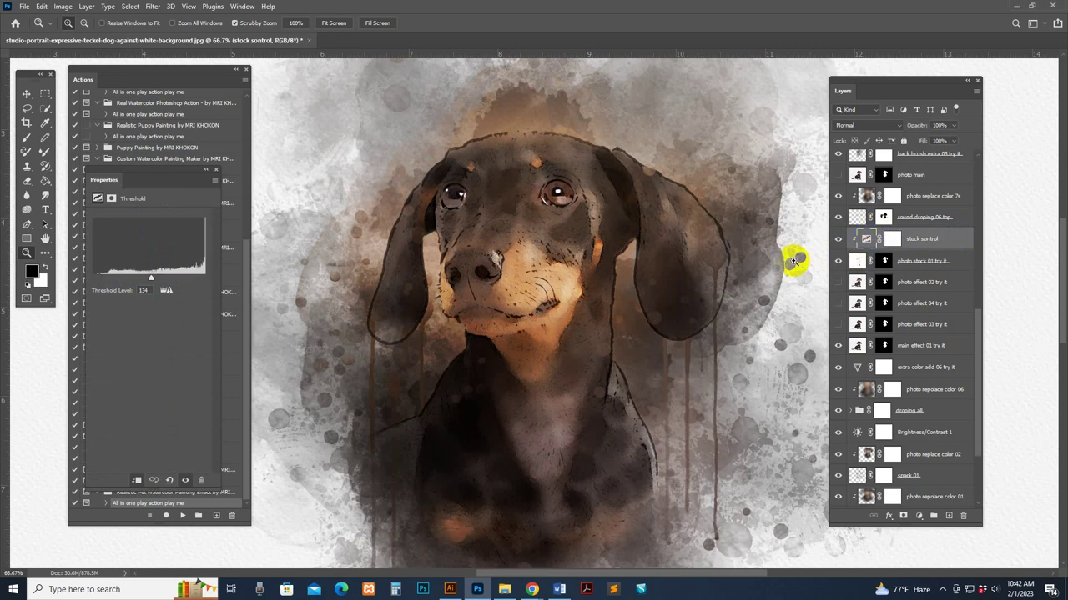
pyautogui.click(153, 279)
pyautogui.moveTo(174, 281); pyautogui.dragTo(142, 277)
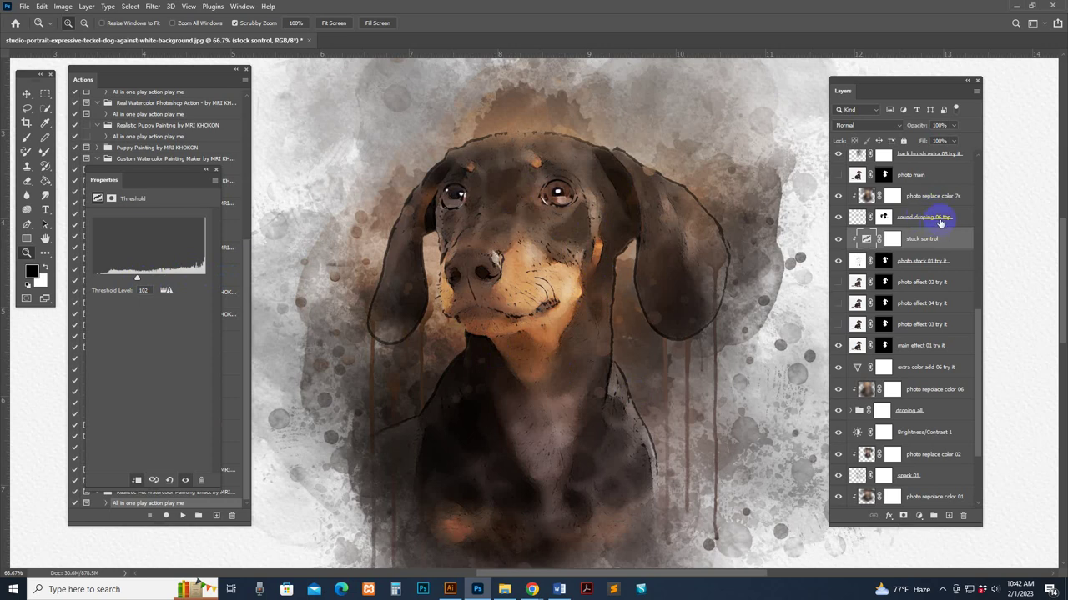
# Make the photo main layer visible and brush black on its mask over the dog's forehead, muzzle, neck, chest and ears, sparing the eyes and nose.
pyautogui.click(899, 218)
pyautogui.scroll(3, 928, 239)
pyautogui.click(891, 244)
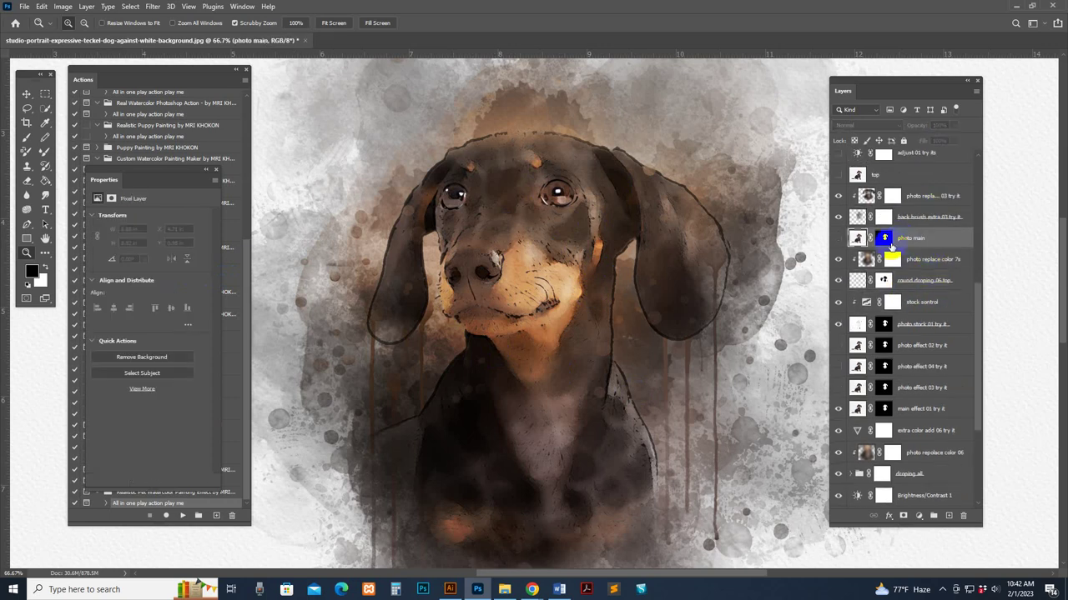
pyautogui.click(837, 240)
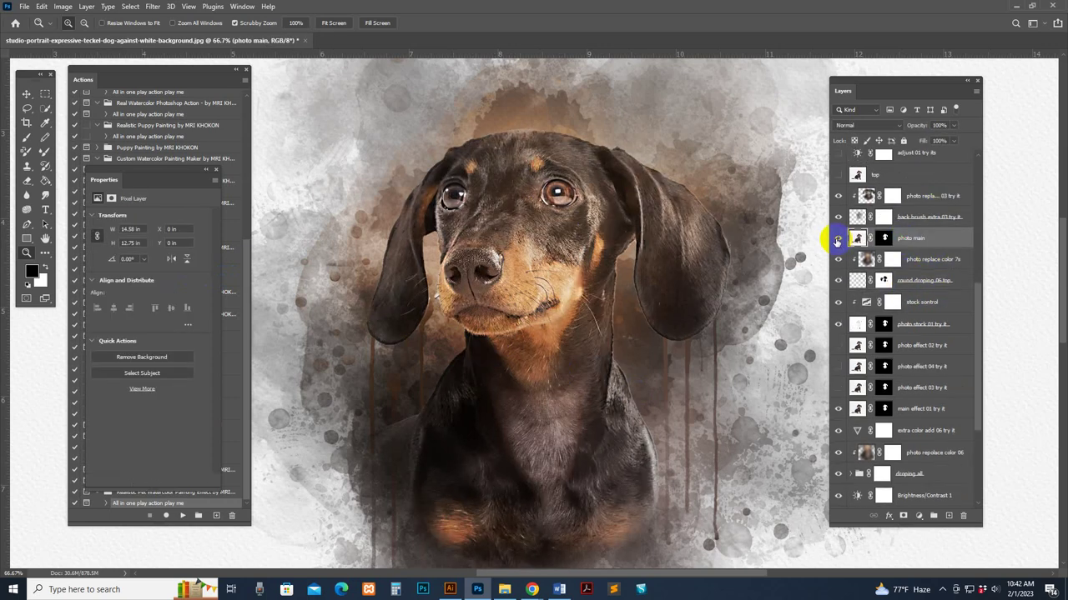
pyautogui.click(882, 239)
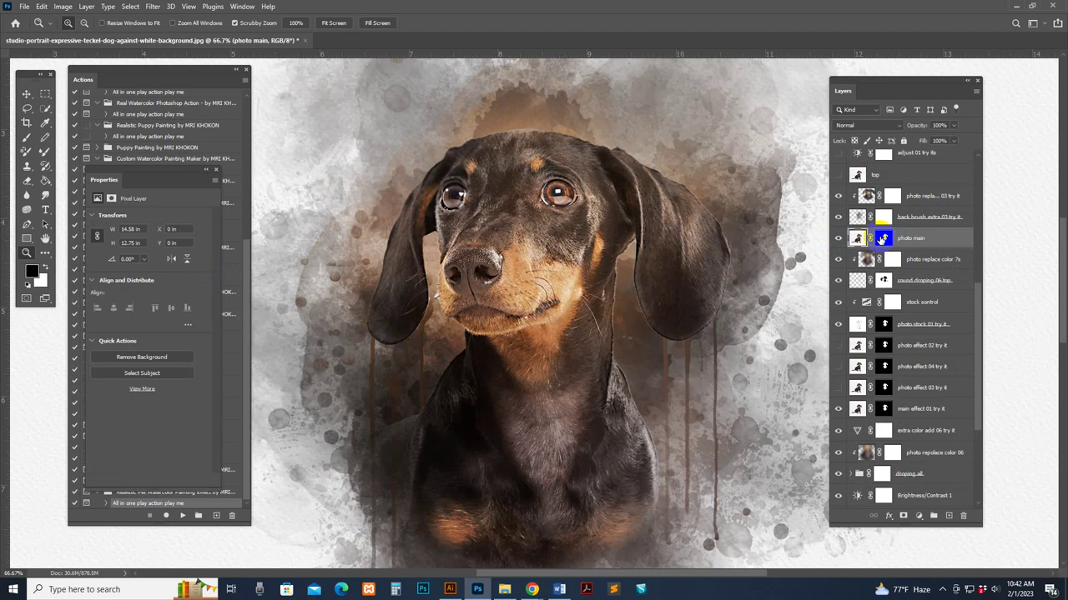
pyautogui.click(27, 138)
pyautogui.moveTo(557, 248)
pyautogui.mouseDown()
pyautogui.moveTo(525, 229)
pyautogui.moveTo(558, 246)
pyautogui.moveTo(609, 200)
pyautogui.moveTo(562, 157)
pyautogui.moveTo(494, 152)
pyautogui.moveTo(514, 213)
pyautogui.moveTo(534, 175)
pyautogui.moveTo(652, 180)
pyautogui.moveTo(688, 283)
pyautogui.moveTo(646, 181)
pyautogui.moveTo(678, 249)
pyautogui.moveTo(553, 255)
pyautogui.moveTo(504, 288)
pyautogui.moveTo(521, 249)
pyautogui.moveTo(489, 222)
pyautogui.moveTo(455, 242)
pyautogui.moveTo(426, 219)
pyautogui.moveTo(404, 221)
pyautogui.moveTo(418, 138)
pyautogui.moveTo(453, 122)
pyautogui.moveTo(375, 211)
pyautogui.moveTo(420, 237)
pyautogui.moveTo(473, 180)
pyautogui.moveTo(471, 155)
pyautogui.moveTo(478, 191)
pyautogui.moveTo(517, 219)
pyautogui.moveTo(558, 235)
pyautogui.moveTo(588, 224)
pyautogui.moveTo(575, 282)
pyautogui.mouseUp()
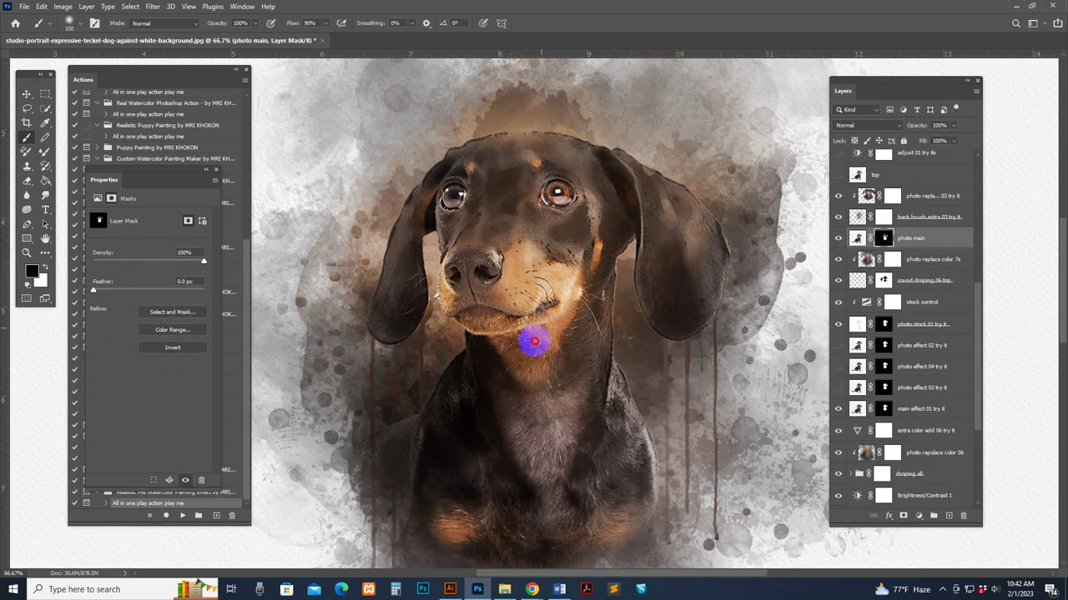
pyautogui.moveTo(564, 357)
pyautogui.mouseDown()
pyautogui.moveTo(552, 428)
pyautogui.moveTo(438, 486)
pyautogui.moveTo(444, 514)
pyautogui.moveTo(558, 477)
pyautogui.moveTo(644, 492)
pyautogui.moveTo(600, 452)
pyautogui.moveTo(604, 470)
pyautogui.moveTo(595, 362)
pyautogui.mouseUp()
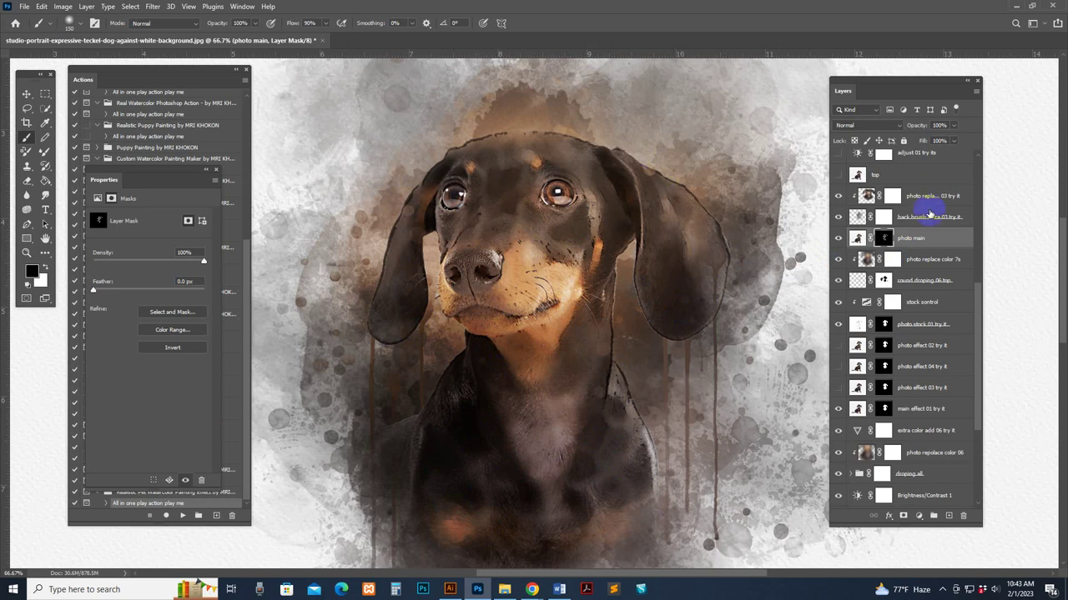
# Select the photo main layer itself and toggle its visibility to compare the restored photo detail, leaving it visible.
pyautogui.click(857, 239)
pyautogui.click(837, 238)
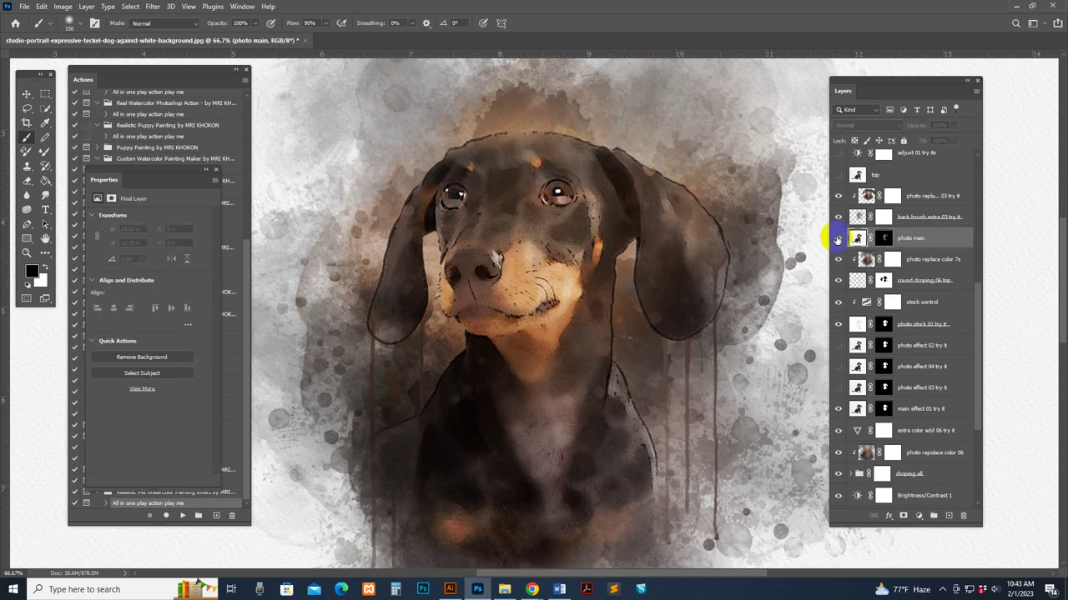
pyautogui.click(838, 238)
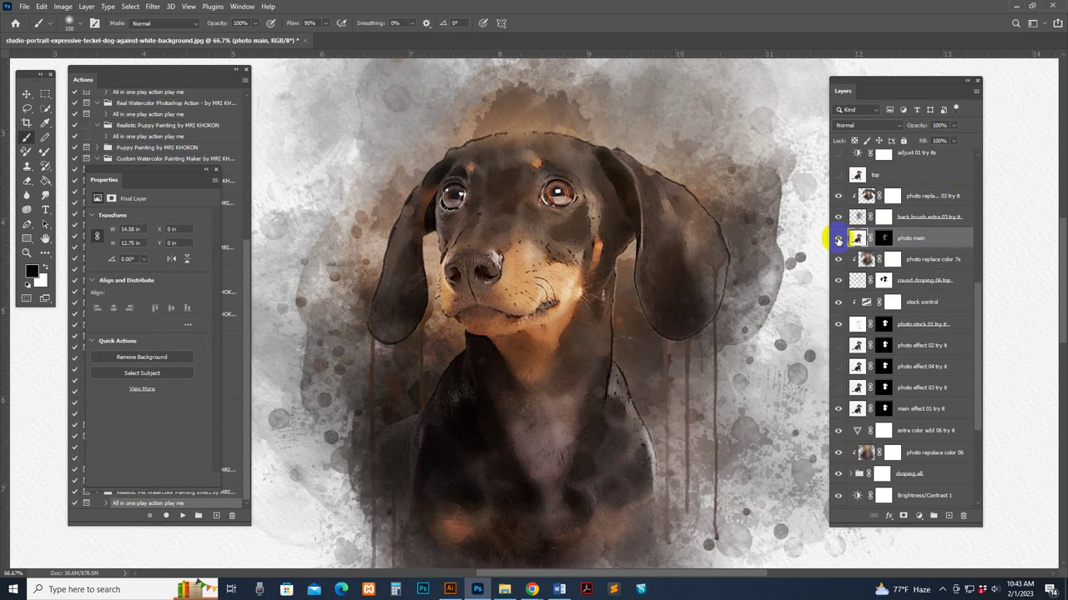
# Preview the adjust 01 try its layer and hide it again, and make the color 03 try it layer visible.
pyautogui.scroll(1, 882, 242)
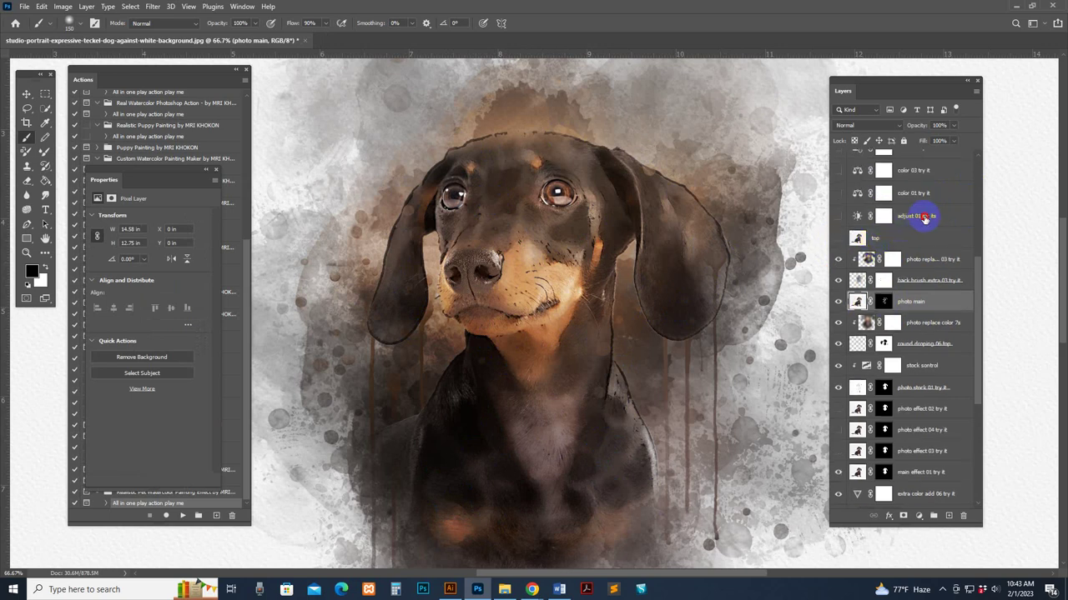
pyautogui.click(884, 216)
pyautogui.click(839, 217)
pyautogui.click(839, 216)
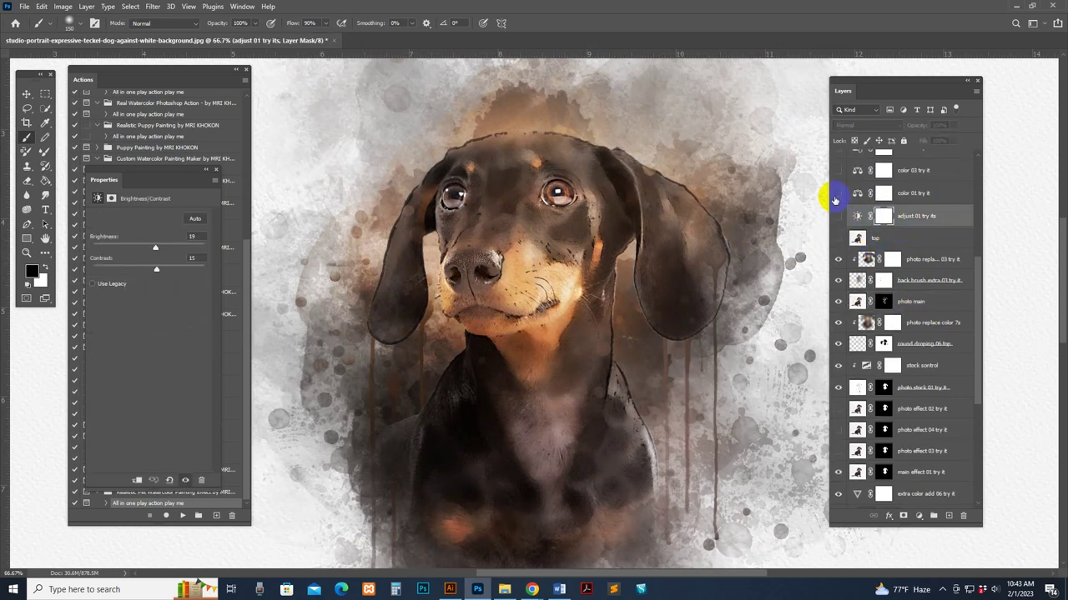
pyautogui.click(837, 170)
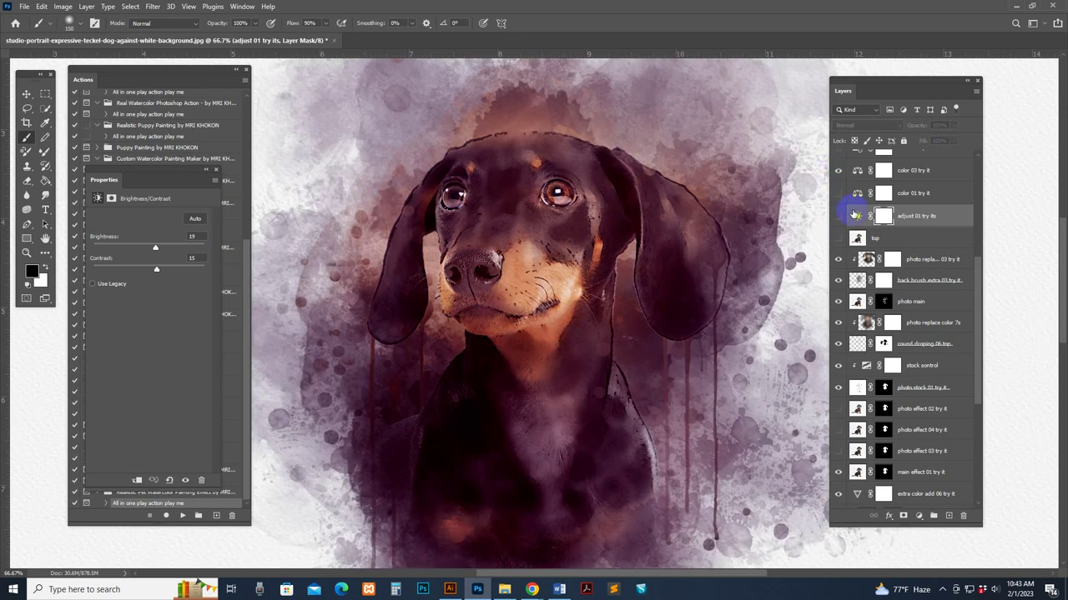
# Hide the color 03 try it layer and preview the color 05 to color 09 try it layers one at a time, hiding each again.
pyautogui.scroll(1, 848, 267)
pyautogui.click(839, 256)
pyautogui.click(837, 234)
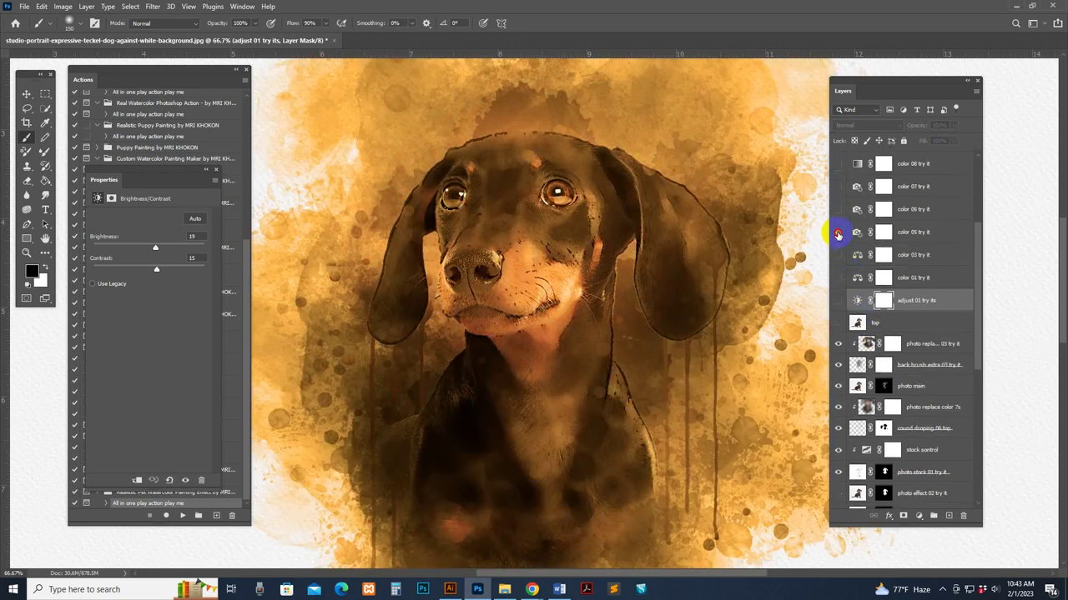
pyautogui.click(837, 209)
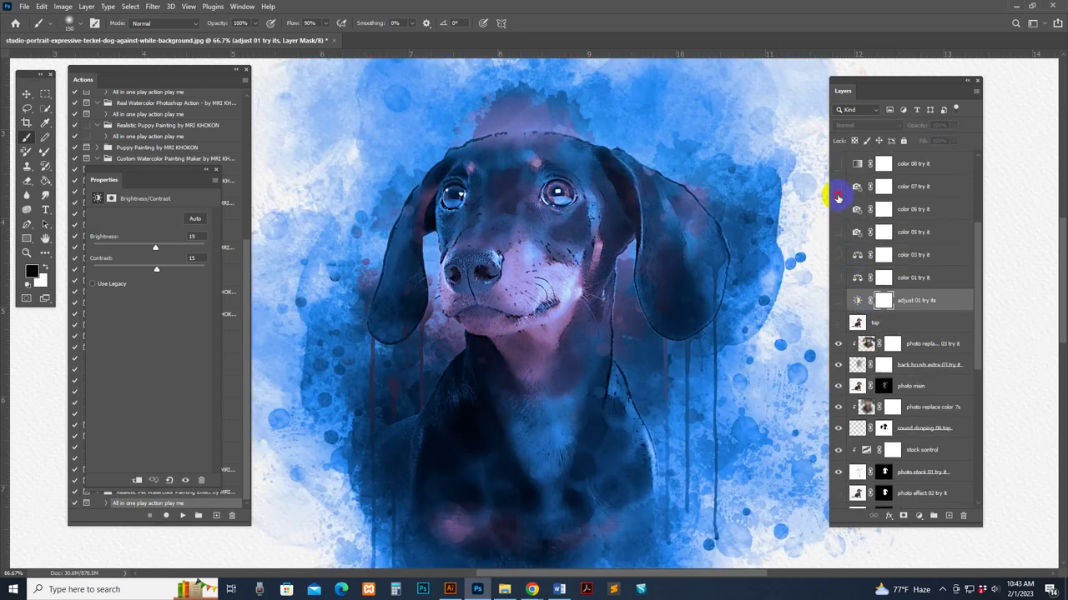
pyautogui.click(837, 186)
pyautogui.click(837, 163)
pyautogui.scroll(1, 856, 254)
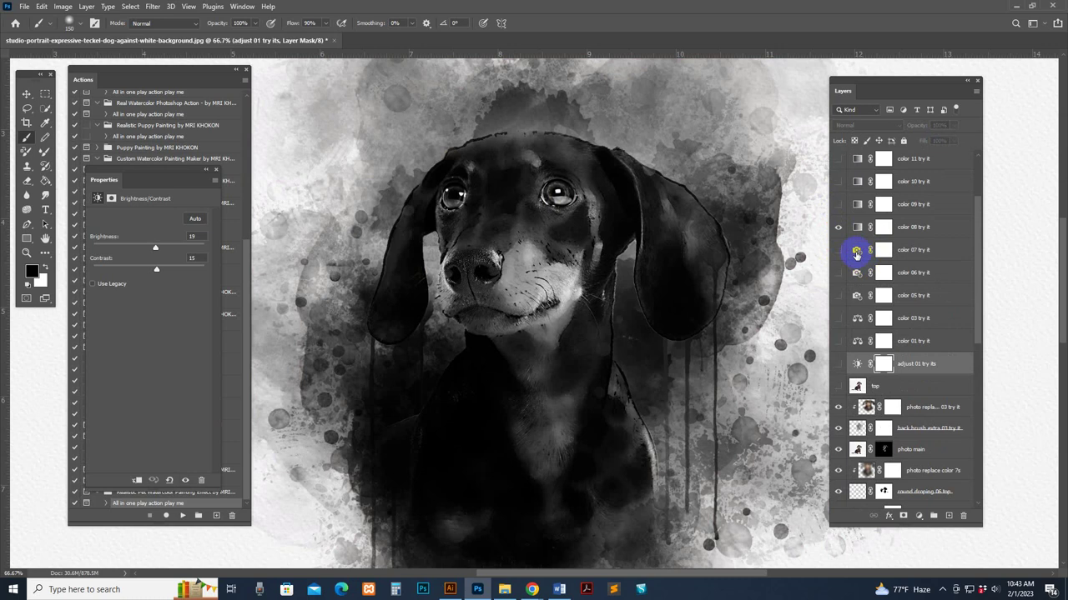
pyautogui.click(840, 227)
pyautogui.click(838, 204)
pyautogui.click(837, 204)
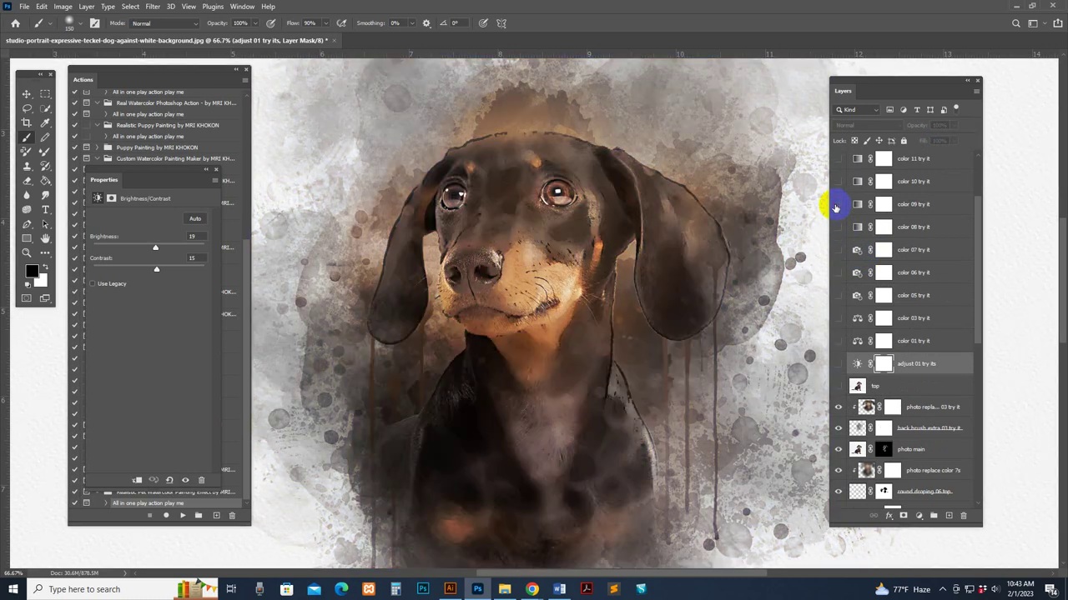
# Preview the color 13 changer try it layer, hide it again, and select the paper 01 try it top layer.
pyautogui.hotkey('ctrl', '-')
pyautogui.scroll(4, 837, 208)
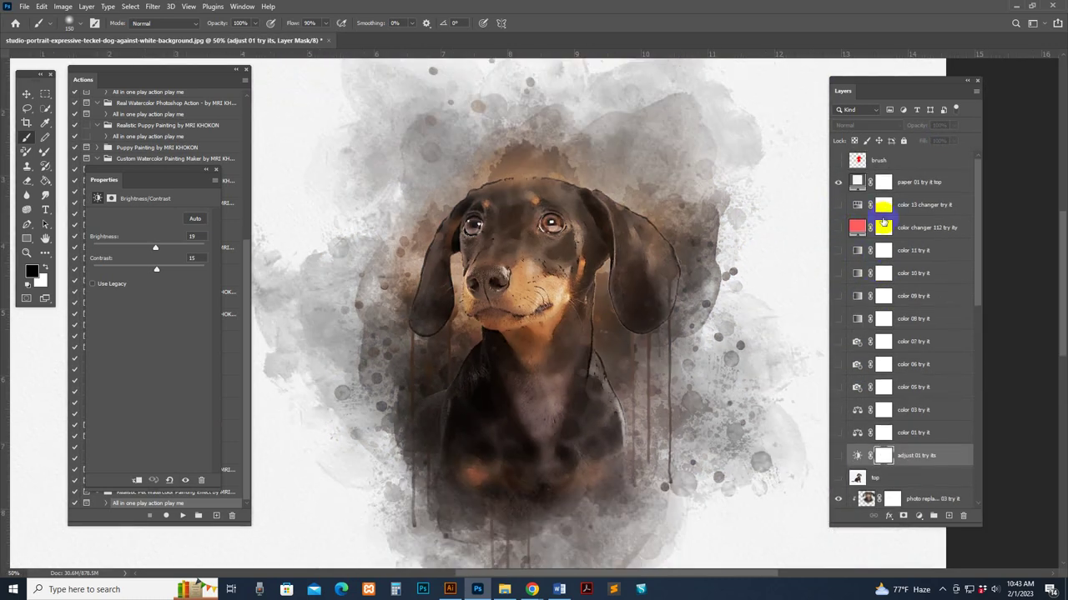
pyautogui.click(849, 208)
pyautogui.click(838, 208)
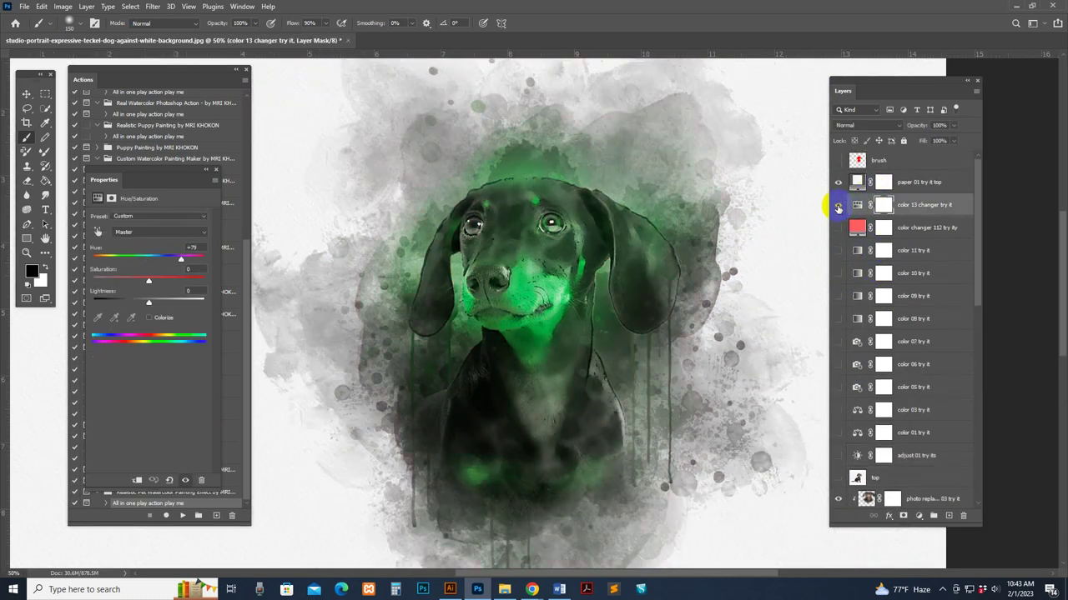
pyautogui.click(837, 208)
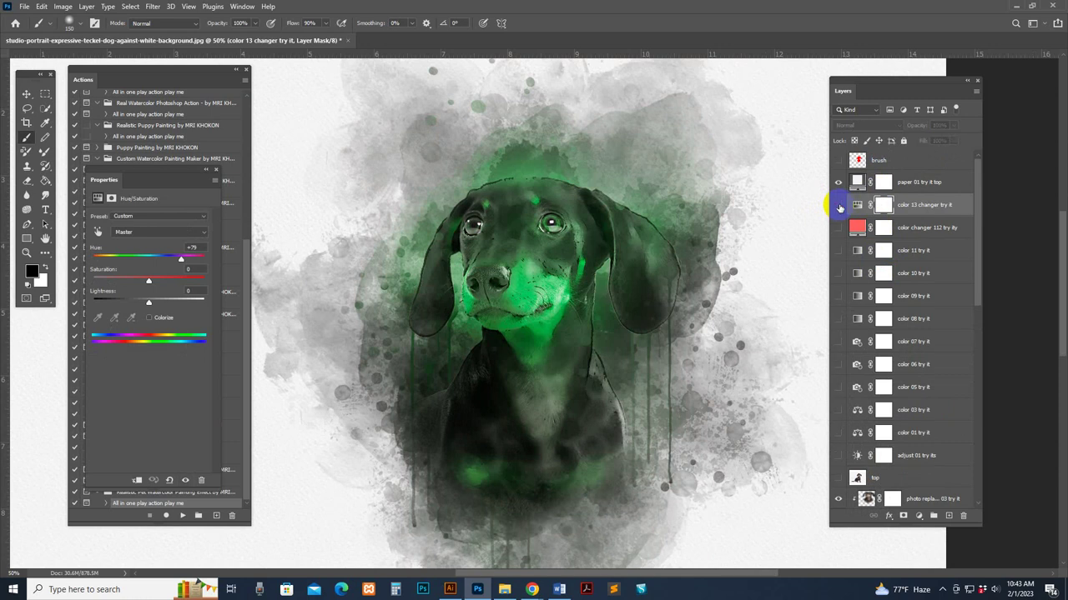
pyautogui.click(924, 186)
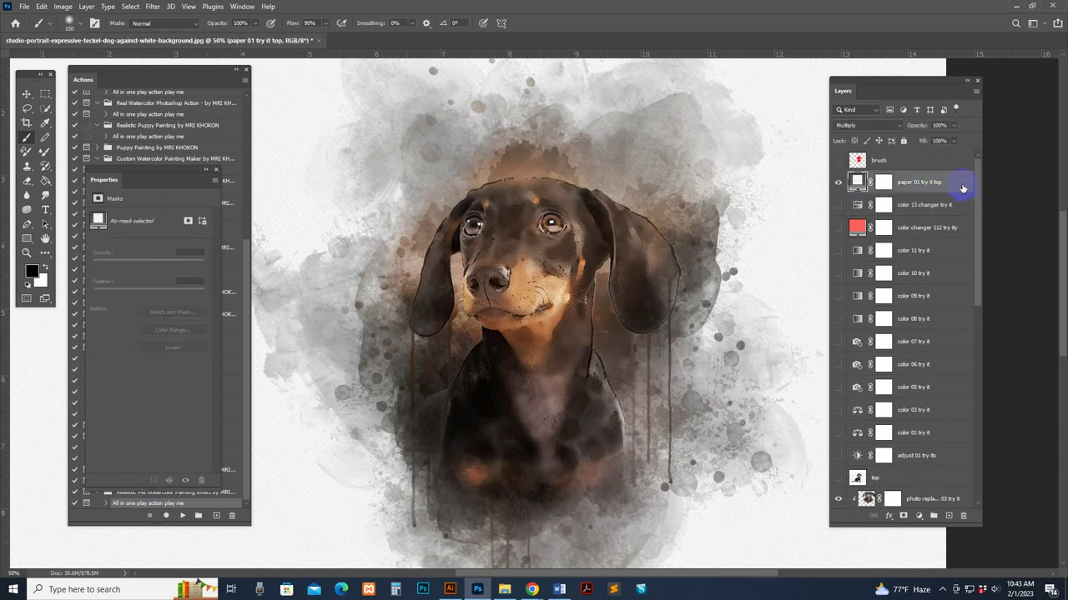
pyautogui.hscroll(3, 751, 303)
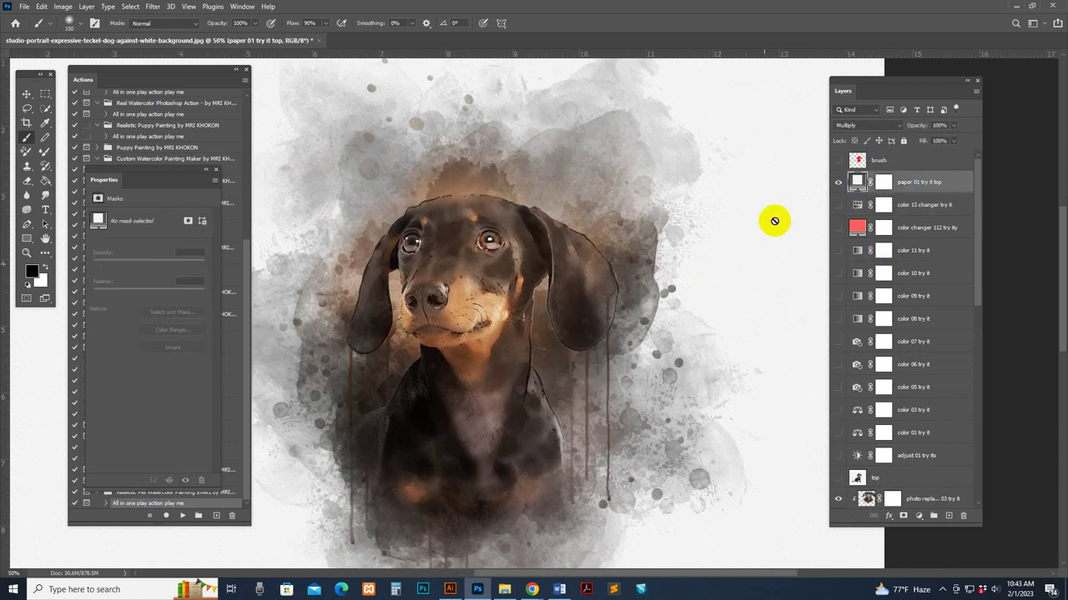
# Try red shades for the Background color 01 fill and return it to white, ffffff.
pyautogui.scroll(-10, 917, 392)
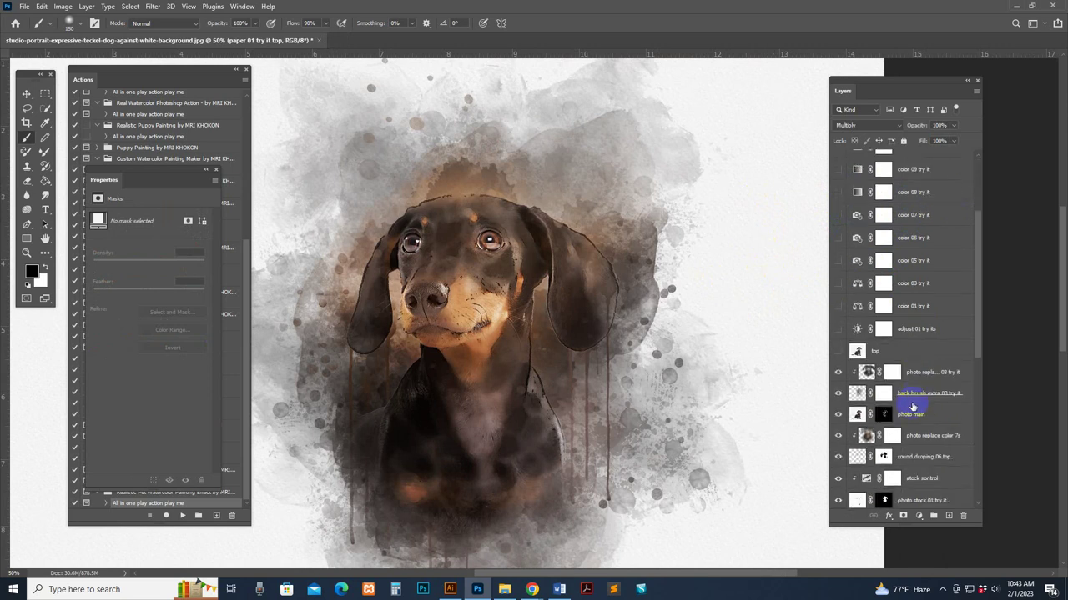
pyautogui.scroll(-1, 903, 406)
pyautogui.click(856, 454)
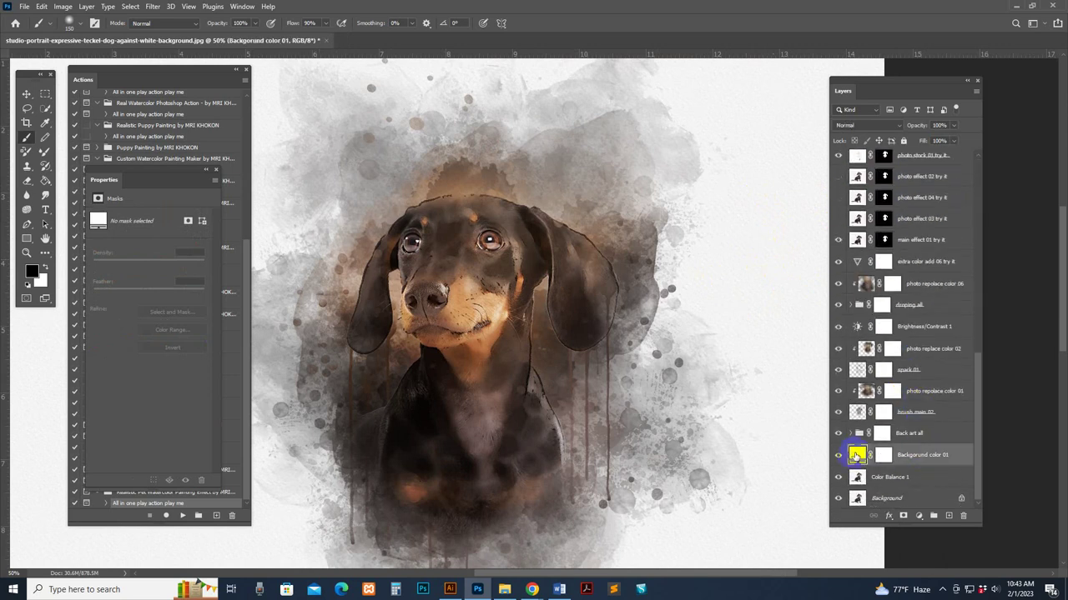
pyautogui.doubleClick(857, 454)
pyautogui.click(855, 311)
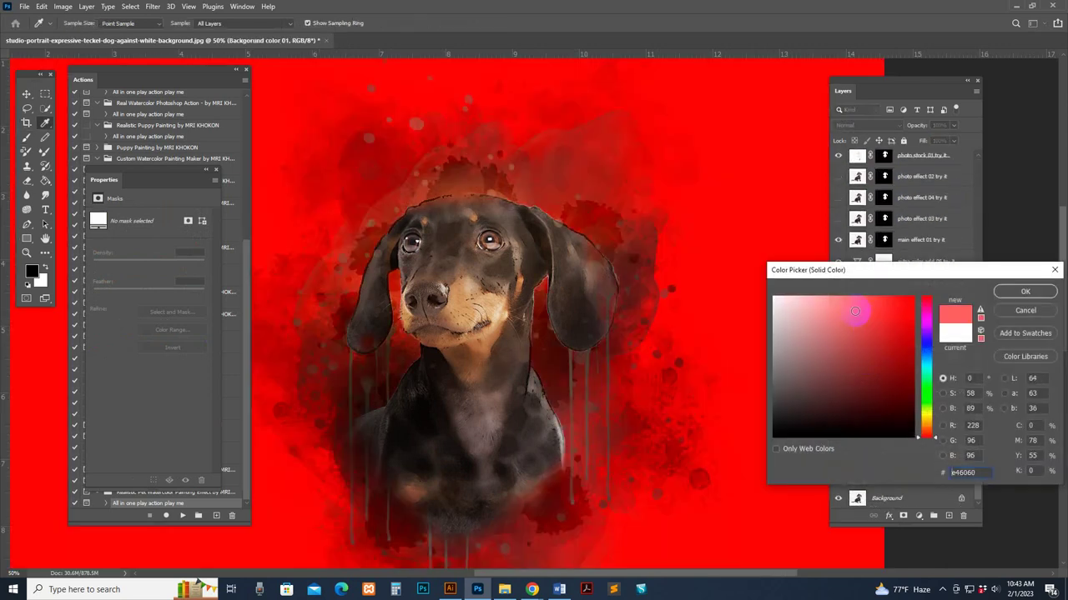
pyautogui.moveTo(830, 330)
pyautogui.mouseDown()
pyautogui.moveTo(722, 269)
pyautogui.moveTo(778, 299)
pyautogui.mouseUp()
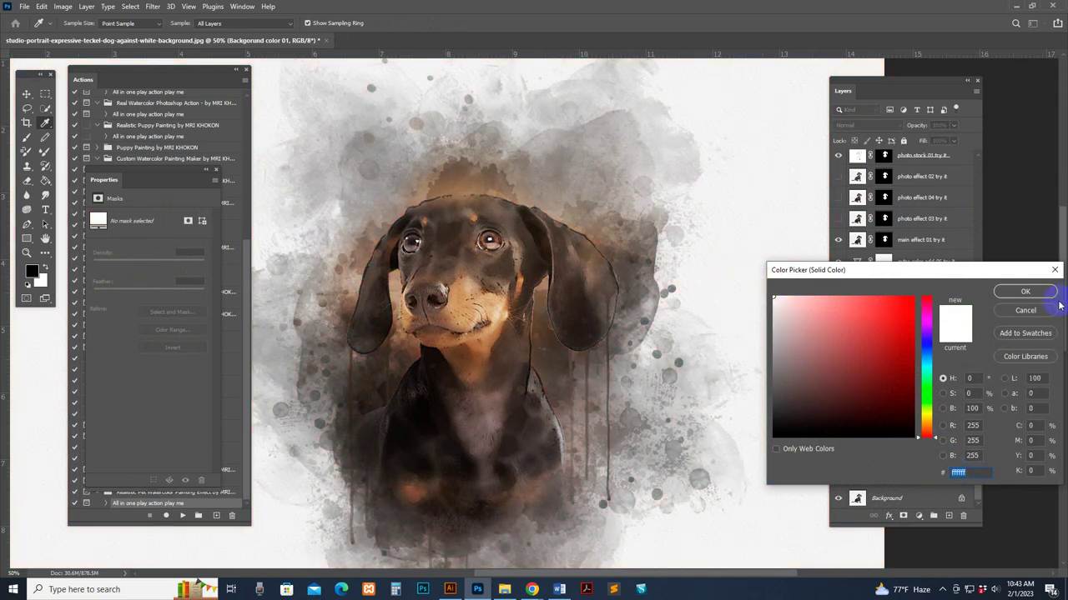
pyautogui.click(1027, 291)
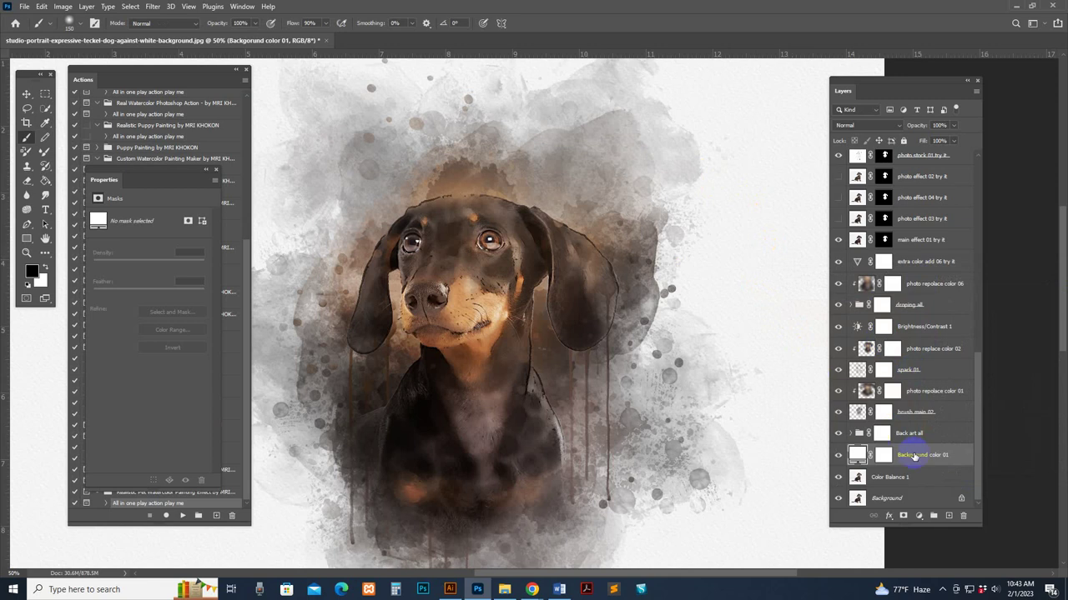
# Hide the paper 01 try it top, Background color 01, Color Balance 1 and Background layers to leave the artwork on transparency.
pyautogui.scroll(10, 859, 264)
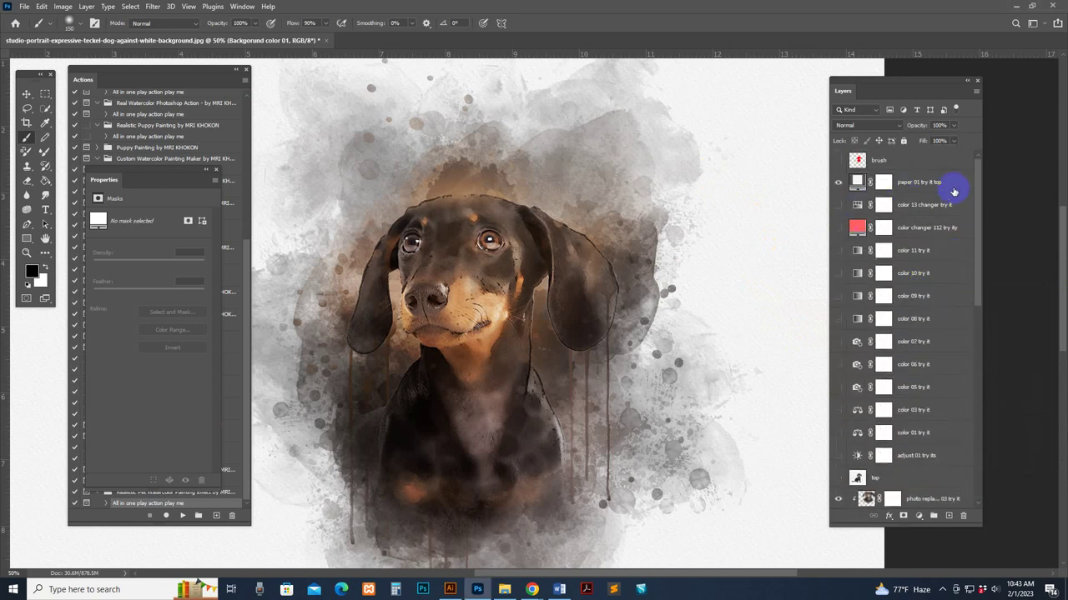
pyautogui.click(951, 185)
pyautogui.click(836, 182)
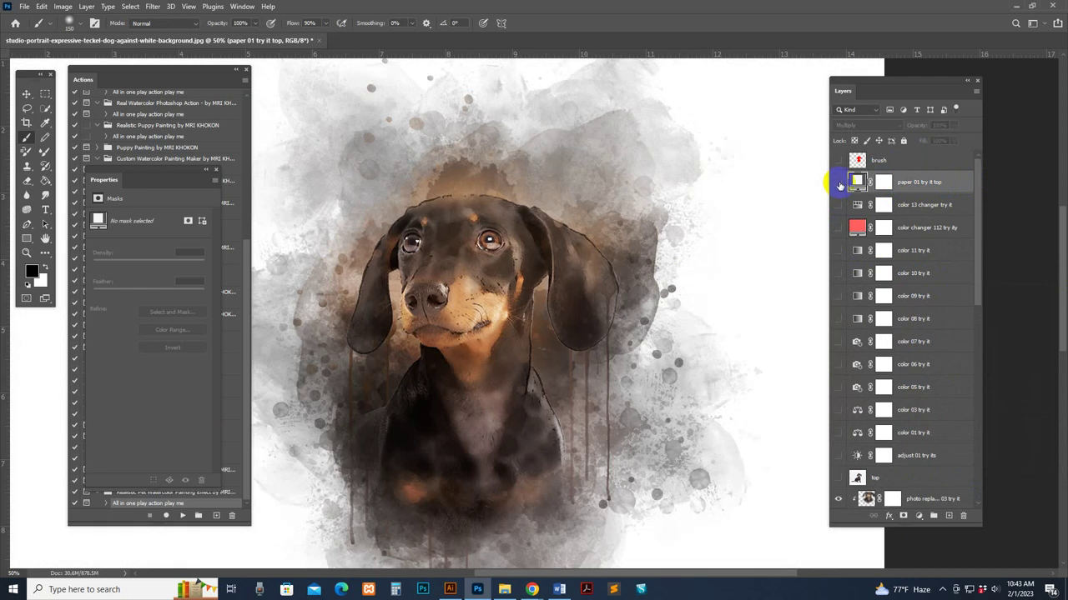
pyautogui.scroll(-10, 909, 382)
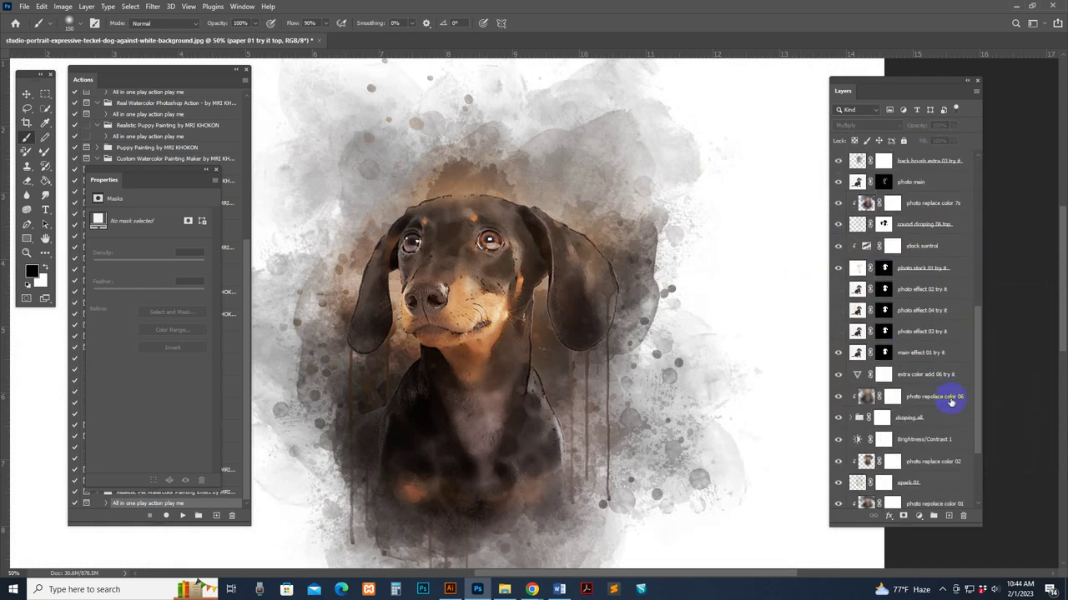
pyautogui.scroll(-3, 936, 405)
pyautogui.click(945, 457)
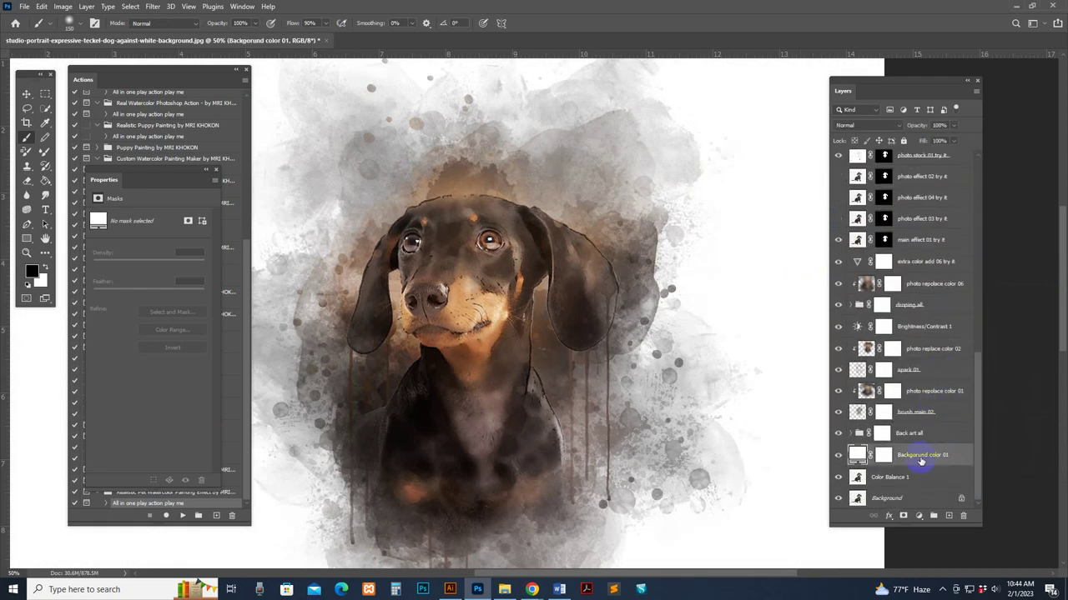
pyautogui.click(837, 457)
pyautogui.click(891, 479)
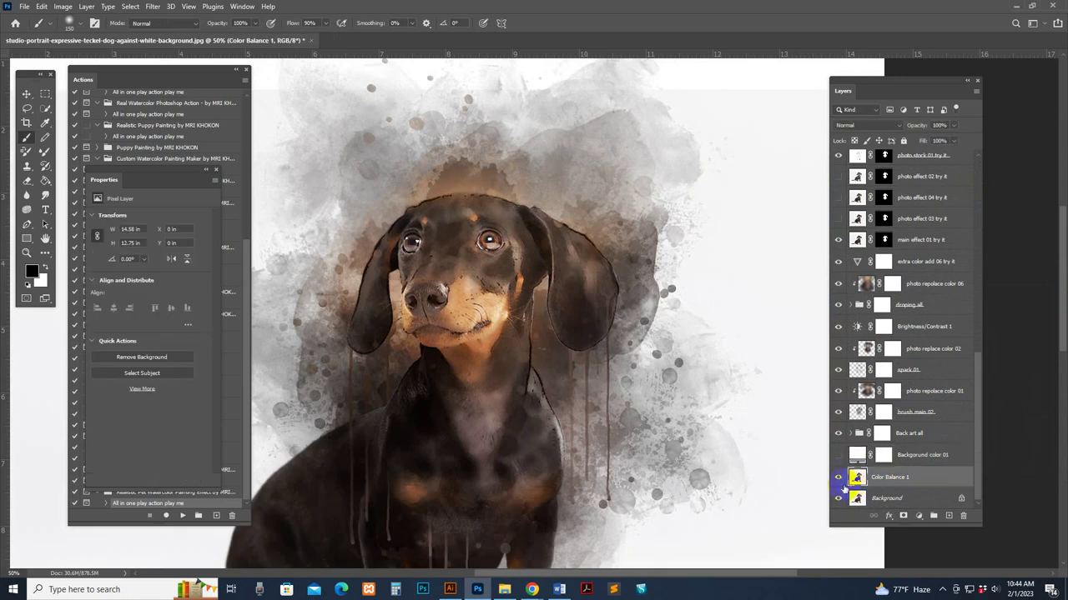
pyautogui.click(889, 502)
pyautogui.click(838, 499)
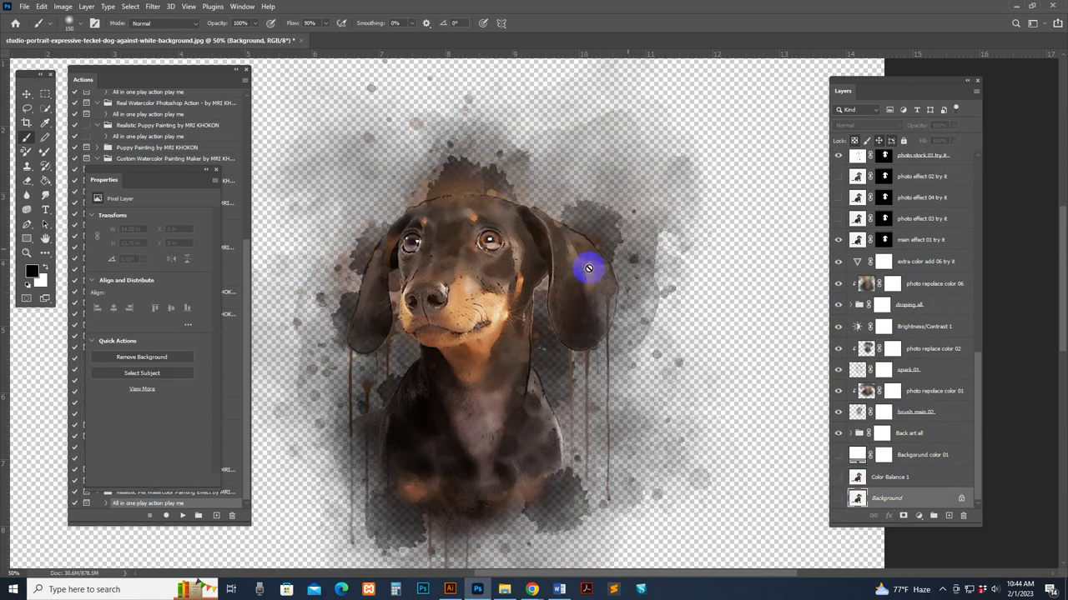
pyautogui.moveTo(630, 292); pyautogui.dragTo(722, 303)
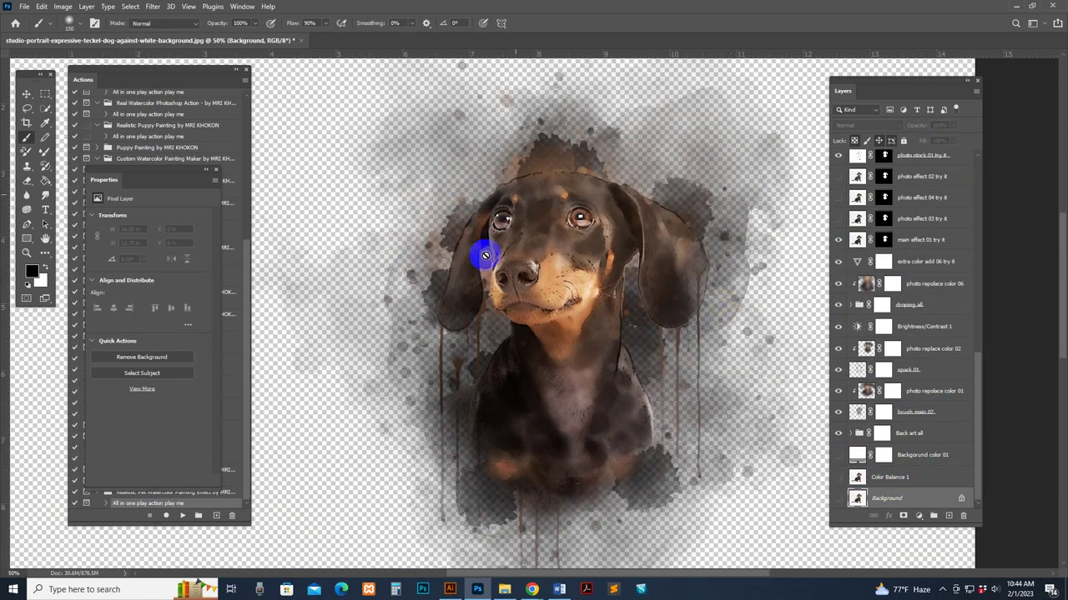
# Look through the file types available for saving the document under a new name, and cancel without saving.
pyautogui.click(26, 10)
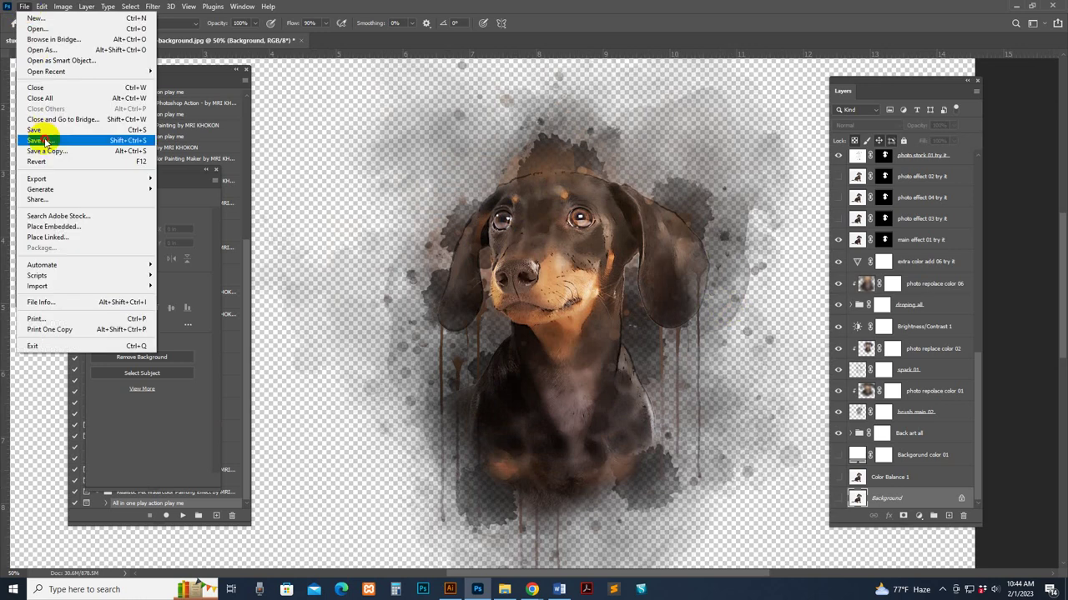
pyautogui.click(41, 138)
pyautogui.click(177, 424)
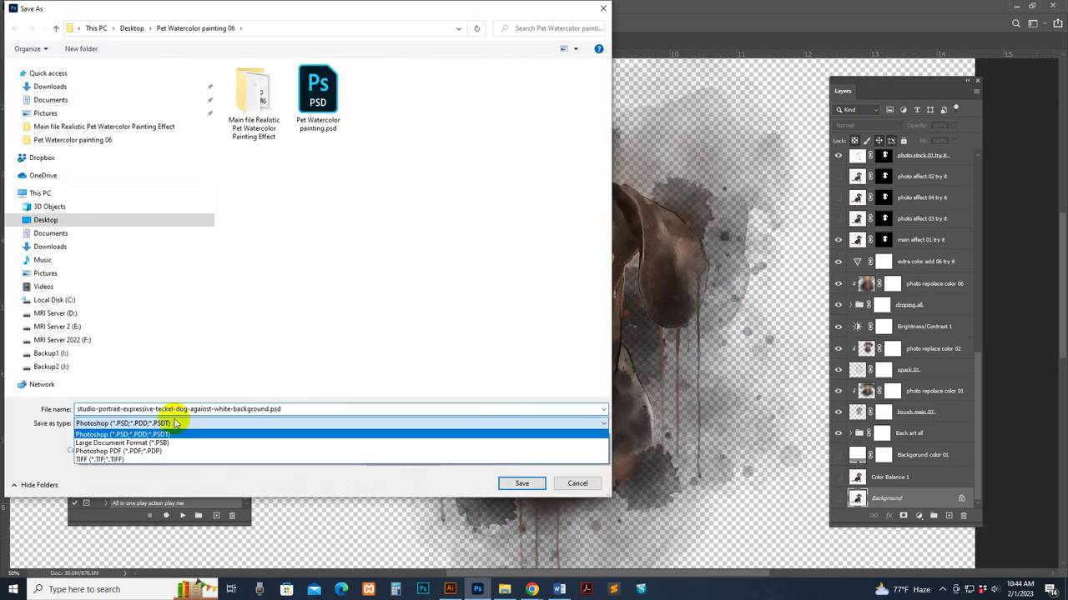
pyautogui.click(545, 365)
pyautogui.click(576, 484)
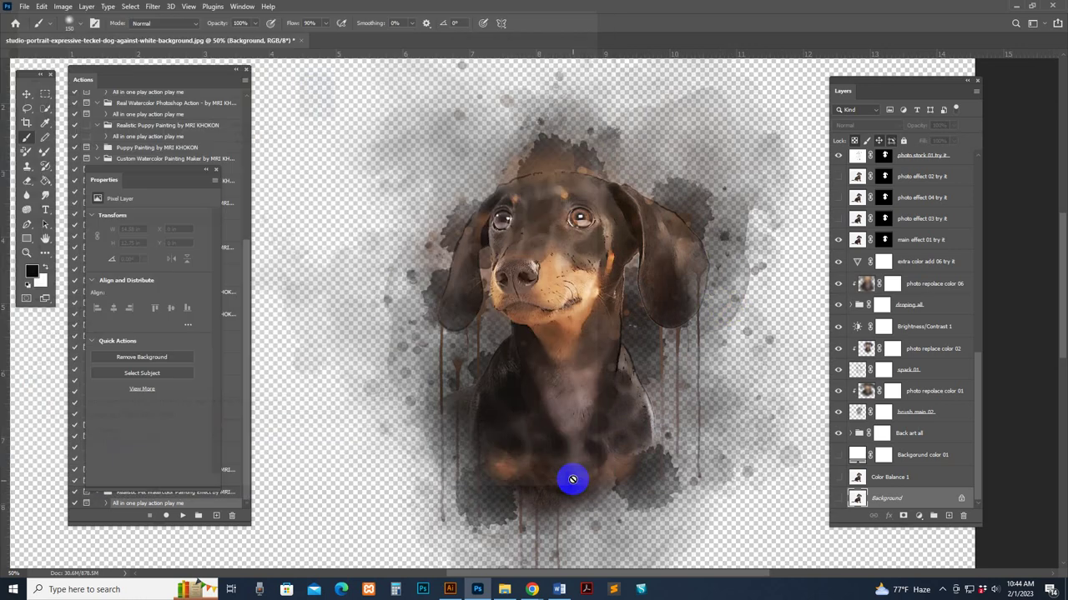
# Look through the image formats offered by Export As for the artwork, and cancel without exporting.
pyautogui.click(25, 7)
pyautogui.moveTo(90, 181)
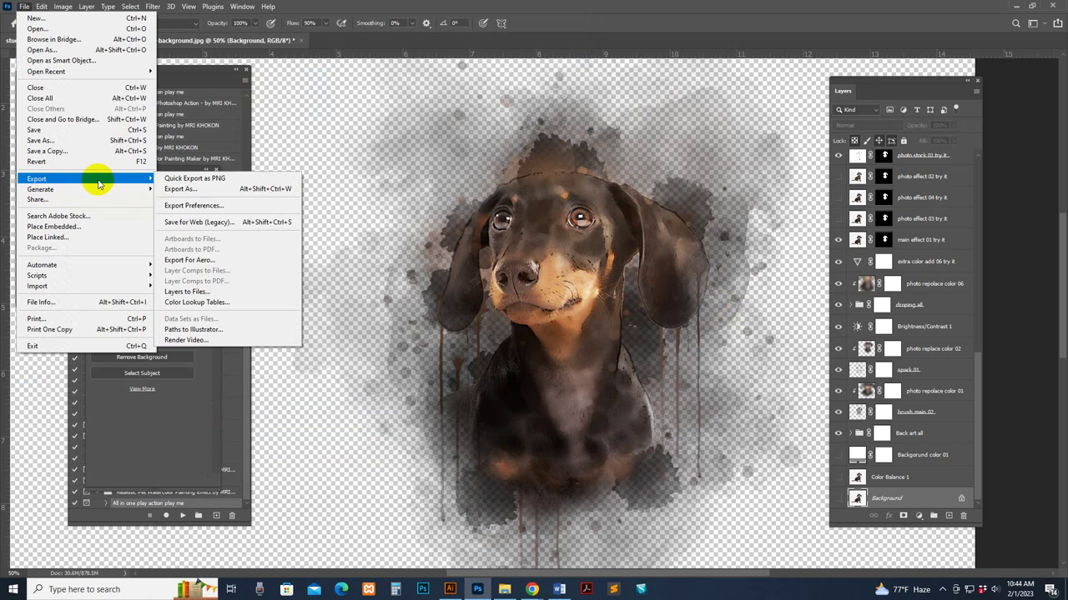
pyautogui.click(245, 190)
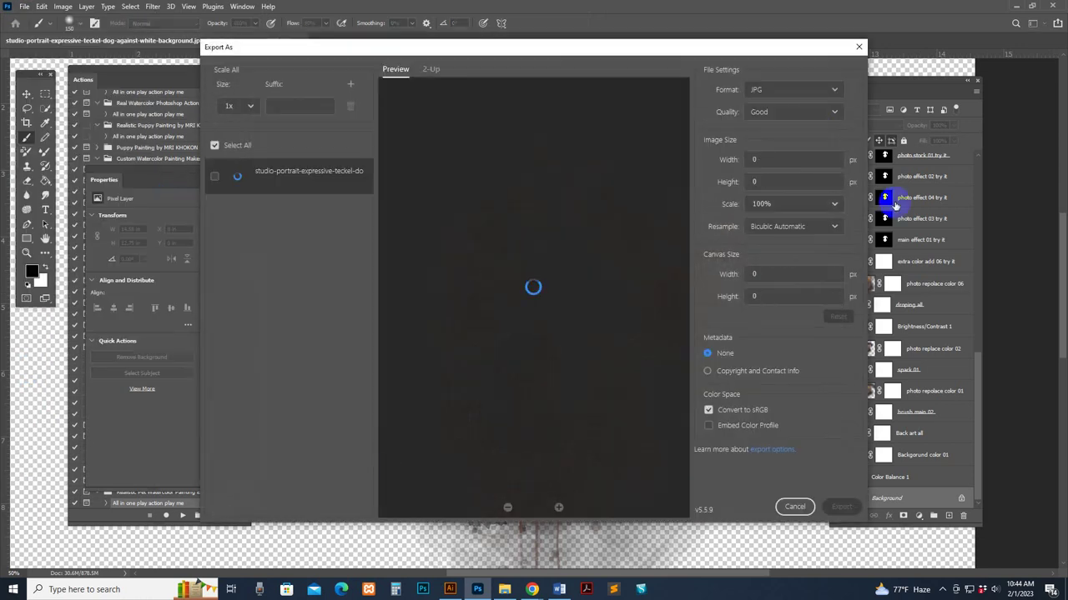
pyautogui.click(775, 89)
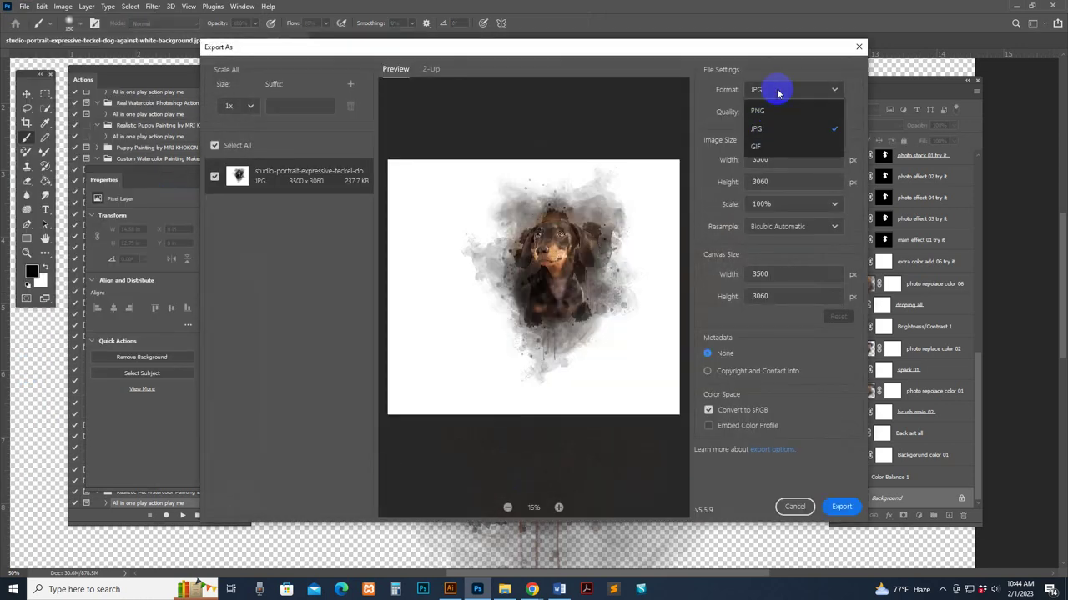
pyautogui.click(842, 513)
pyautogui.click(795, 507)
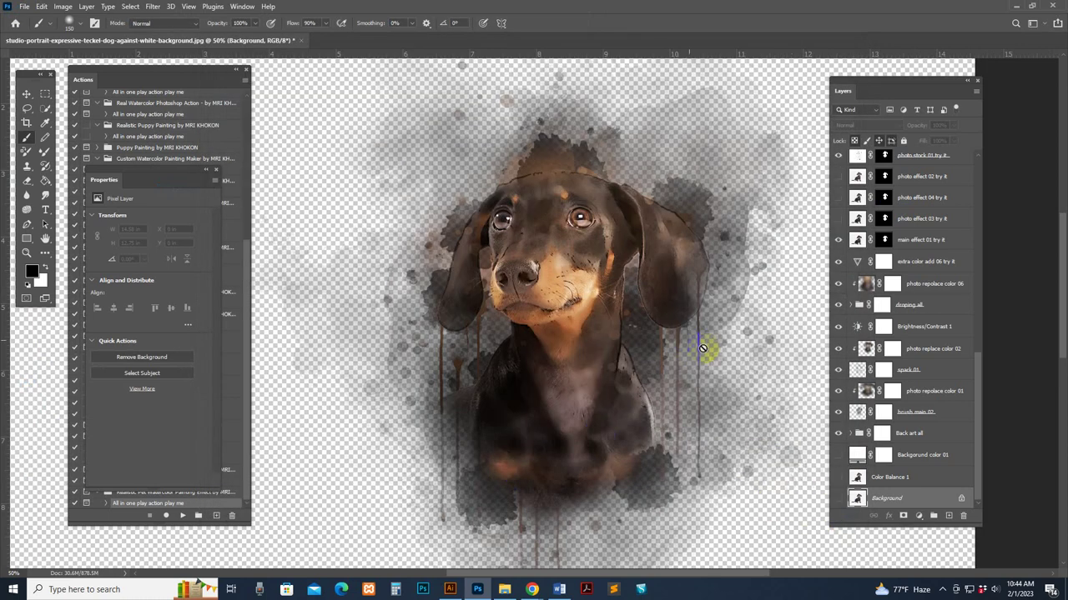
# Make the Background color 01 and paper 01 try it top layers visible again.
pyautogui.click(855, 458)
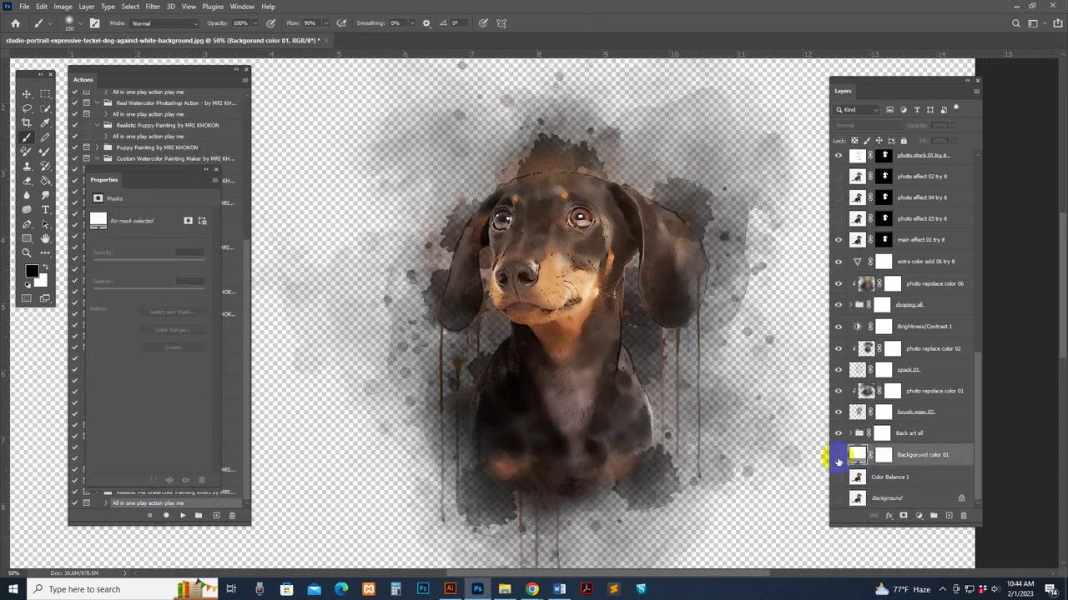
pyautogui.click(838, 457)
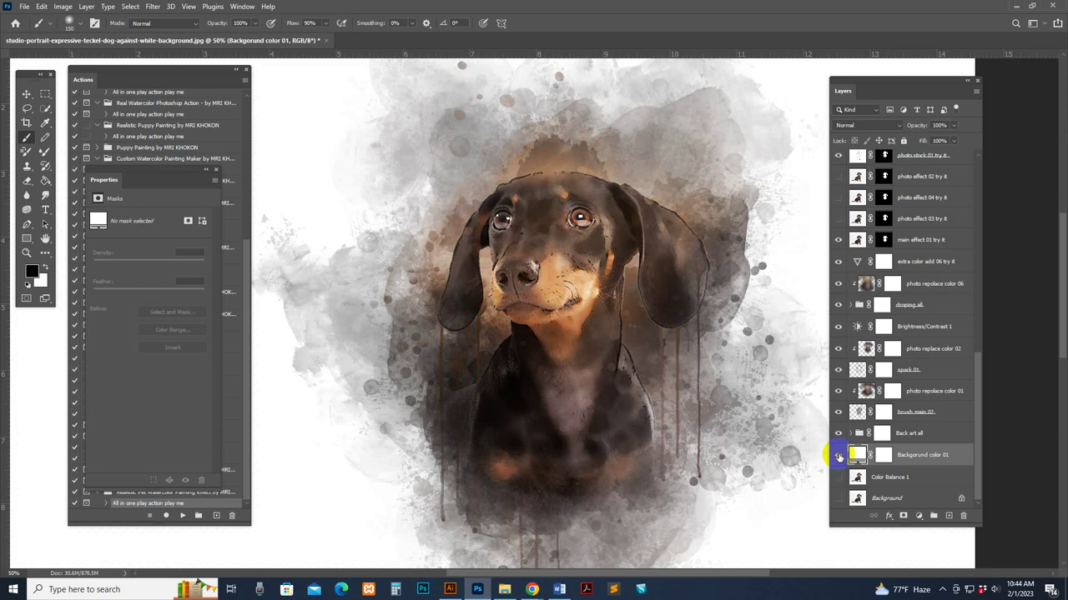
pyautogui.scroll(10, 884, 334)
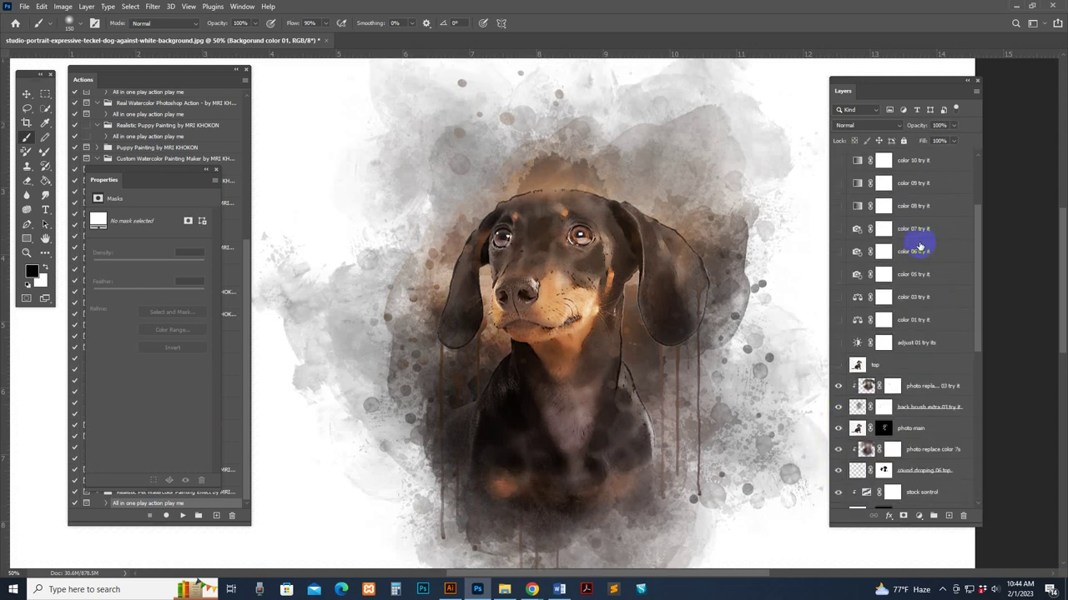
pyautogui.click(854, 185)
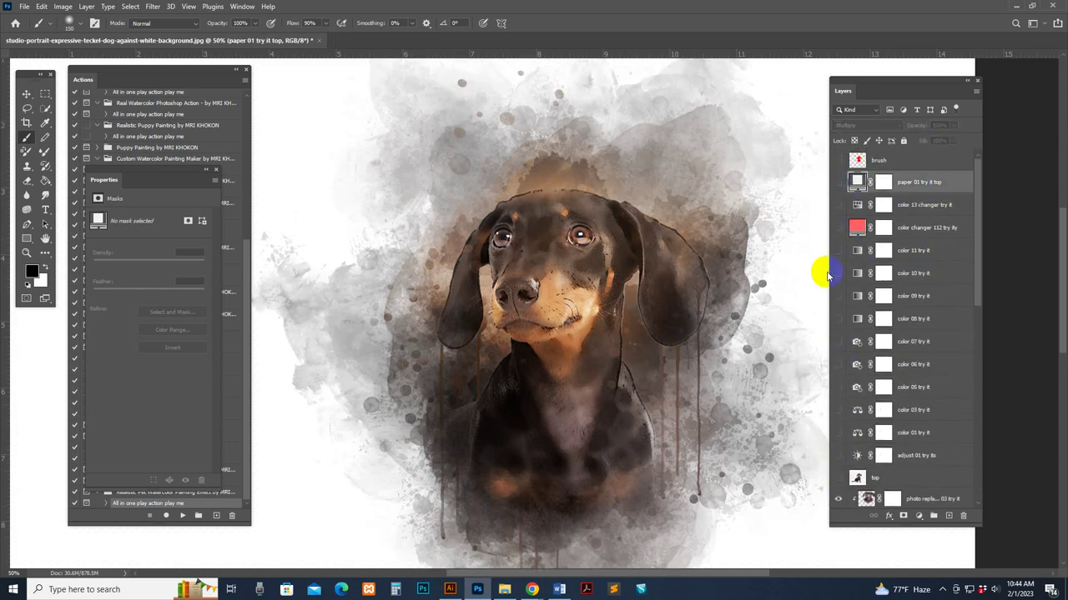
pyautogui.click(839, 184)
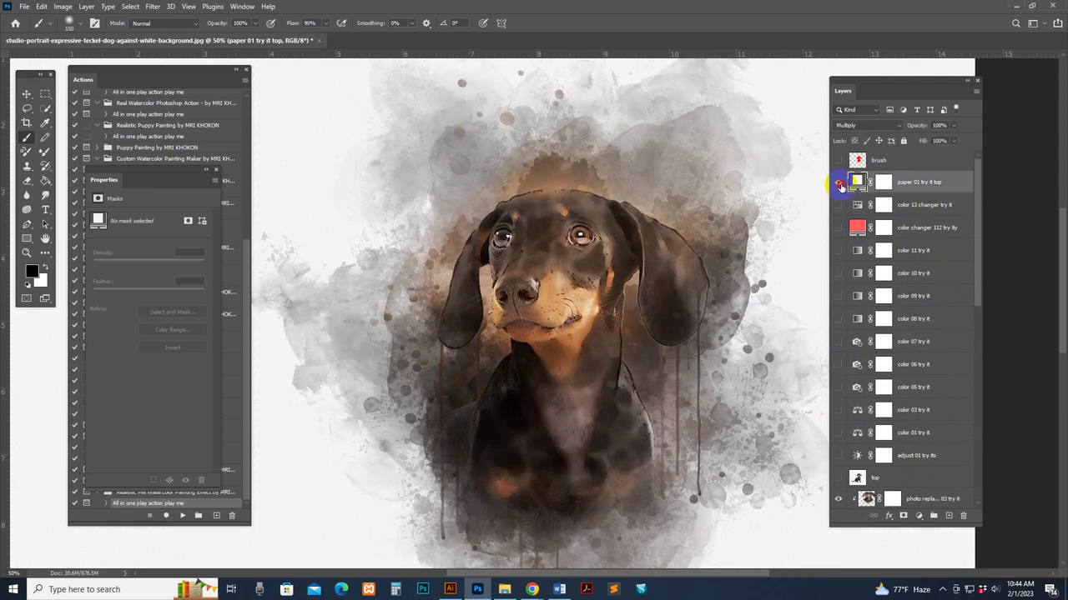
# Close the dachshund document without saving changes and switch to the Pet Watercolor painting 06 folder in File Explorer.
pyautogui.click(317, 41)
pyautogui.click(529, 216)
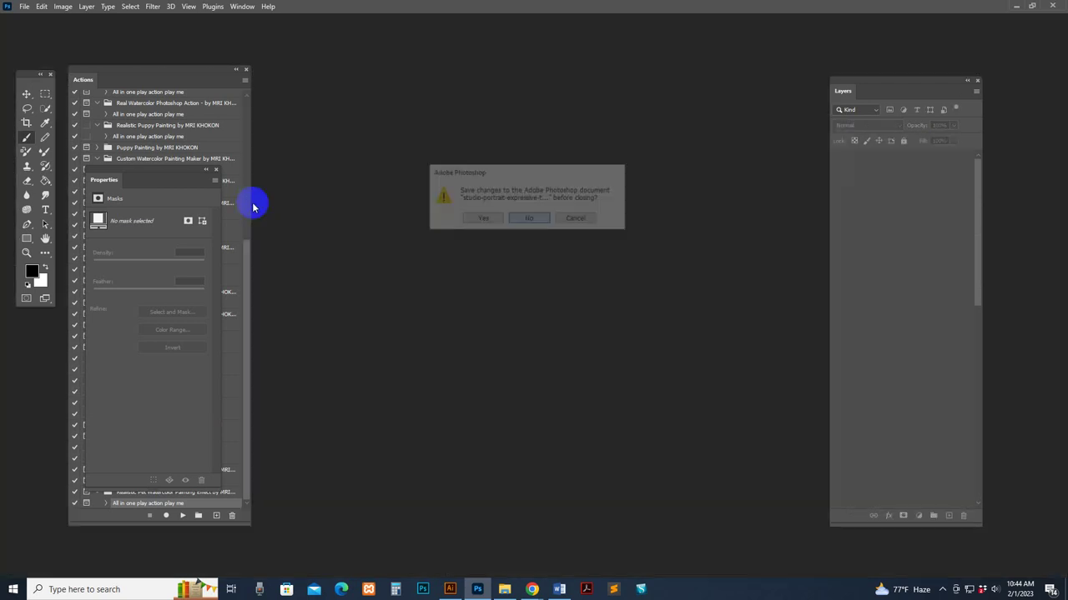
pyautogui.click(506, 518)
pyautogui.click(504, 590)
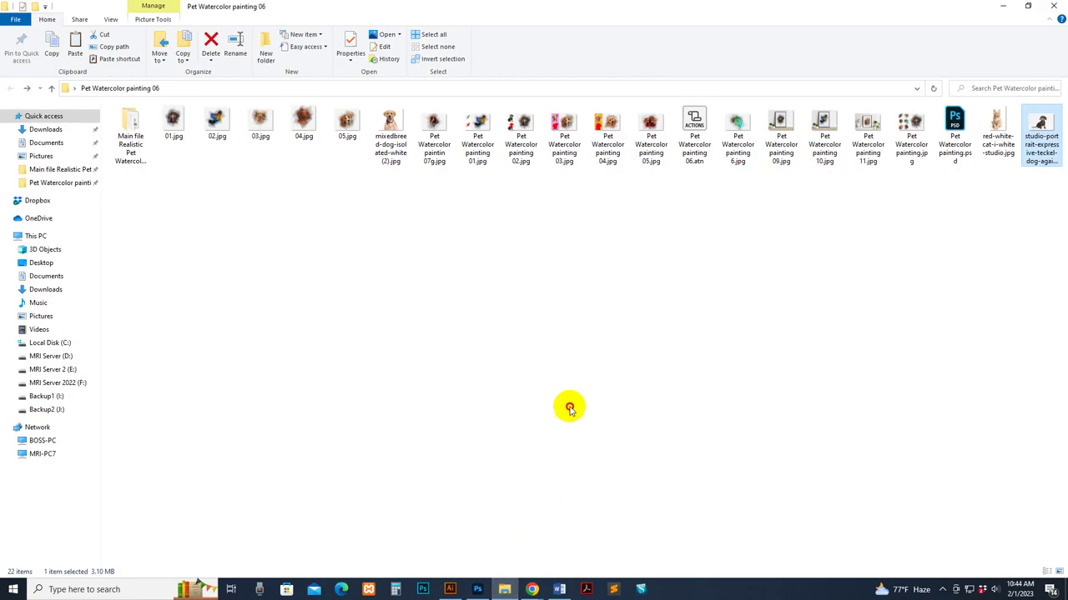
# Open mixedbreed-dog-isolated-white (2).jpg in Photoshop and extend the canvas above the dog's head with the Crop tool.
pyautogui.moveTo(390, 125); pyautogui.dragTo(633, 118)
pyautogui.press('z')
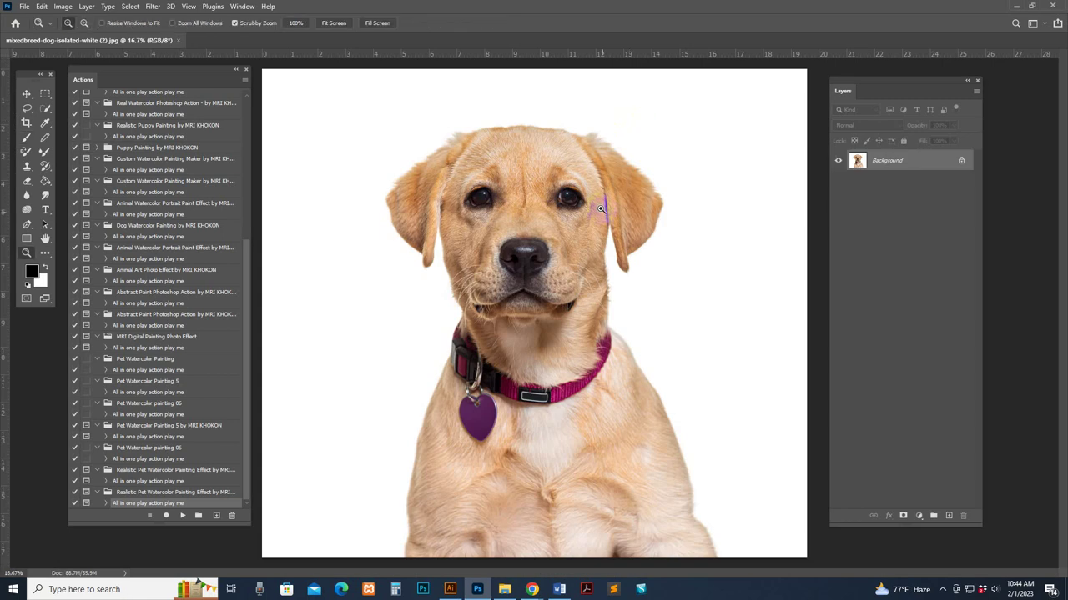
pyautogui.keyDown('alt'); pyautogui.click(604, 202); pyautogui.keyUp('alt')
pyautogui.keyDown('alt'); pyautogui.click(608, 203); pyautogui.keyUp('alt')
pyautogui.click(27, 123)
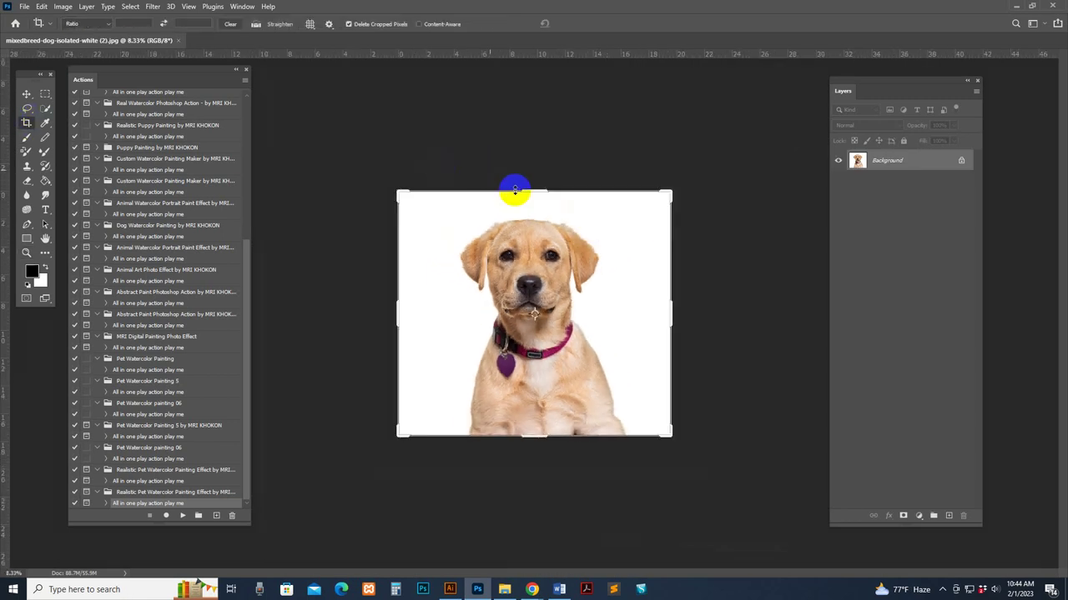
pyautogui.moveTo(543, 181); pyautogui.dragTo(539, 163)
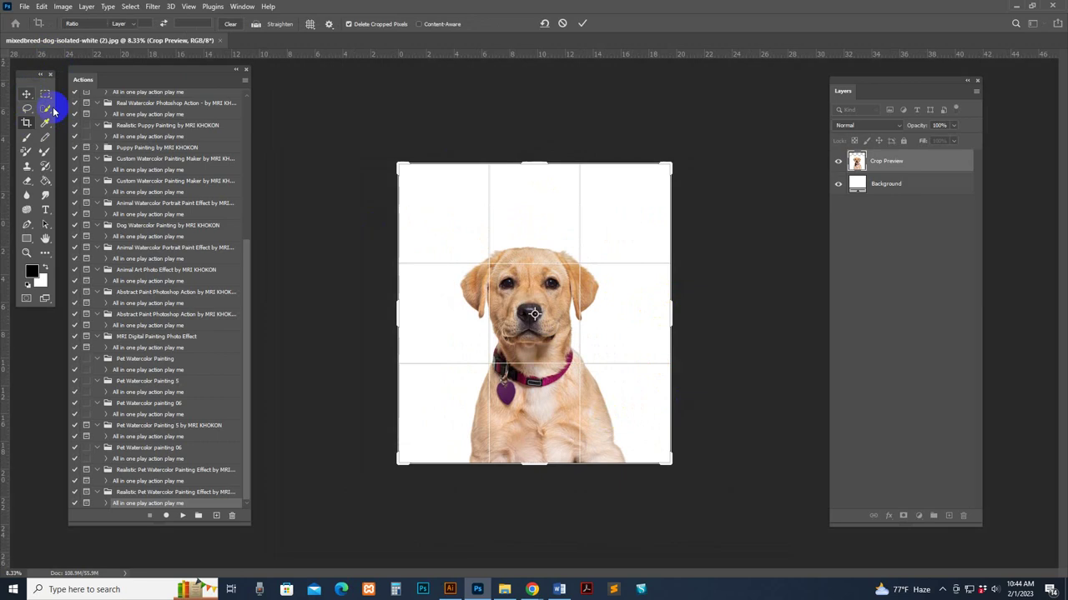
pyautogui.doubleClick(546, 254)
# Convert the Background of the dog photo to a regular layer, keeping the default name, and flatten the image.
pyautogui.press('b')
pyautogui.press('z')
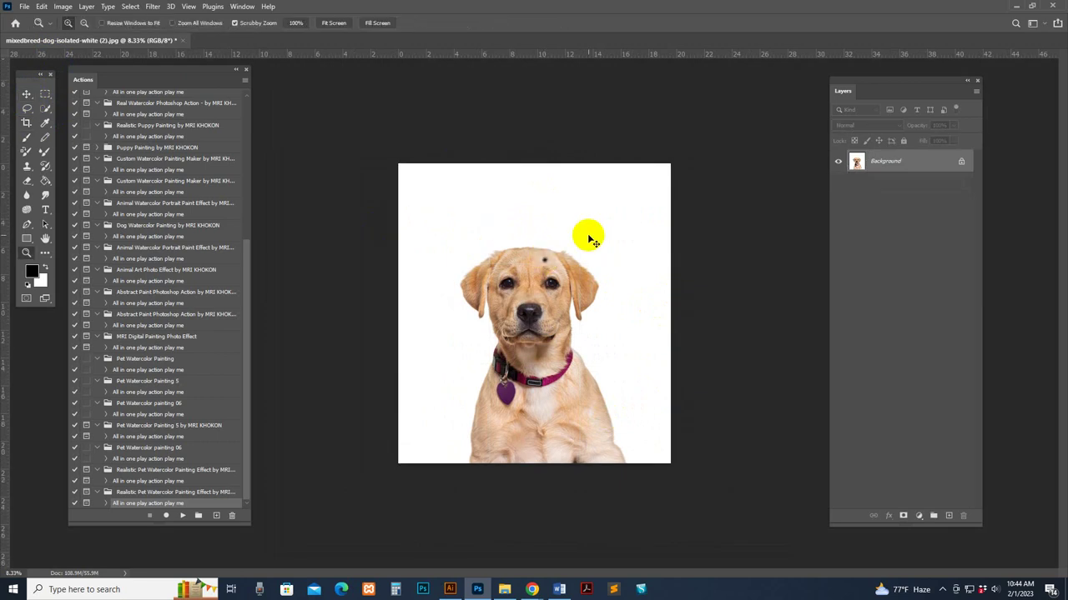
pyautogui.click(550, 283)
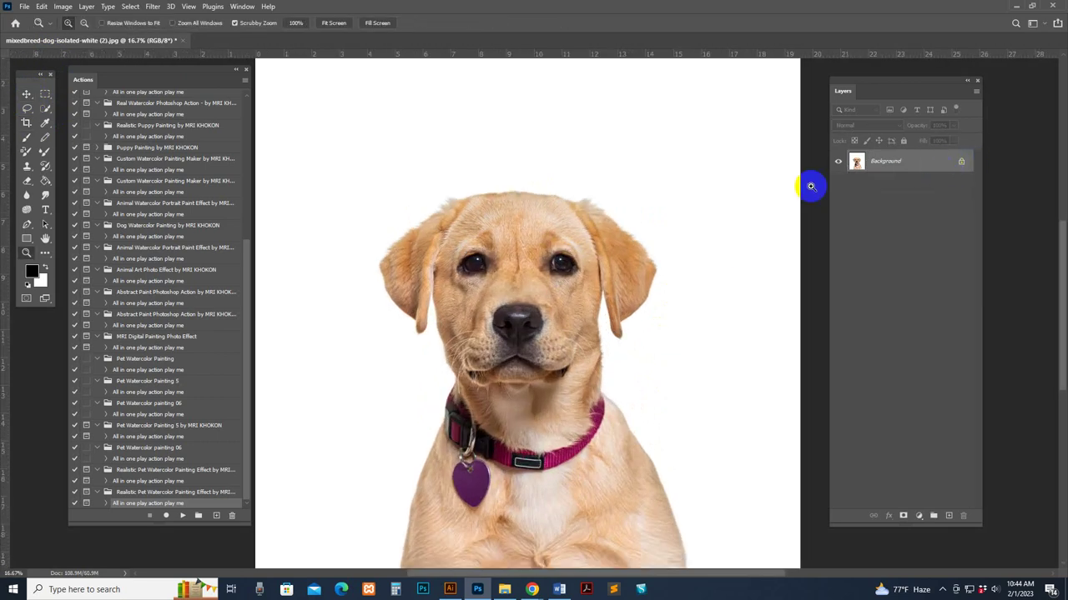
pyautogui.doubleClick(926, 167)
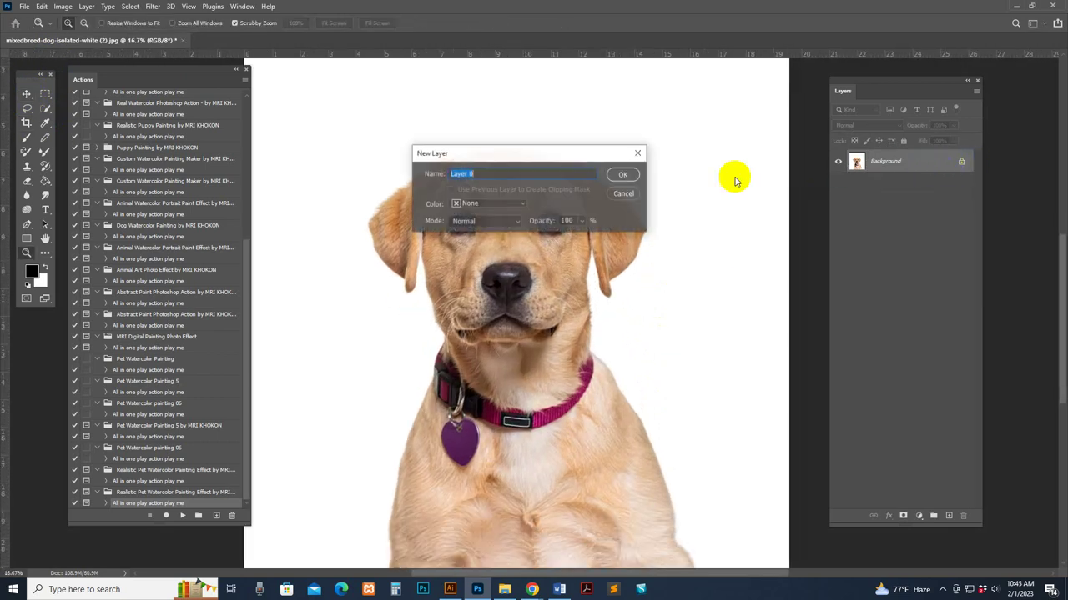
pyautogui.click(625, 174)
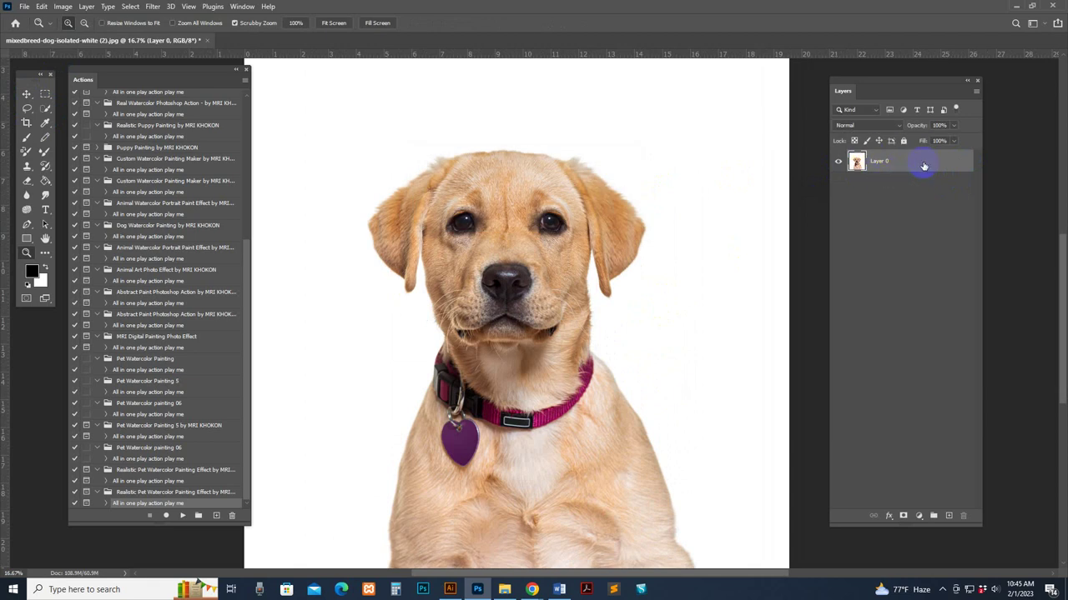
pyautogui.rightClick(924, 165)
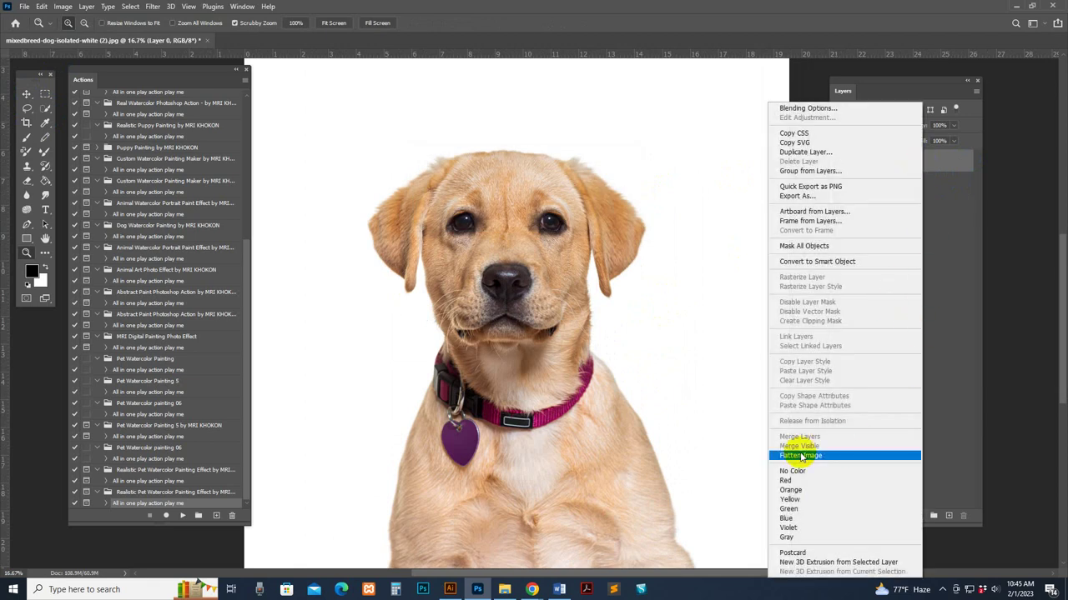
pyautogui.click(801, 456)
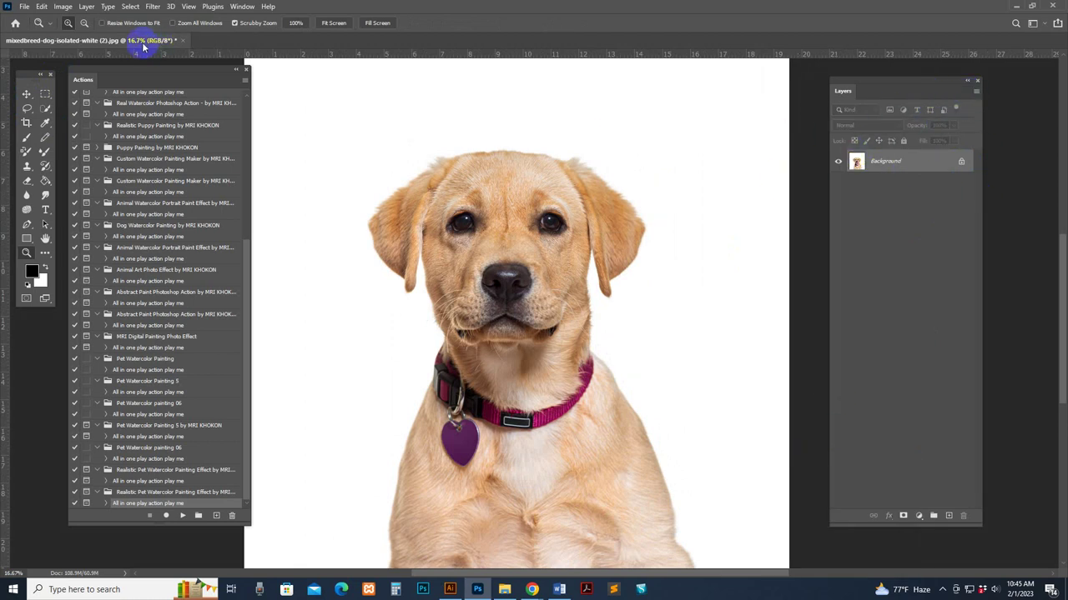
# Set the dog photo's color mode to RGB Color.
pyautogui.click(63, 6)
pyautogui.moveTo(92, 18)
pyautogui.click(193, 60)
pyautogui.click(540, 233)
# Select the dog with Select Subject and add a new layer named brush.
pyautogui.click(44, 111)
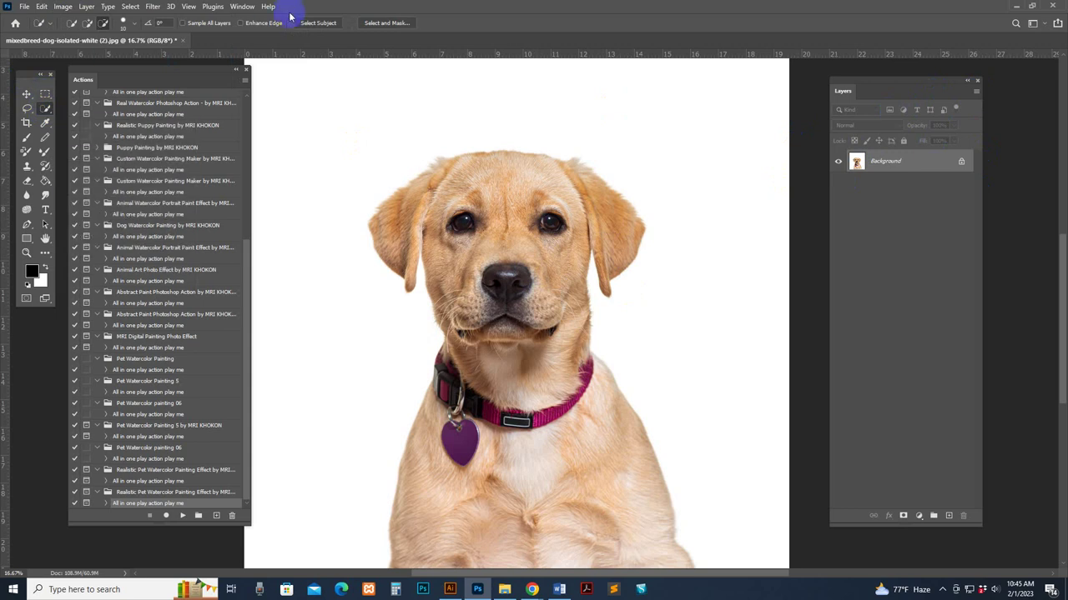
pyautogui.click(319, 24)
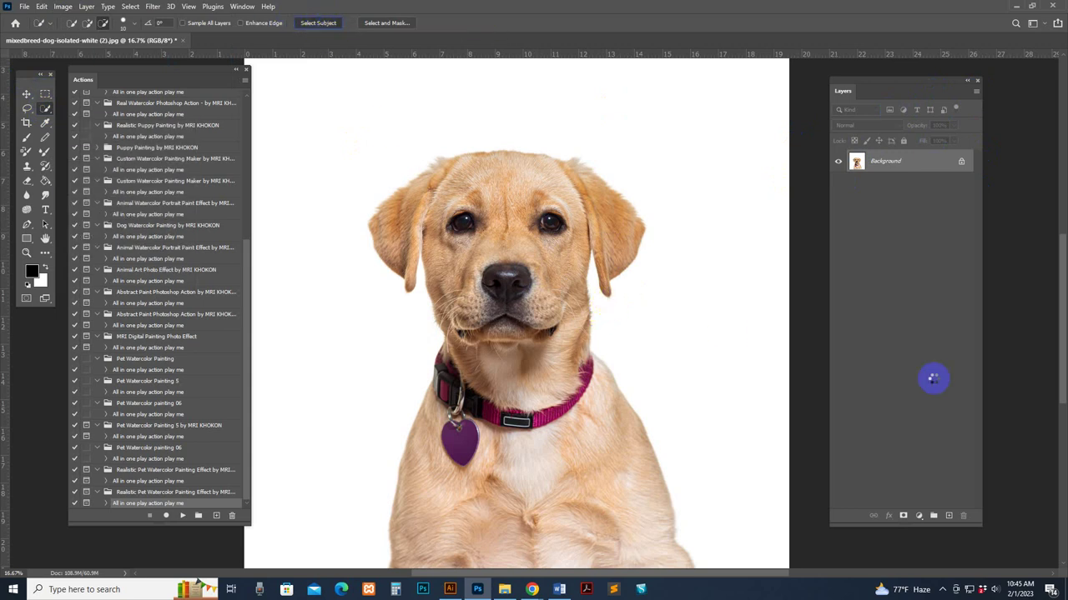
pyautogui.click(946, 515)
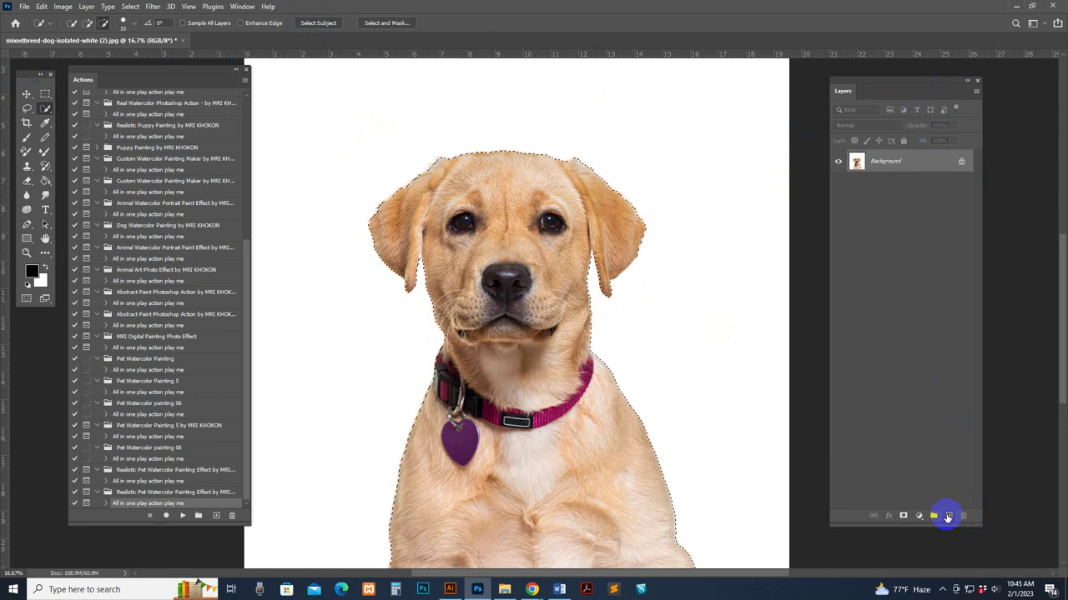
pyautogui.write('brush')
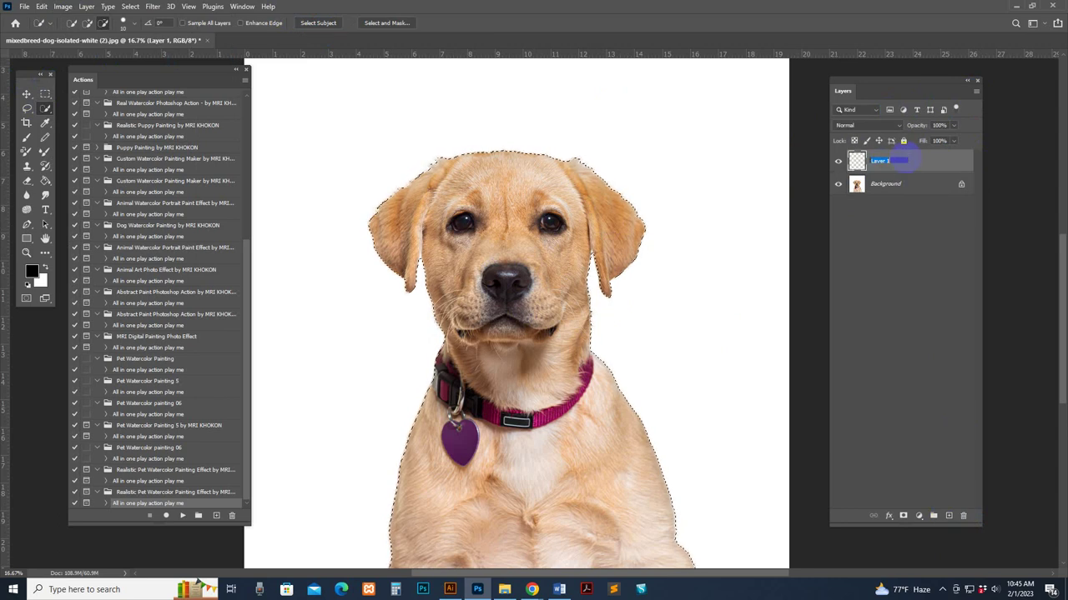
pyautogui.click(942, 168)
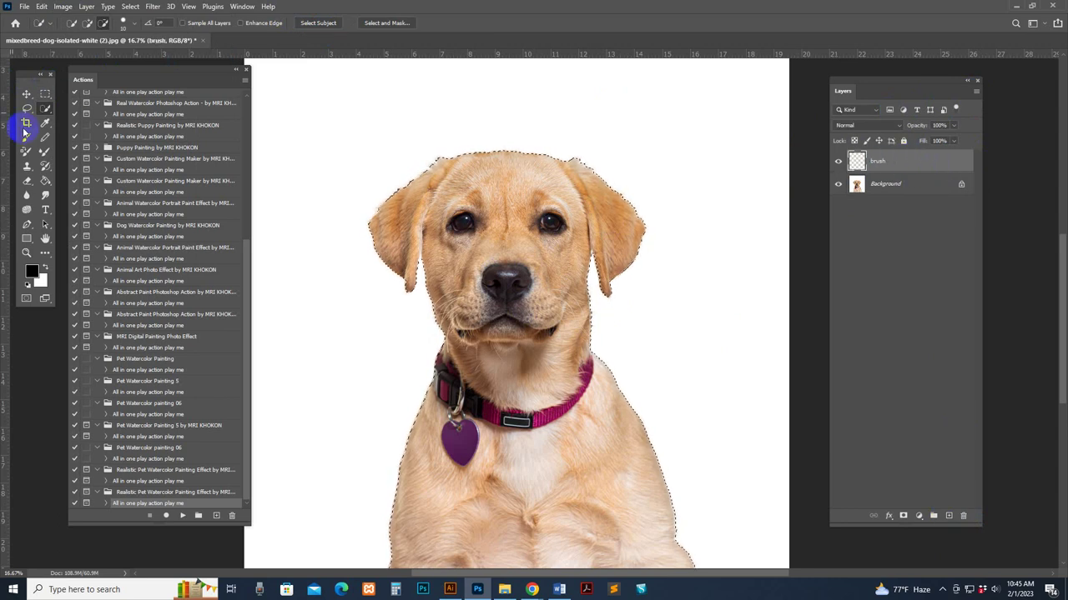
# Paint the dog's head, neck and chest in red on the brush layer, inside the selection, using an enlarged brush.
pyautogui.click(26, 137)
pyautogui.click(32, 271)
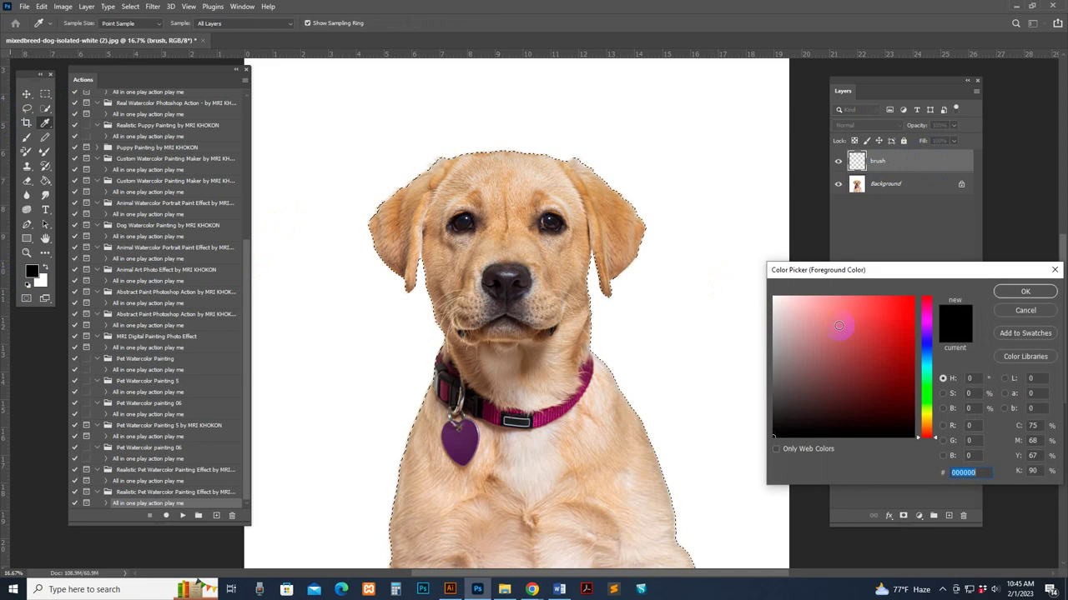
pyautogui.click(893, 288)
pyautogui.click(1025, 288)
pyautogui.press(']')
pyautogui.press(']')
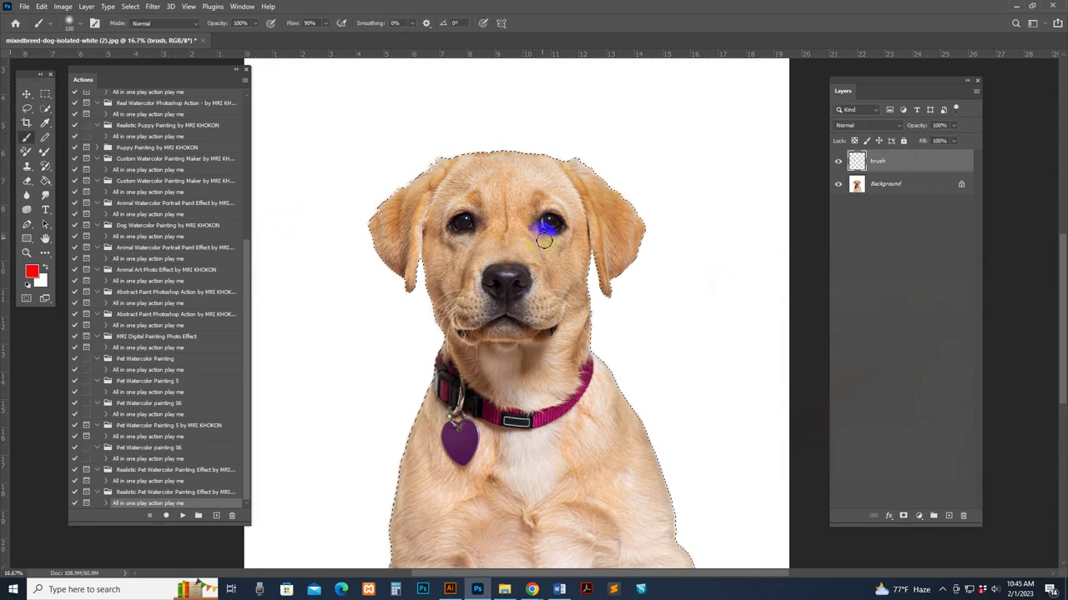
pyautogui.moveTo(493, 174)
pyautogui.mouseDown()
pyautogui.moveTo(407, 177)
pyautogui.moveTo(412, 243)
pyautogui.moveTo(453, 317)
pyautogui.moveTo(457, 403)
pyautogui.moveTo(596, 353)
pyautogui.moveTo(486, 253)
pyautogui.moveTo(486, 205)
pyautogui.moveTo(626, 234)
pyautogui.moveTo(553, 161)
pyautogui.moveTo(400, 215)
pyautogui.moveTo(538, 362)
pyautogui.moveTo(528, 395)
pyautogui.moveTo(608, 309)
pyautogui.moveTo(507, 459)
pyautogui.moveTo(467, 405)
pyautogui.moveTo(555, 453)
pyautogui.moveTo(562, 391)
pyautogui.moveTo(475, 343)
pyautogui.moveTo(533, 360)
pyautogui.moveTo(509, 161)
pyautogui.moveTo(431, 203)
pyautogui.moveTo(575, 185)
pyautogui.moveTo(630, 251)
pyautogui.moveTo(614, 242)
pyautogui.mouseUp()
pyautogui.hotkey('ctrl', '+')
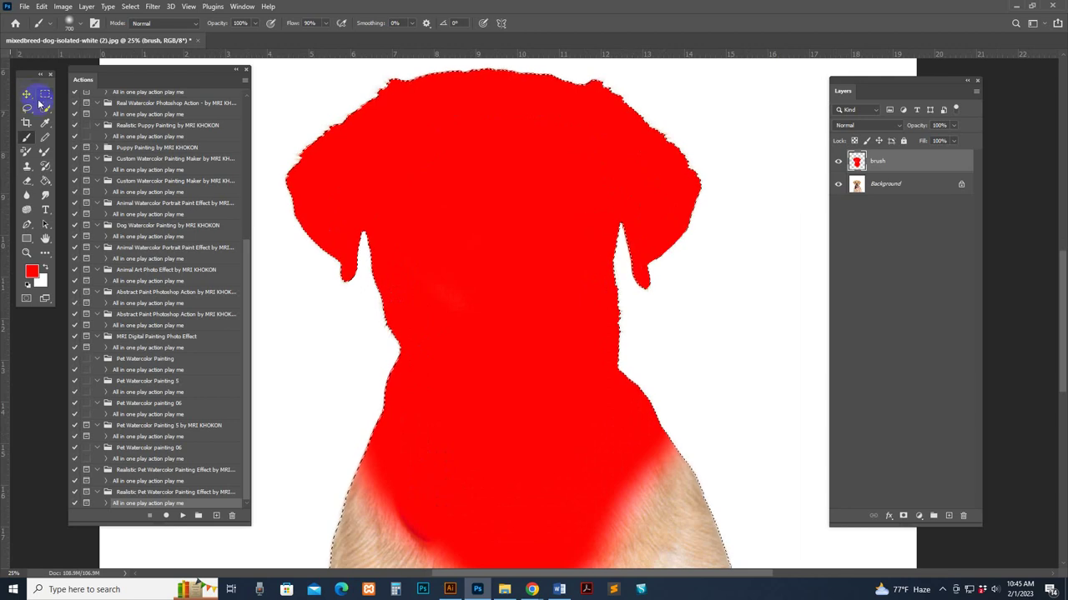
# Turn off the Move tool's transform controls and deselect the dog.
pyautogui.click(26, 94)
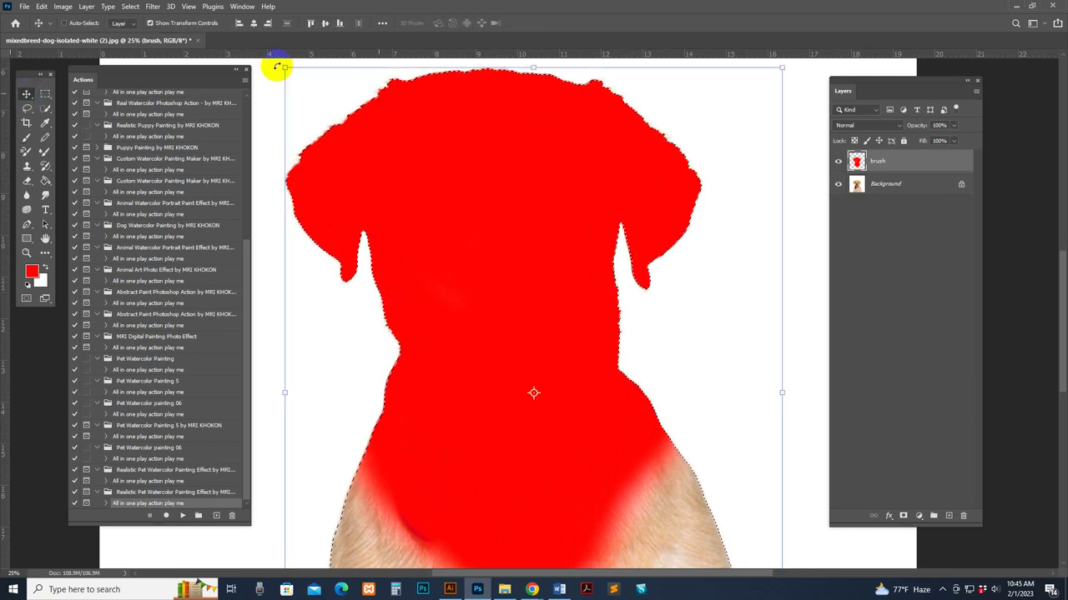
pyautogui.click(150, 22)
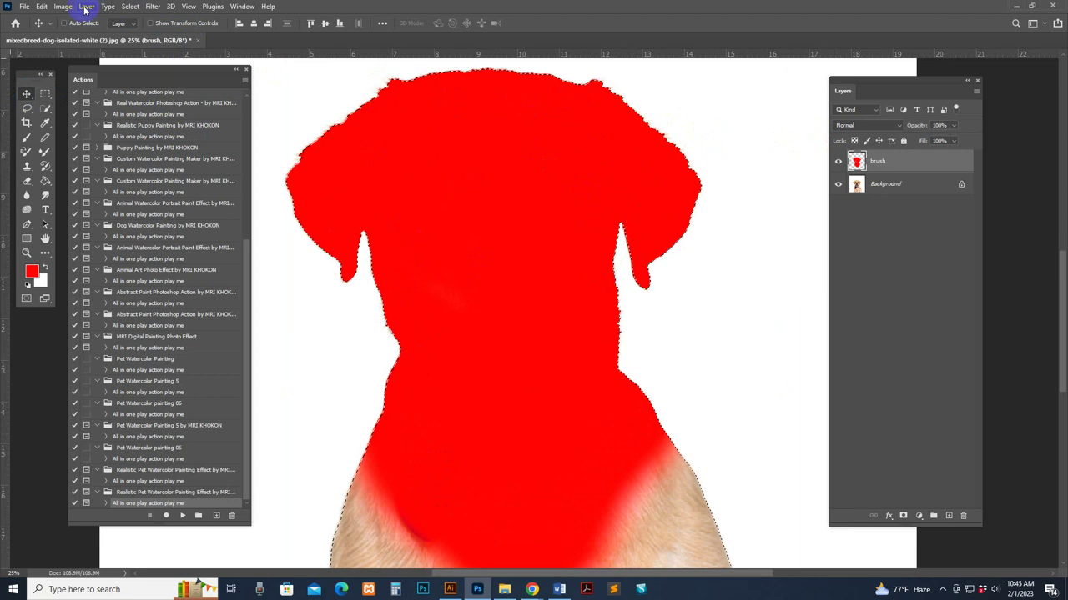
pyautogui.click(130, 6)
pyautogui.click(142, 29)
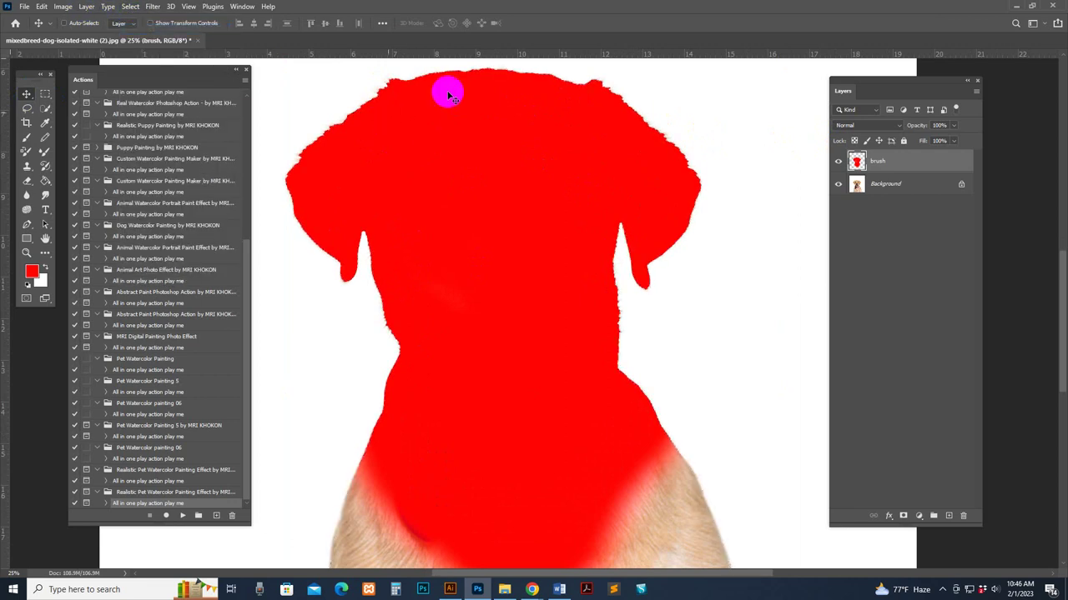
# Resize the image to a height of 3500 pixels with the proportions linked.
pyautogui.hotkey('ctrl', '-')
pyautogui.hotkey('ctrl', '-')
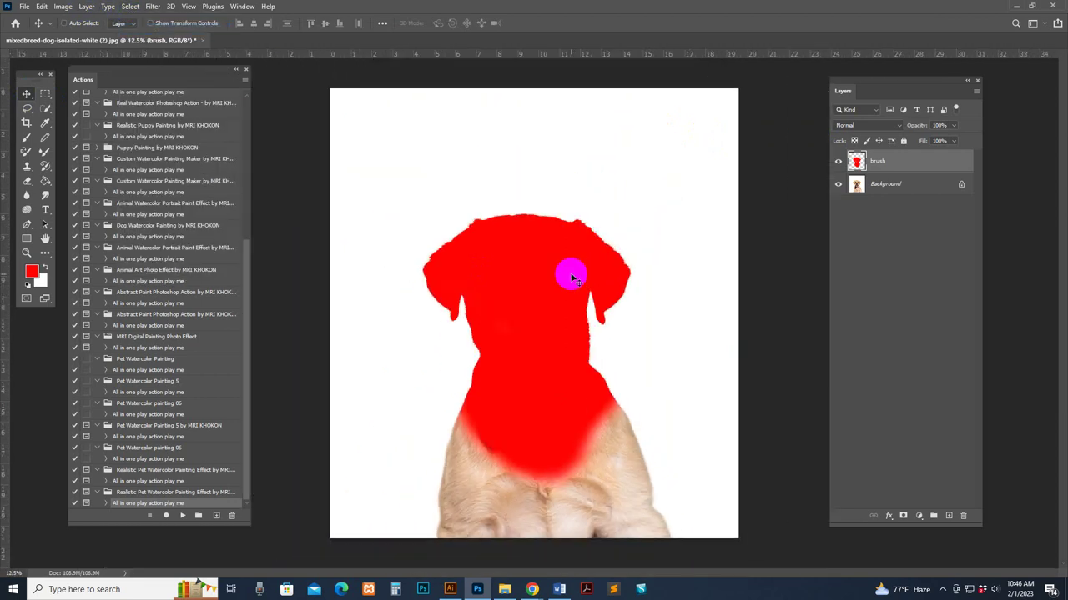
pyautogui.click(63, 6)
pyautogui.click(79, 89)
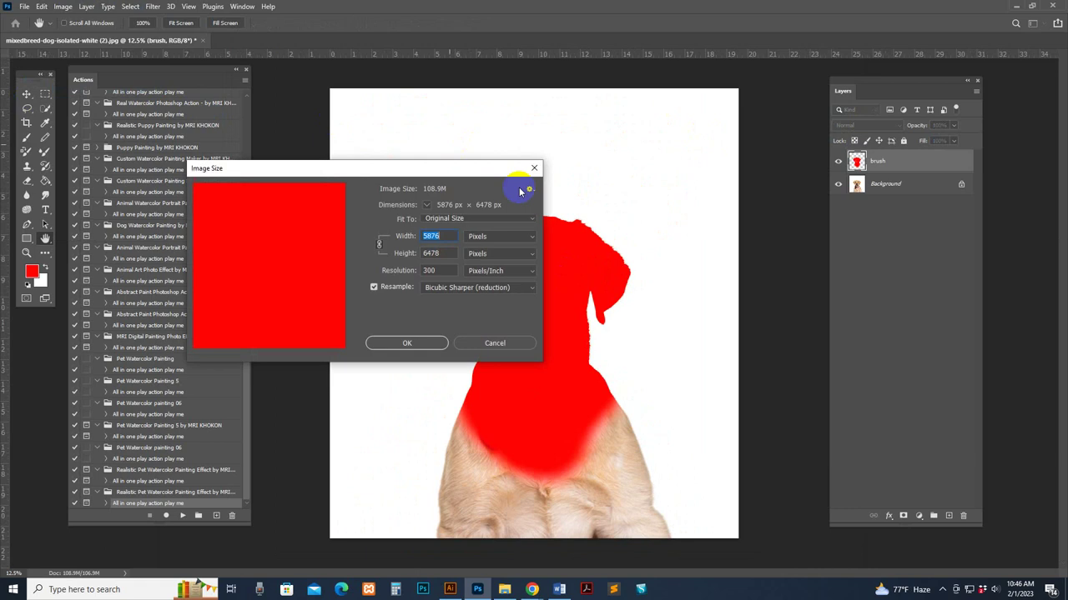
pyautogui.click(430, 256)
pyautogui.write('3500')
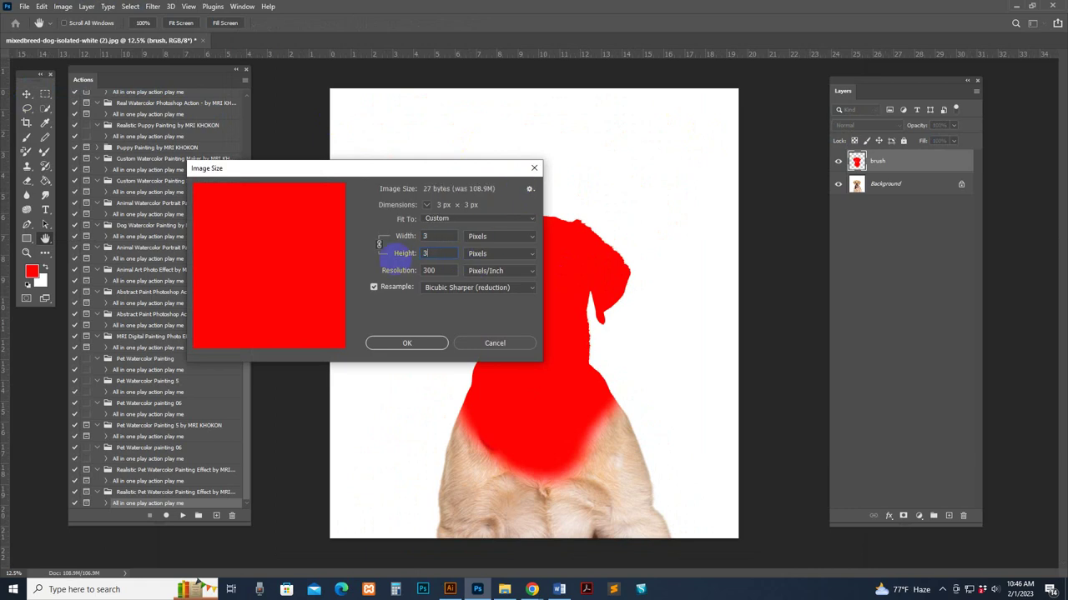
pyautogui.click(426, 344)
# Play the selected Realistic Pet Watercolor Painting Effect action on the dog photo and dismiss its closing message.
pyautogui.press('v')
pyautogui.click(538, 318)
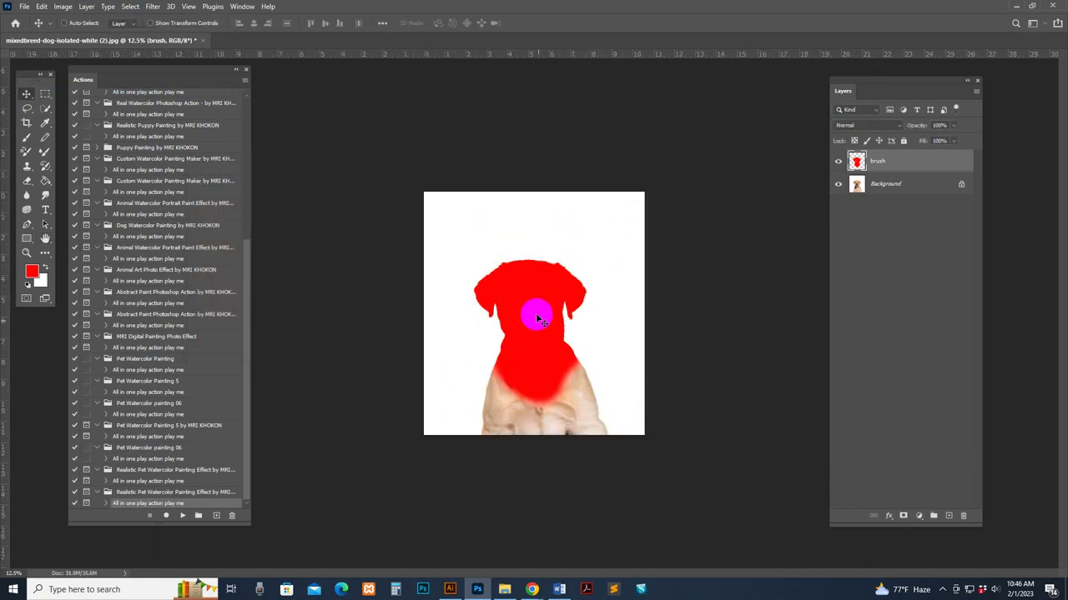
pyautogui.press('z')
pyautogui.tripleClick(538, 318)
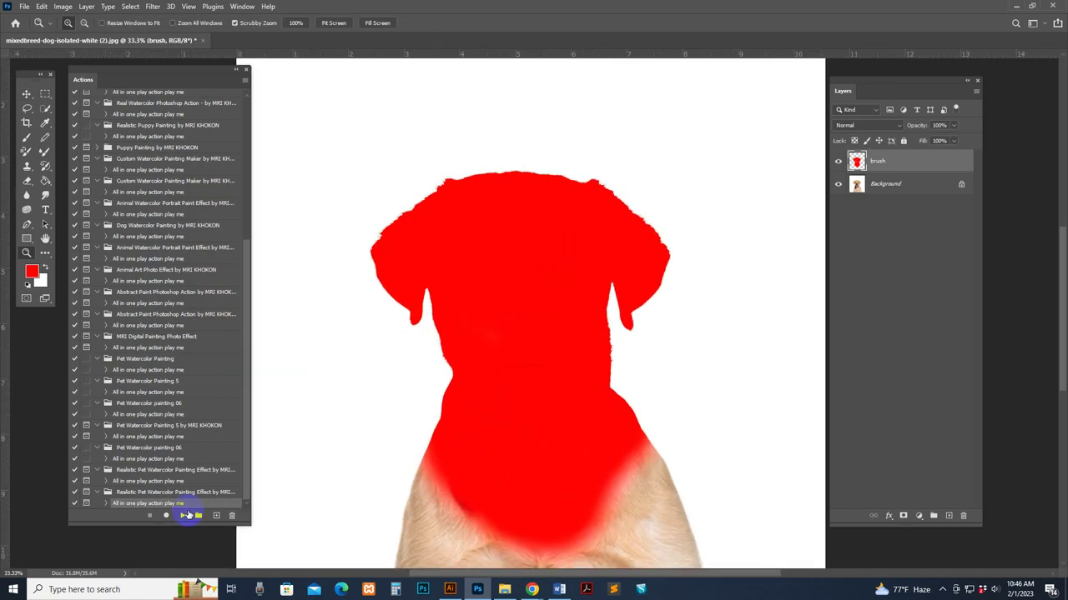
pyautogui.click(182, 517)
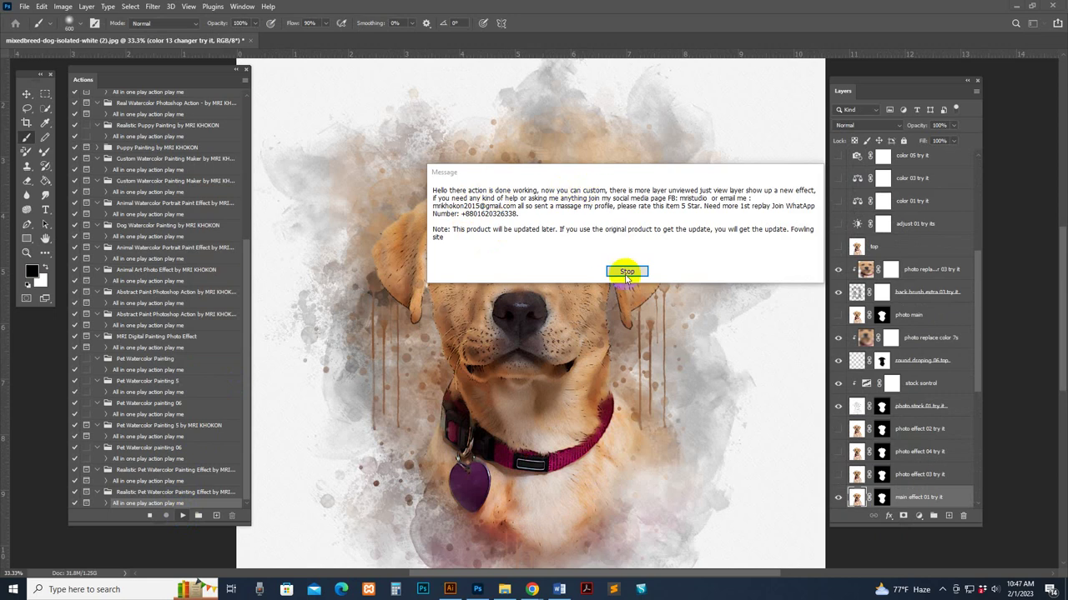
pyautogui.click(604, 216)
pyautogui.click(626, 271)
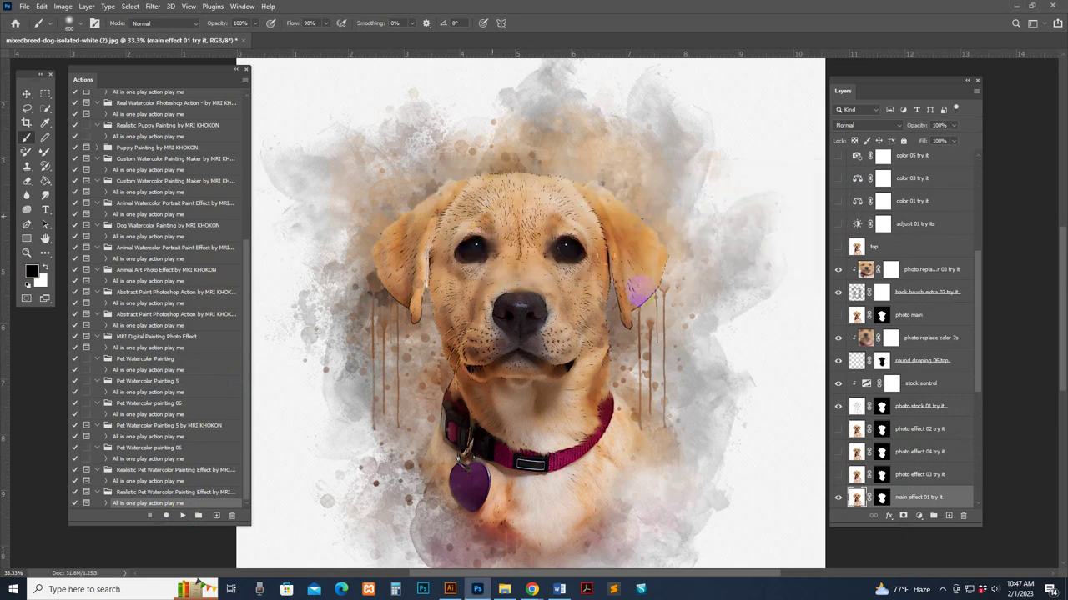
# Paint black with the Brush tool on the photo stock 01 try it layer mask, over the dog's cheek and forehead.
pyautogui.press('z')
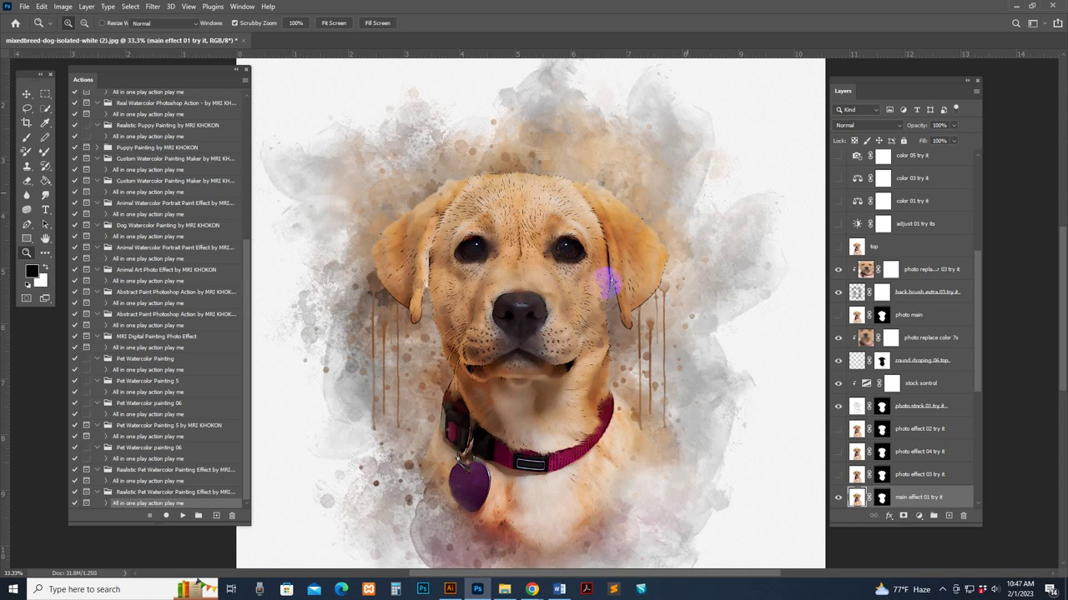
pyautogui.click(607, 283)
pyautogui.click(632, 279)
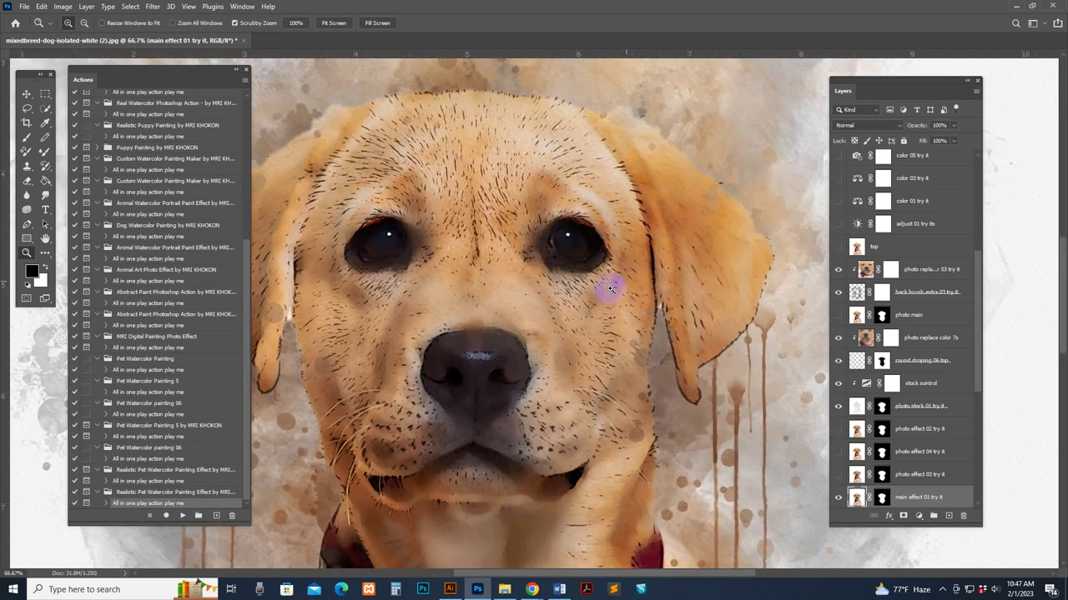
pyautogui.keyDown('alt'); pyautogui.click(609, 288); pyautogui.keyUp('alt')
pyautogui.moveTo(603, 298); pyautogui.dragTo(670, 220)
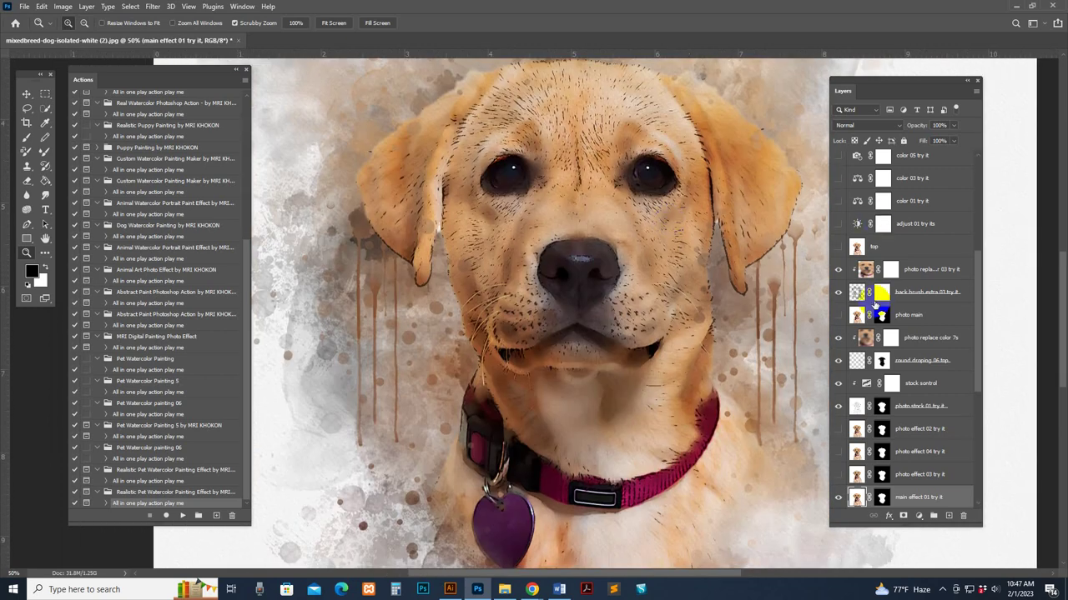
pyautogui.moveTo(874, 303); pyautogui.dragTo(876, 345)
pyautogui.moveTo(867, 389); pyautogui.dragTo(868, 391)
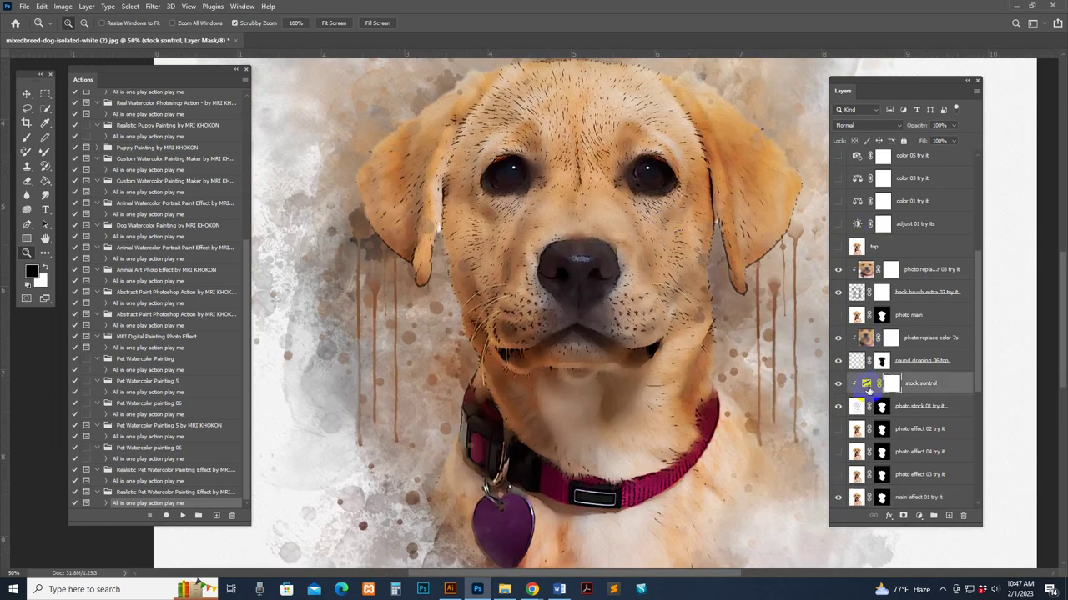
pyautogui.click(882, 406)
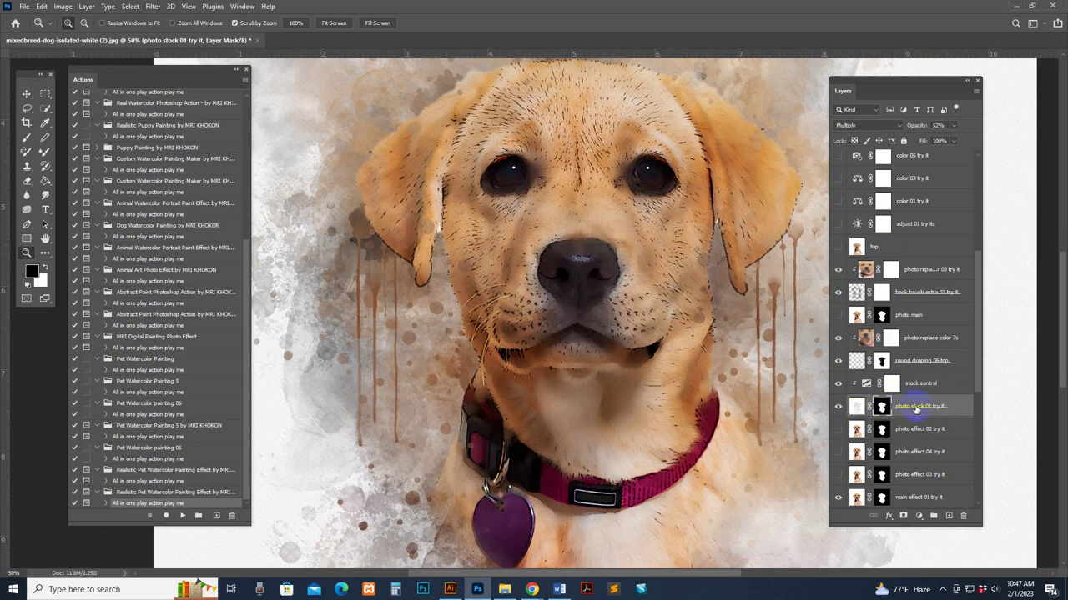
pyautogui.click(27, 139)
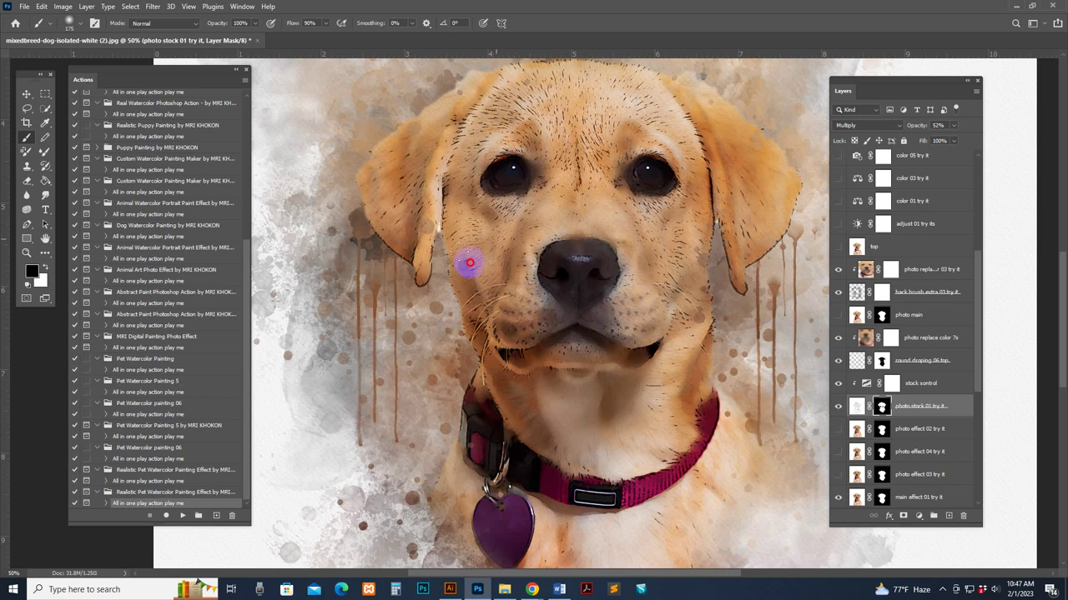
pyautogui.moveTo(492, 251); pyautogui.dragTo(561, 123)
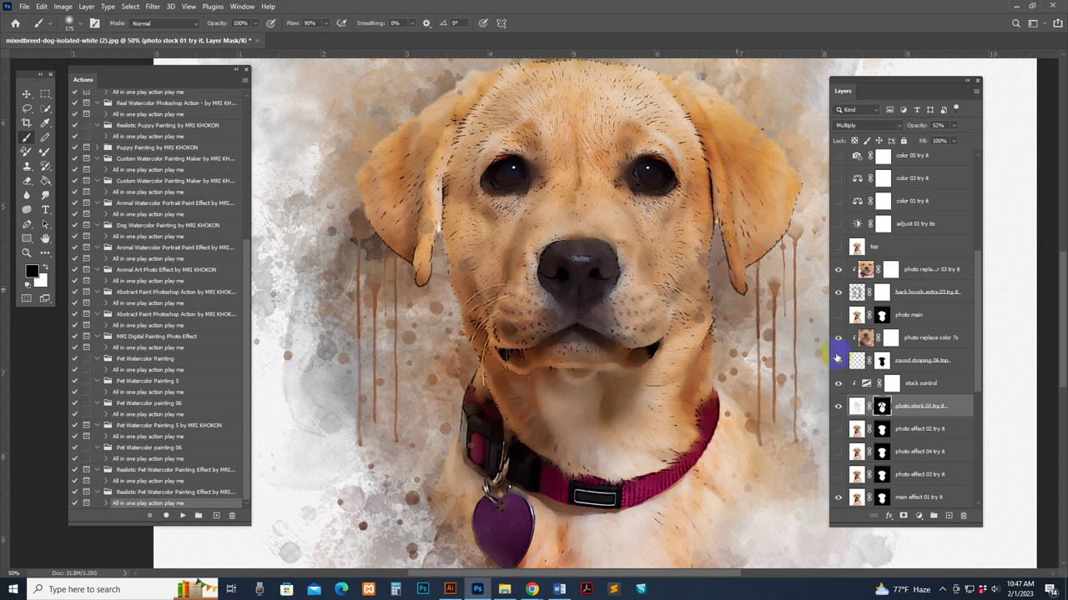
# Set the Threshold Level of the stock sontrol adjustment layer to 144 and inspect the hair strokes on the dog's face.
pyautogui.click(867, 384)
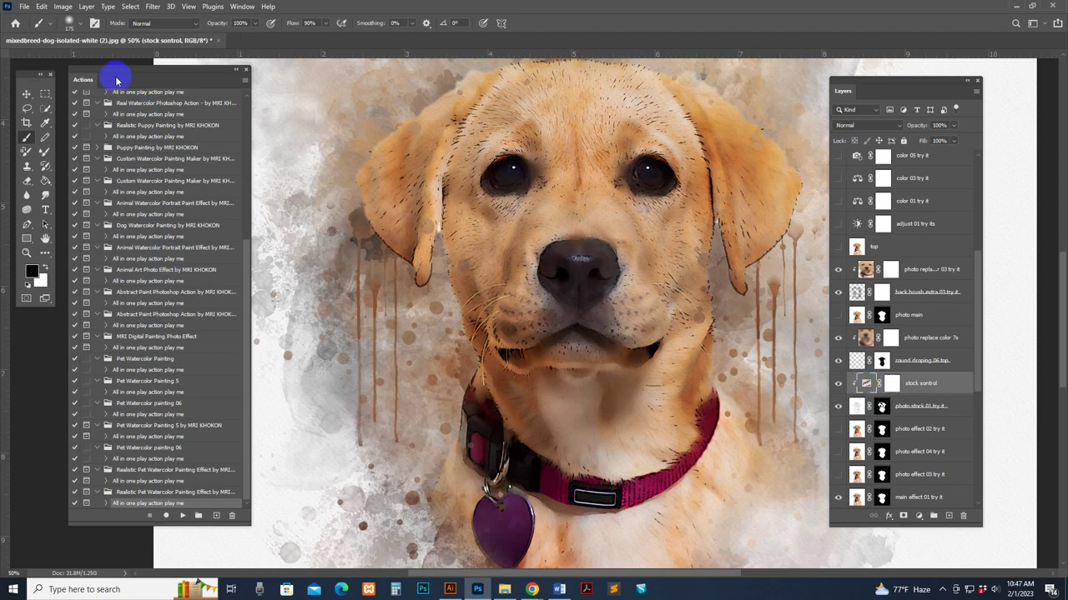
pyautogui.moveTo(112, 76); pyautogui.dragTo(237, 70)
pyautogui.moveTo(123, 176); pyautogui.dragTo(415, 151)
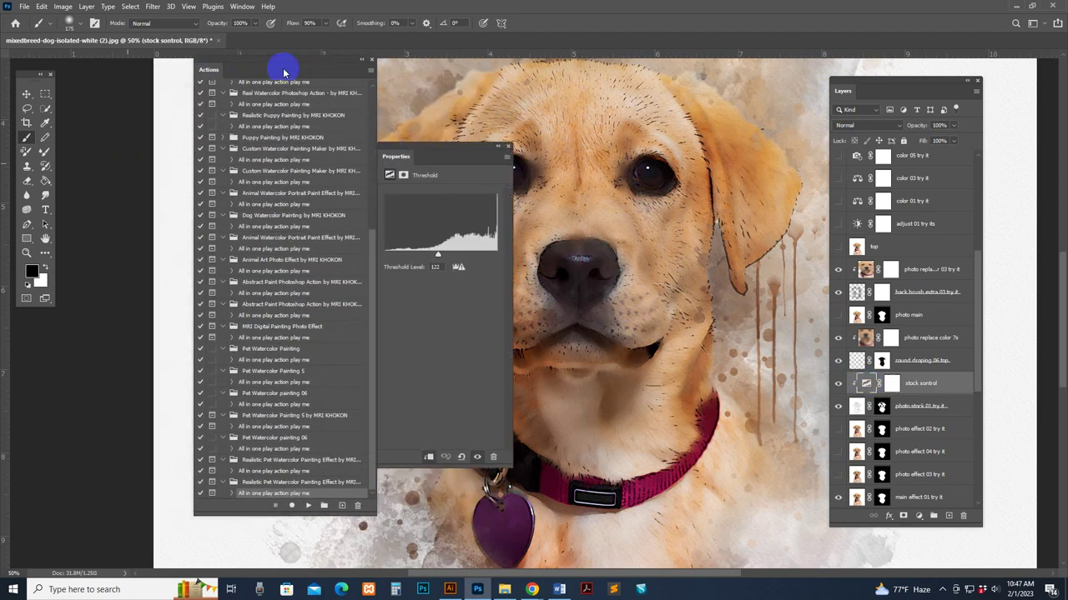
pyautogui.moveTo(203, 73); pyautogui.dragTo(76, 86)
pyautogui.moveTo(398, 153); pyautogui.dragTo(313, 144)
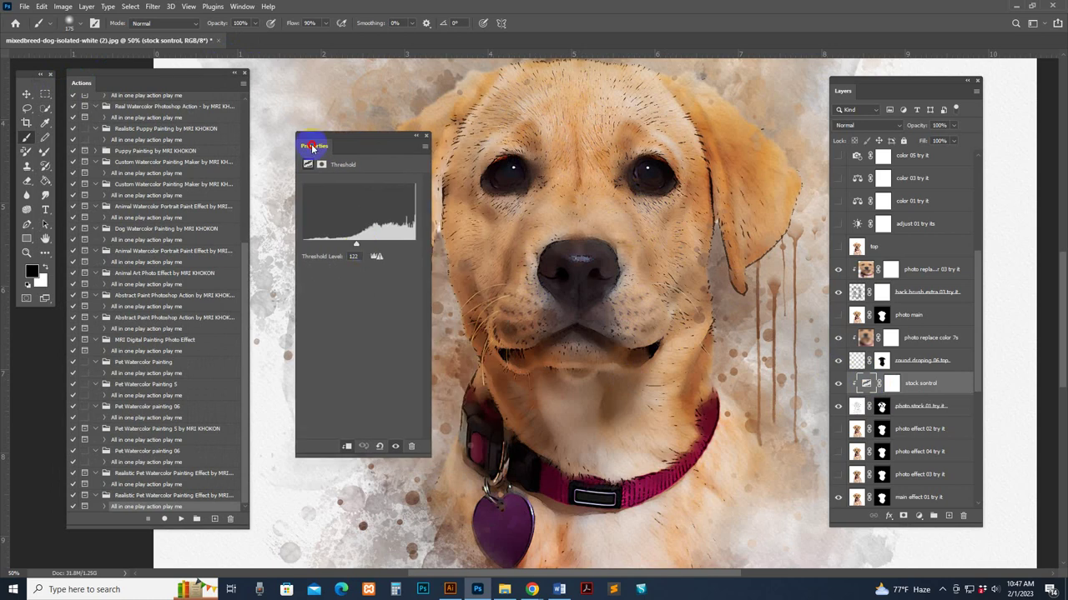
pyautogui.moveTo(362, 248)
pyautogui.mouseDown()
pyautogui.moveTo(383, 247)
pyautogui.moveTo(347, 245)
pyautogui.mouseUp()
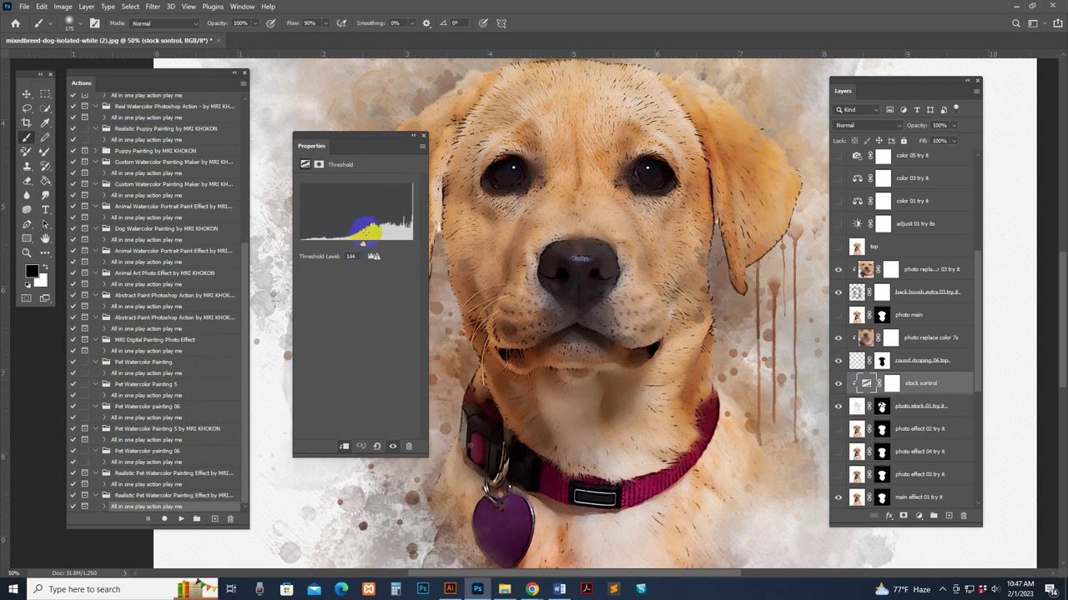
pyautogui.moveTo(365, 143); pyautogui.dragTo(275, 141)
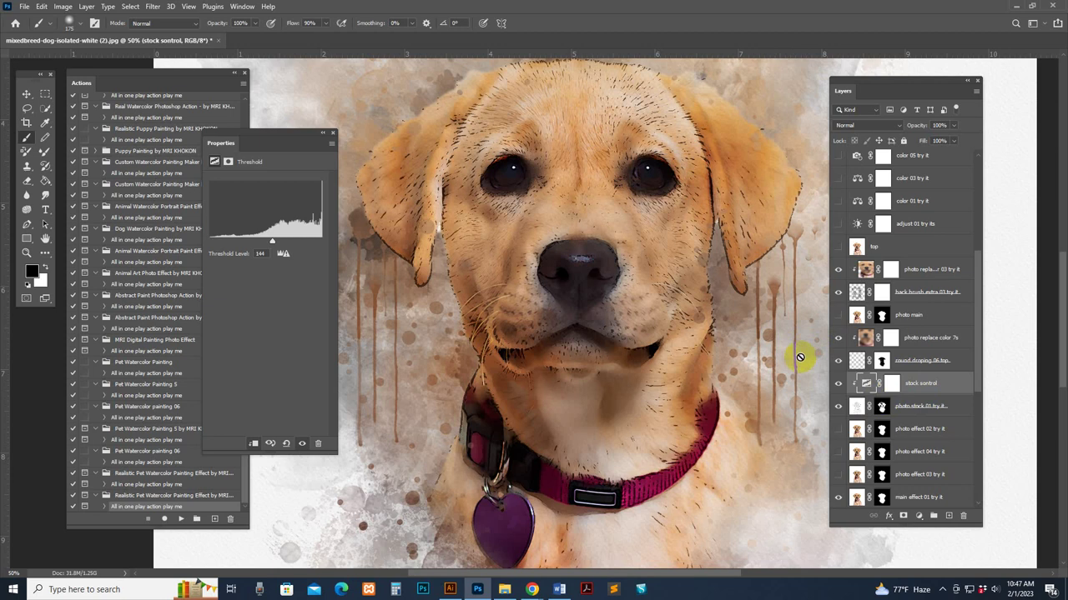
pyautogui.press('z')
pyautogui.click(592, 200)
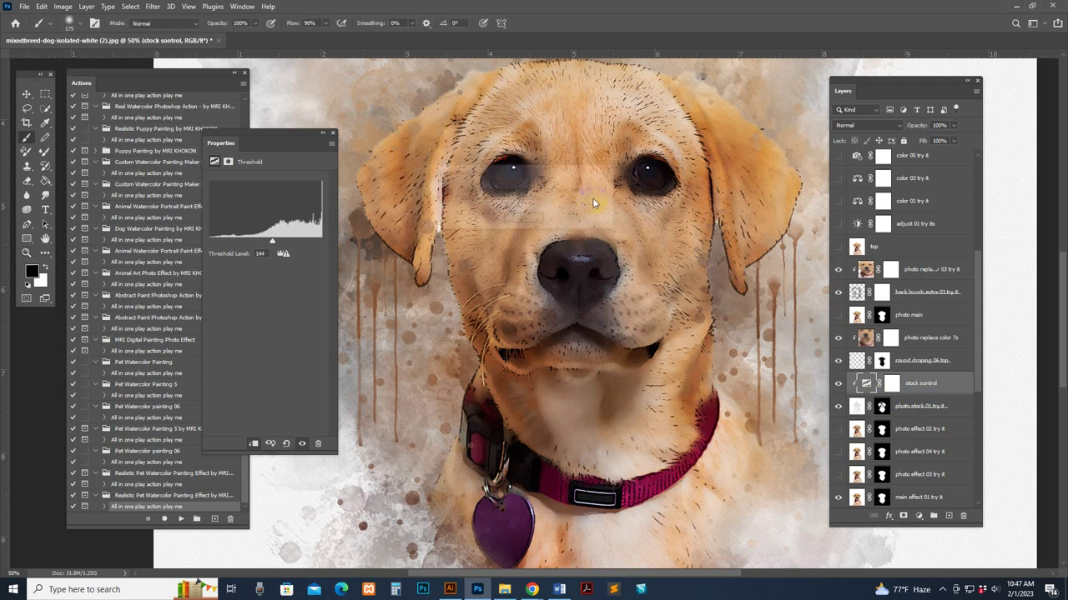
pyautogui.click(530, 216)
pyautogui.click(569, 212)
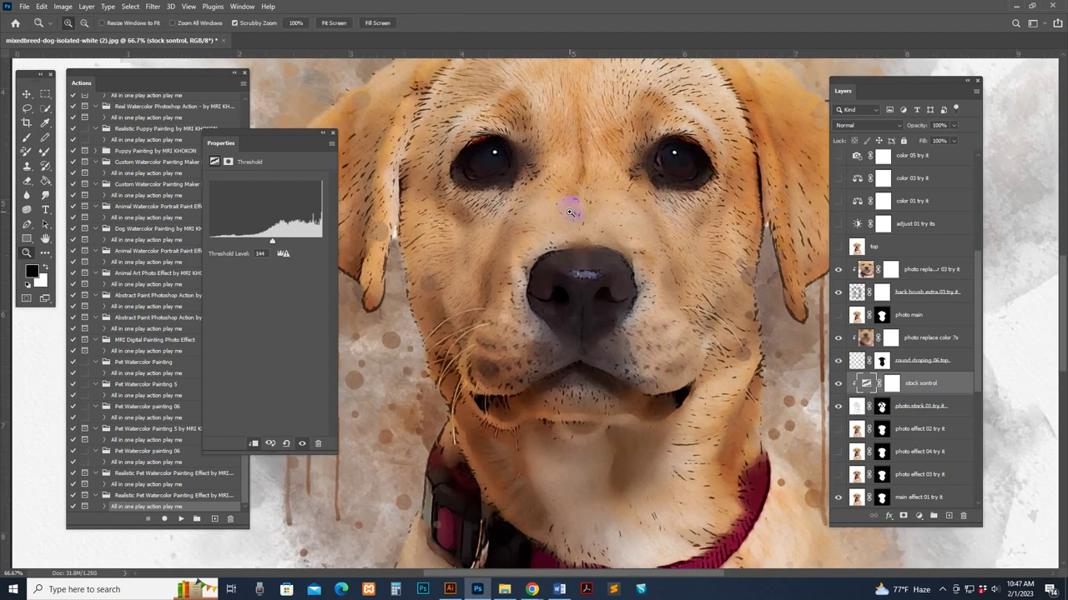
pyautogui.hotkey('ctrl', '0')
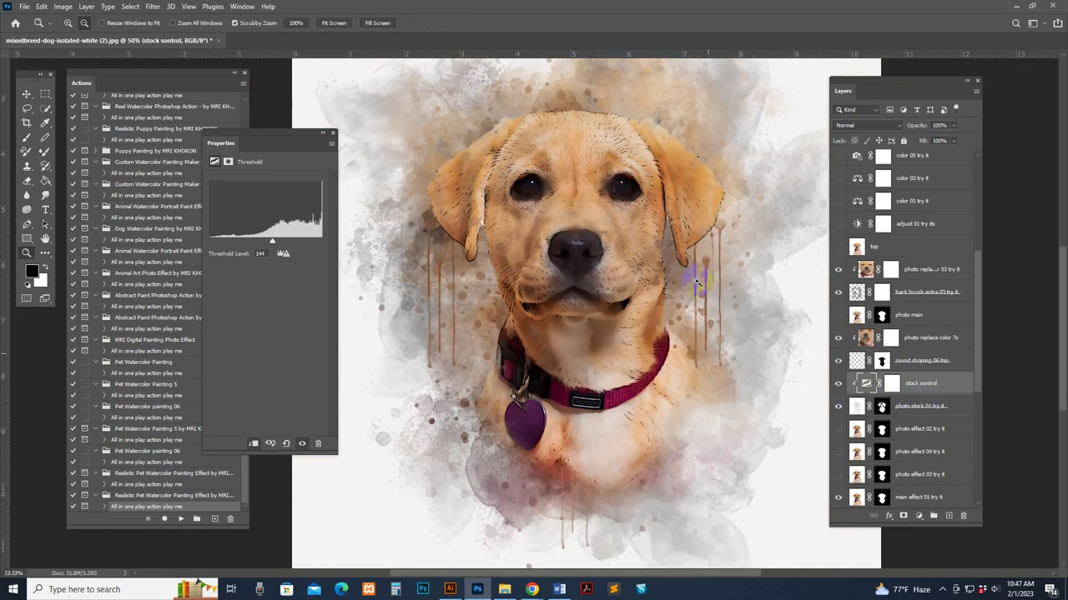
# Show the photo effect 03 try it layer and hide main effect 01 try it.
pyautogui.moveTo(881, 395); pyautogui.dragTo(859, 360)
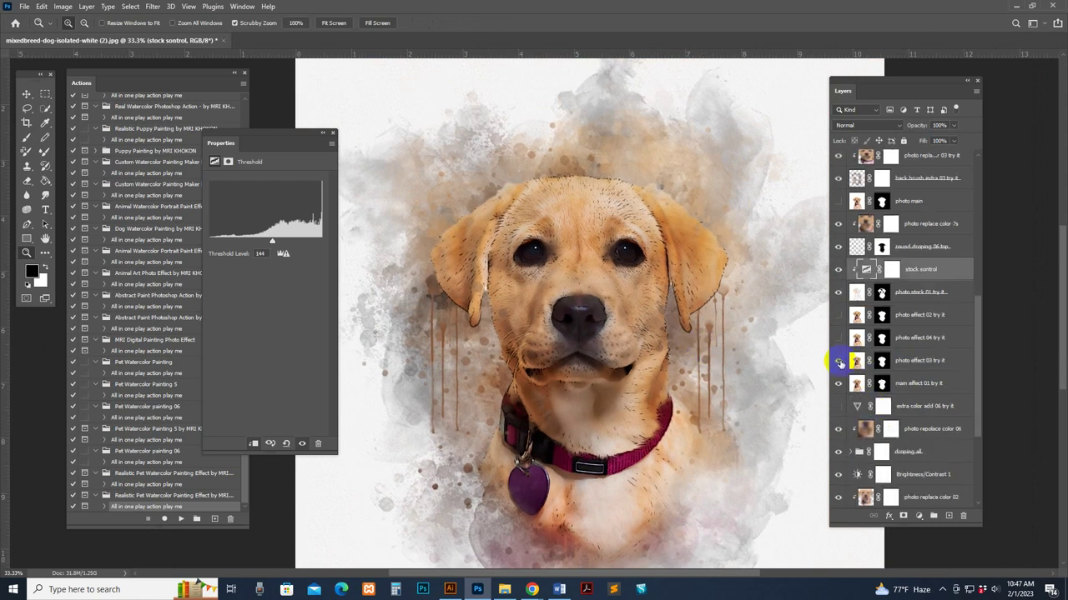
pyautogui.click(839, 361)
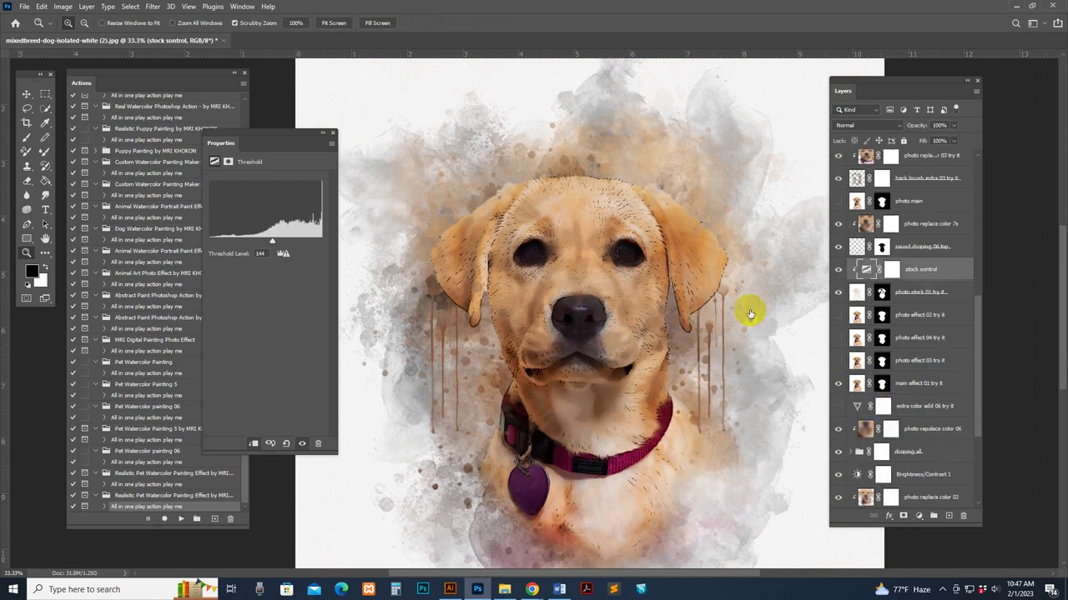
pyautogui.click(855, 362)
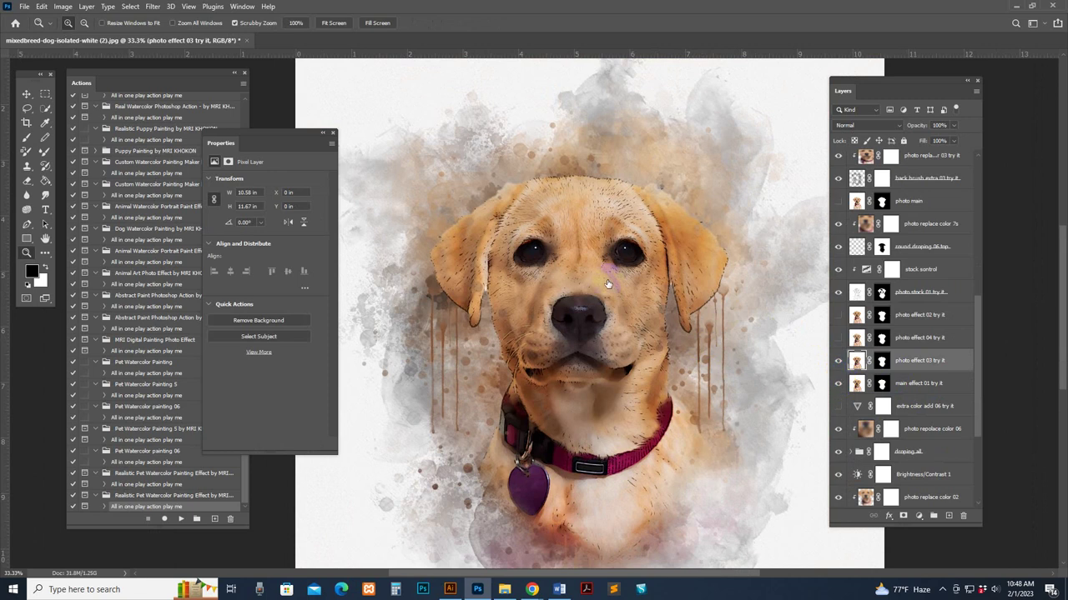
pyautogui.click(577, 272)
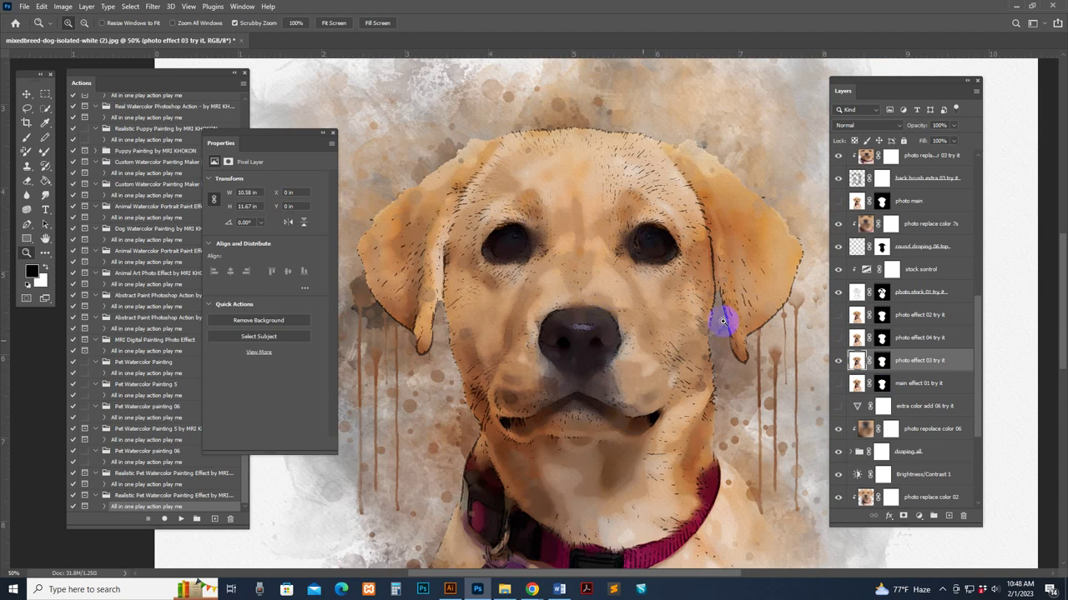
pyautogui.click(839, 364)
pyautogui.click(839, 383)
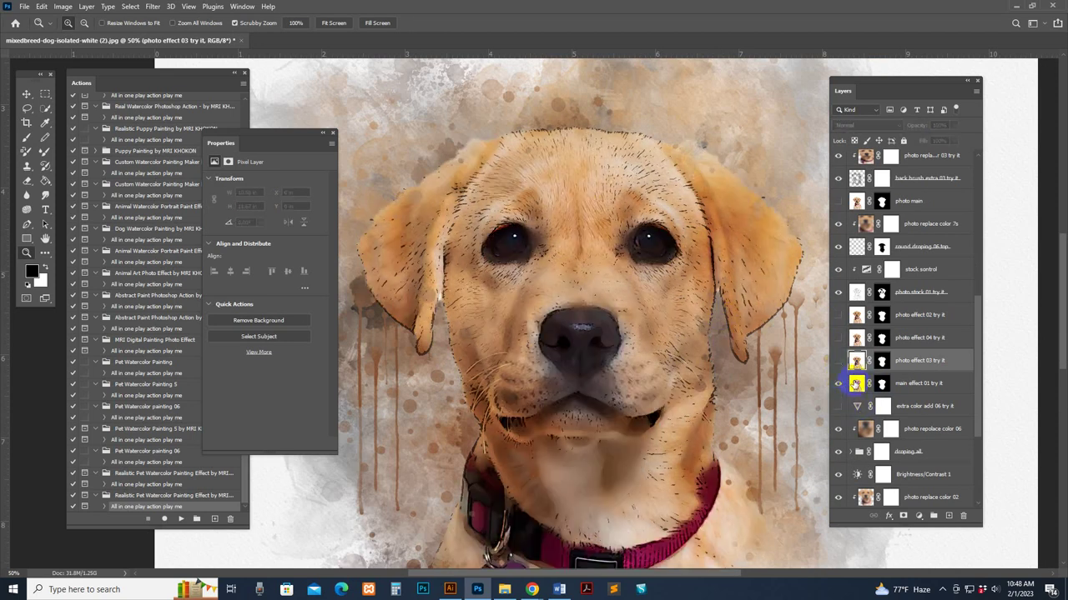
pyautogui.click(839, 383)
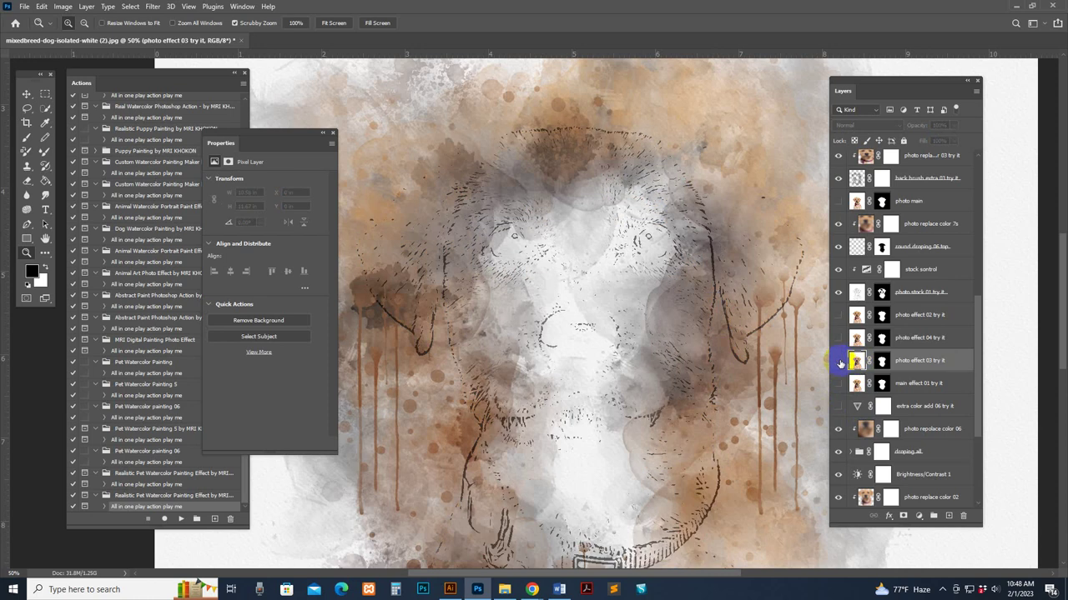
pyautogui.click(839, 360)
# Show the photo main layer and select its layer mask.
pyautogui.moveTo(898, 310); pyautogui.dragTo(875, 252)
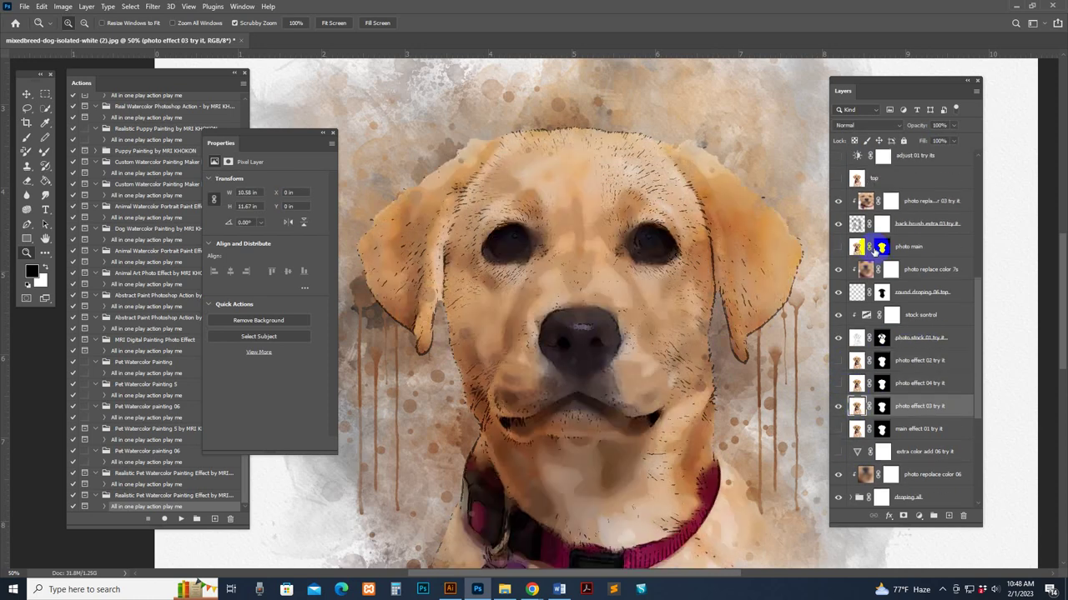
pyautogui.click(835, 248)
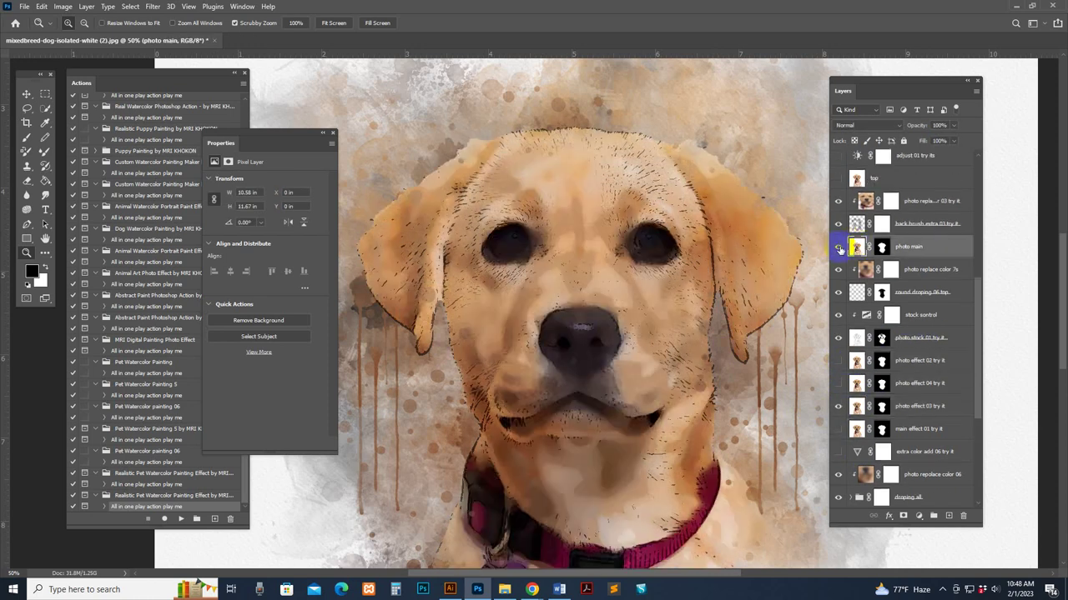
pyautogui.click(838, 247)
pyautogui.moveTo(856, 246); pyautogui.dragTo(888, 253)
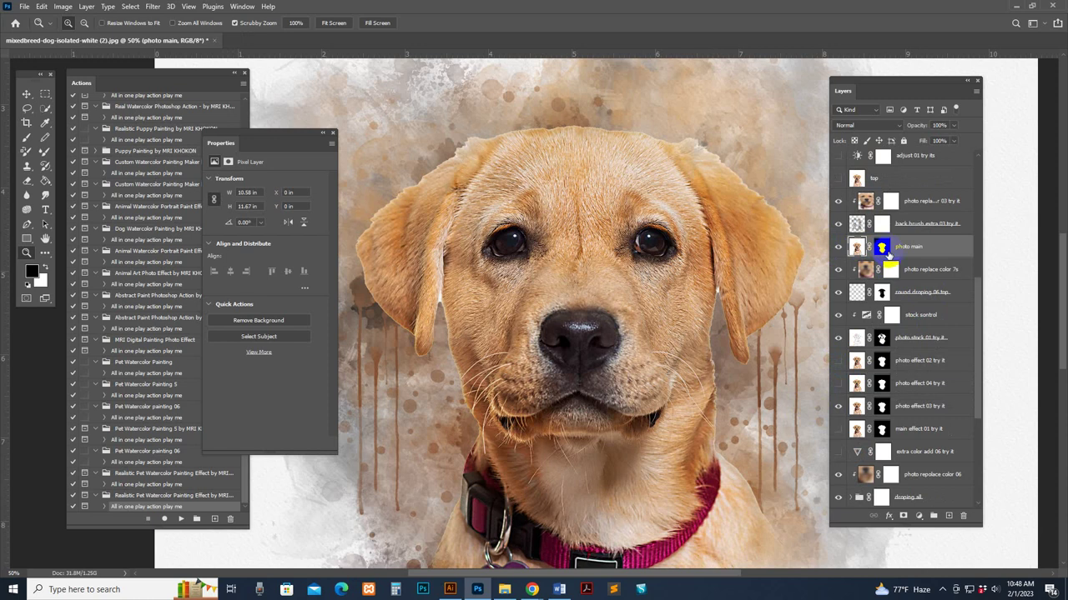
pyautogui.click(883, 248)
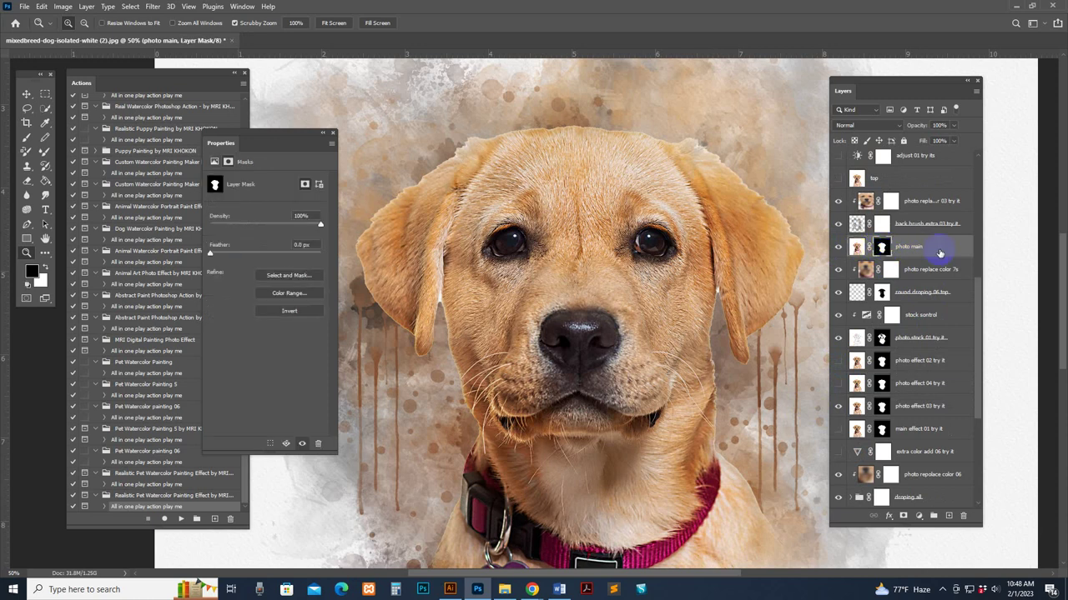
# Paint black on the photo main mask with a 300 px brush over the dog's ears, forehead, cheeks, neck and chest, keeping the eyes and nose.
pyautogui.click(27, 137)
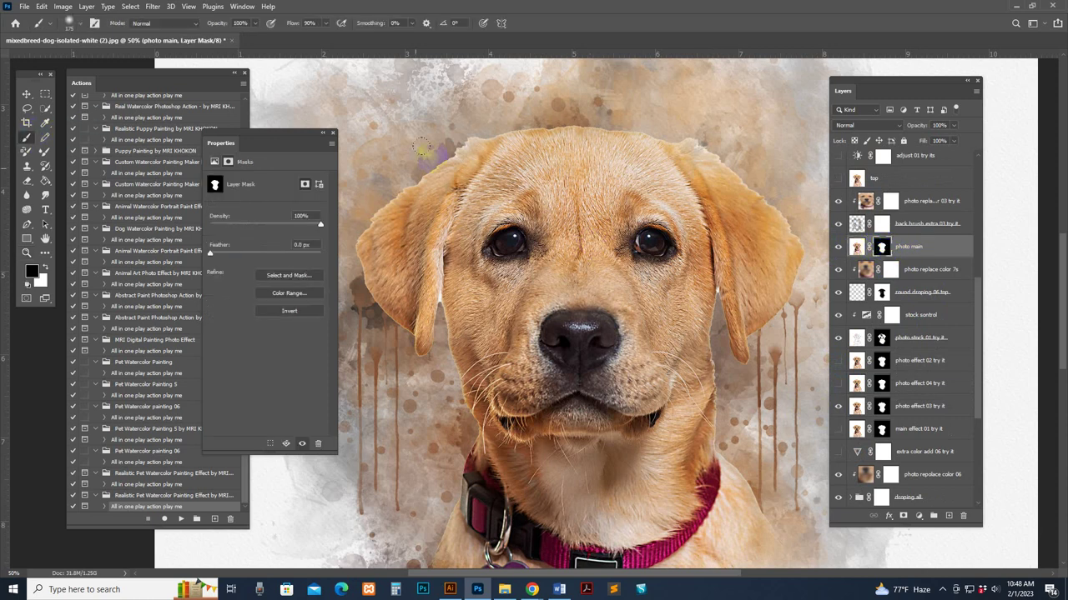
pyautogui.moveTo(474, 157)
pyautogui.mouseDown()
pyautogui.moveTo(438, 201)
pyautogui.moveTo(433, 212)
pyautogui.moveTo(460, 181)
pyautogui.moveTo(418, 264)
pyautogui.moveTo(484, 284)
pyautogui.moveTo(540, 265)
pyautogui.mouseUp()
pyautogui.moveTo(549, 203)
pyautogui.mouseDown()
pyautogui.moveTo(508, 173)
pyautogui.moveTo(454, 203)
pyautogui.mouseUp()
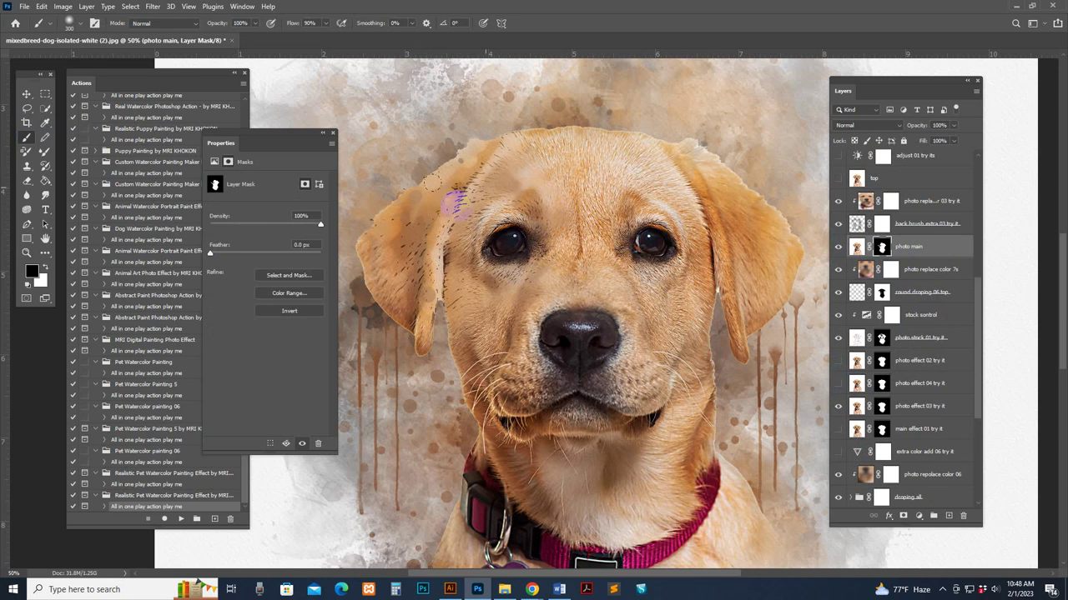
pyautogui.moveTo(640, 147)
pyautogui.mouseDown()
pyautogui.moveTo(559, 248)
pyautogui.moveTo(577, 262)
pyautogui.moveTo(634, 131)
pyautogui.moveTo(657, 143)
pyautogui.moveTo(605, 152)
pyautogui.moveTo(729, 247)
pyautogui.moveTo(687, 176)
pyautogui.moveTo(653, 175)
pyautogui.moveTo(746, 276)
pyautogui.moveTo(774, 269)
pyautogui.mouseUp()
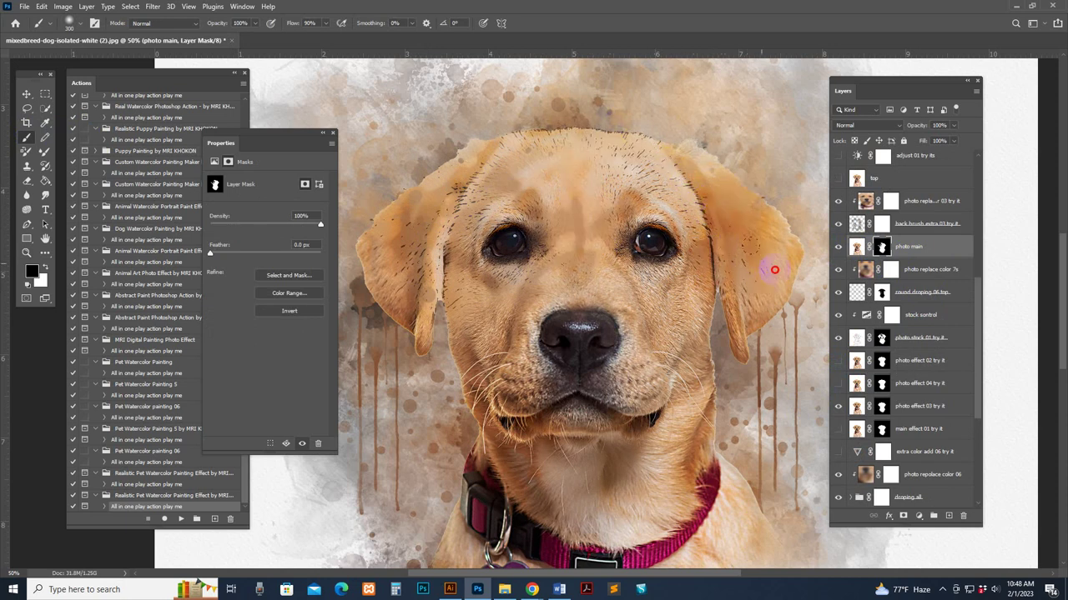
pyautogui.moveTo(677, 305)
pyautogui.mouseDown()
pyautogui.moveTo(683, 391)
pyautogui.moveTo(682, 376)
pyautogui.moveTo(634, 349)
pyautogui.mouseUp()
pyautogui.moveTo(501, 377); pyautogui.dragTo(574, 270)
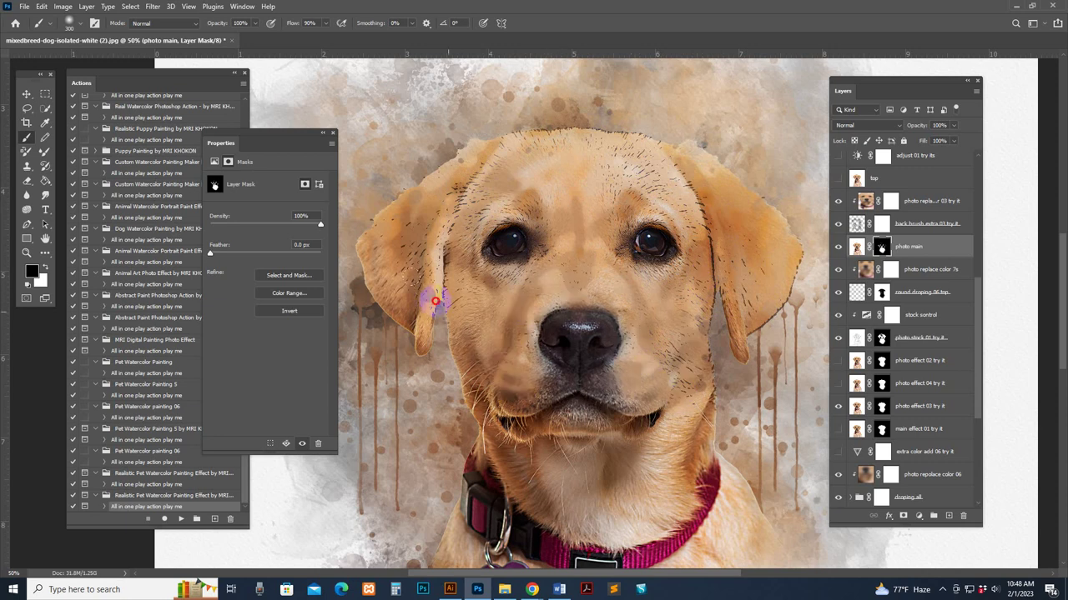
pyautogui.scroll(-3, 555, 469)
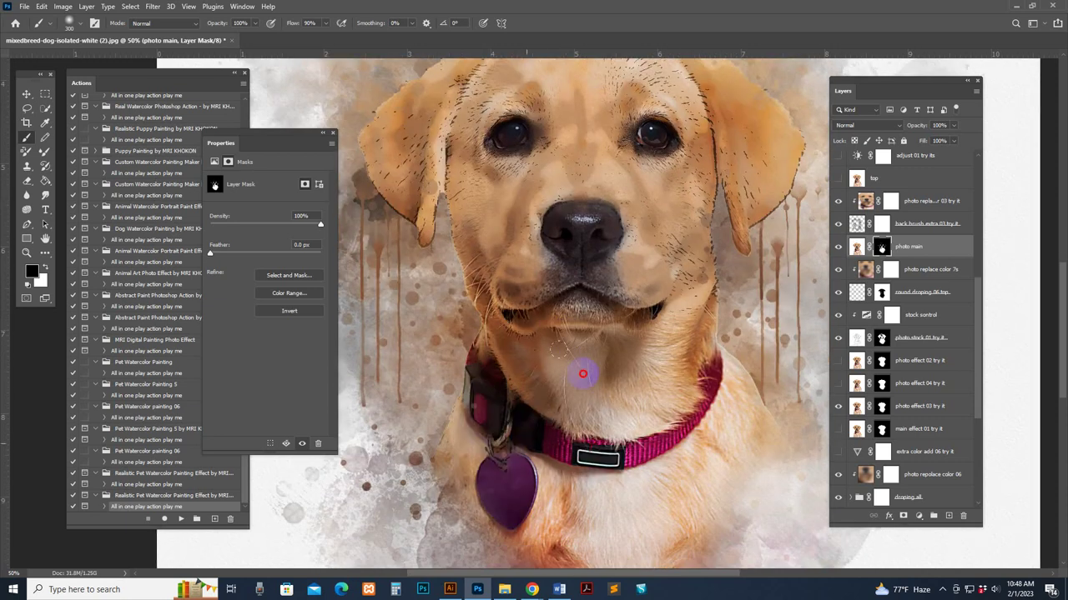
pyautogui.moveTo(582, 374)
pyautogui.mouseDown()
pyautogui.moveTo(621, 406)
pyautogui.moveTo(617, 323)
pyautogui.moveTo(671, 381)
pyautogui.moveTo(725, 328)
pyautogui.moveTo(697, 536)
pyautogui.mouseUp()
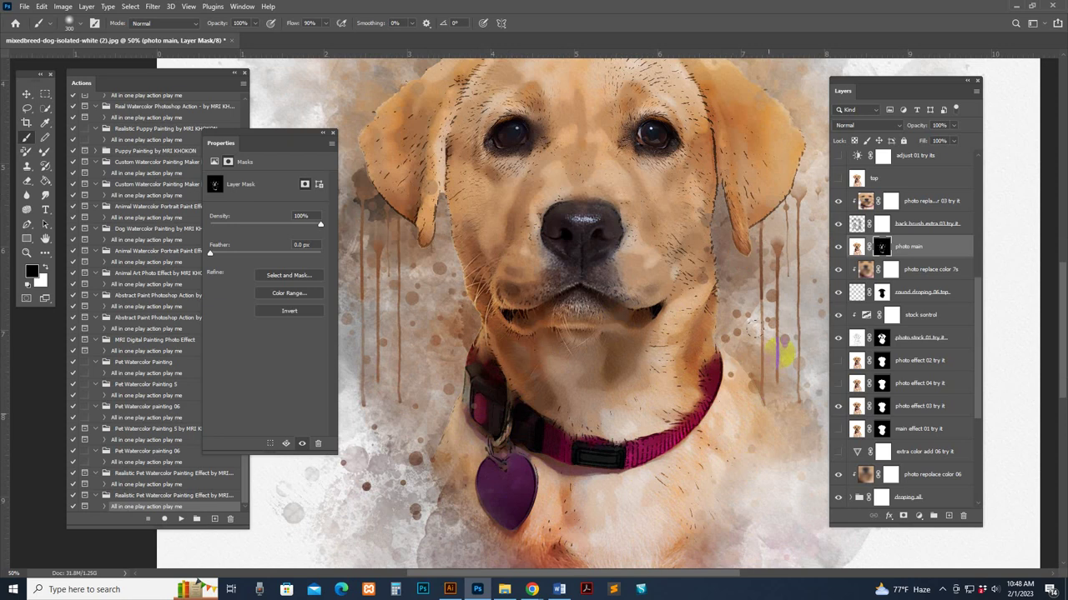
pyautogui.scroll(2, 706, 267)
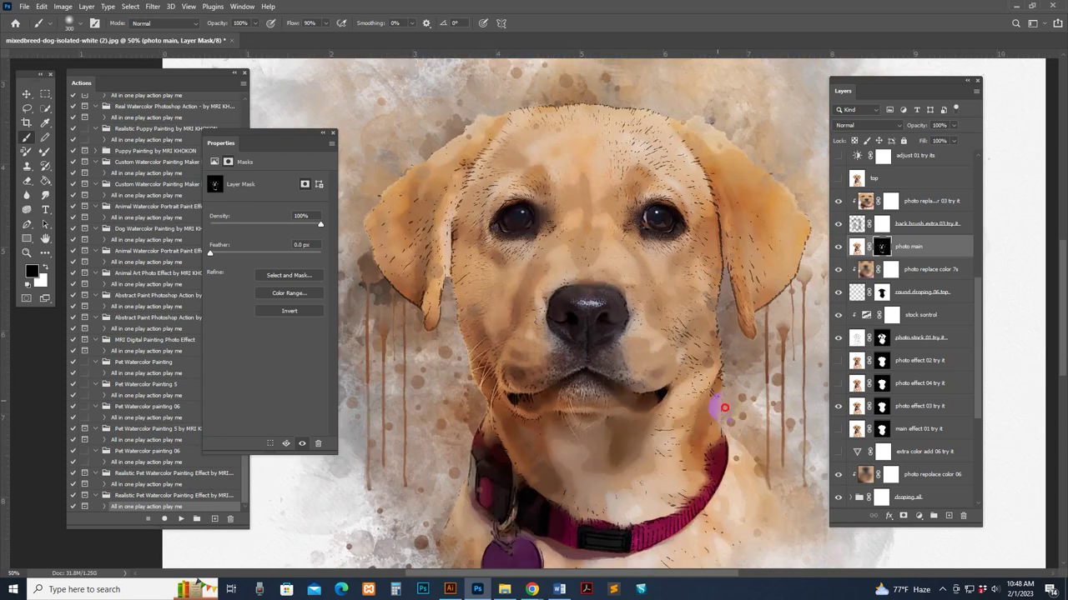
# Compare the painting with and without the photo main layer, leave the layer visible and view the whole dog.
pyautogui.click(839, 247)
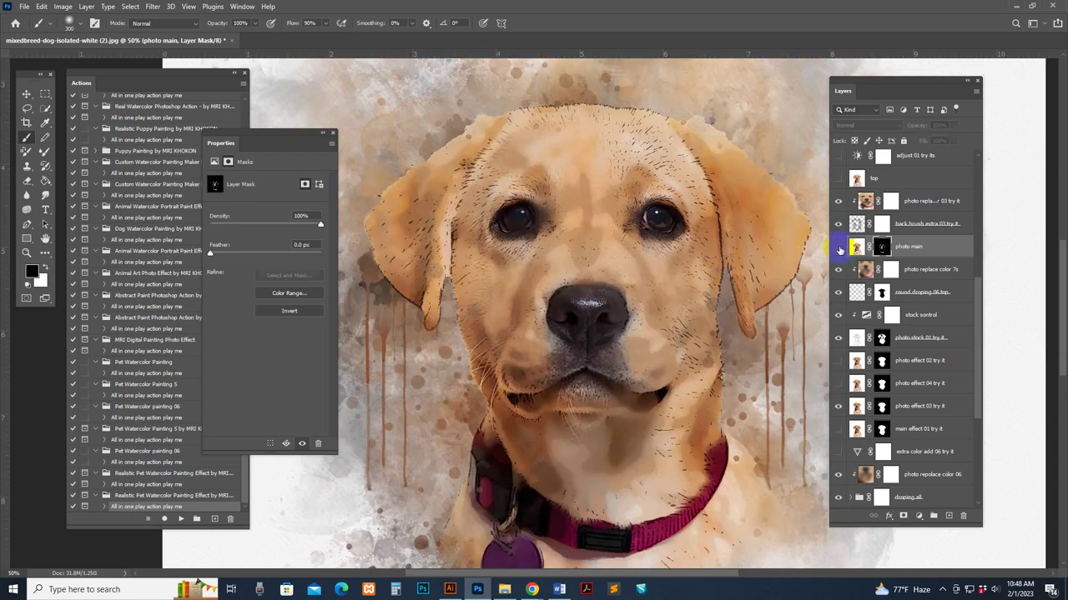
pyautogui.click(838, 246)
pyautogui.click(838, 247)
pyautogui.click(838, 247)
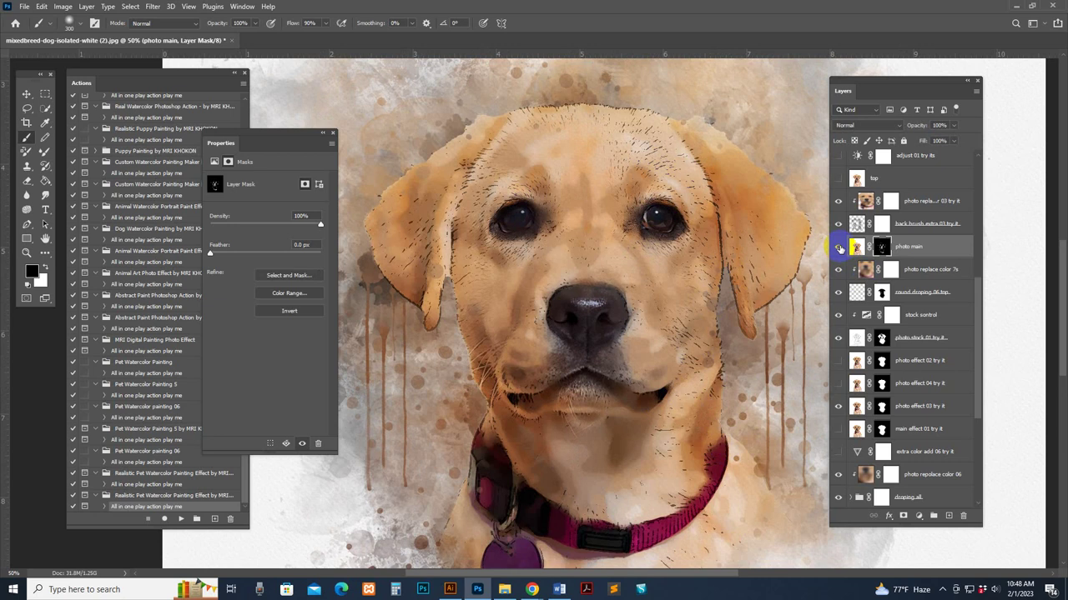
pyautogui.press('z')
pyautogui.keyDown('alt'); pyautogui.click(692, 314); pyautogui.keyUp('alt')
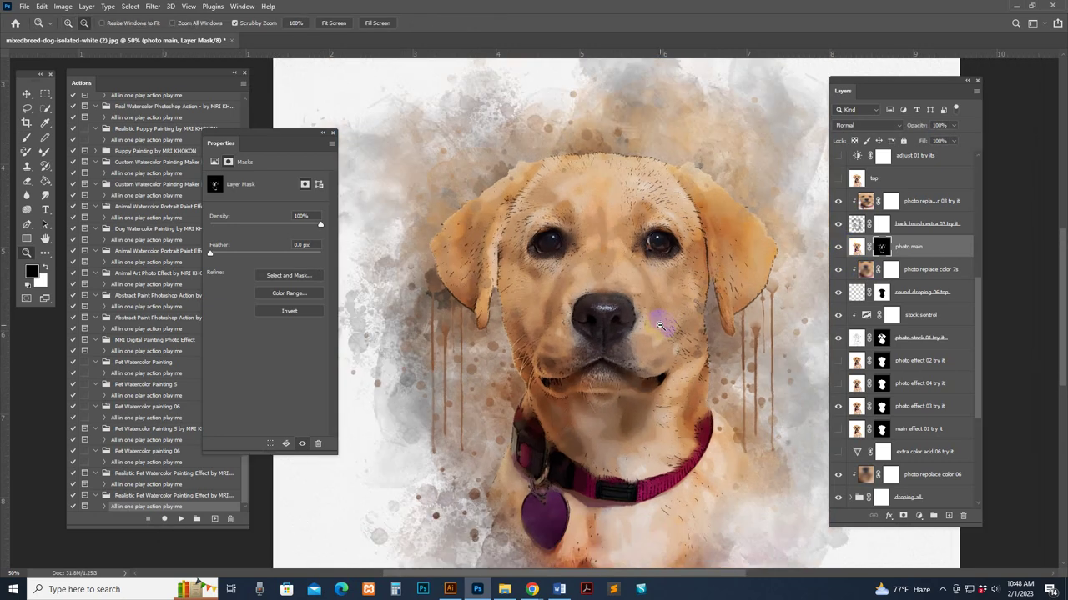
pyautogui.moveTo(716, 312); pyautogui.dragTo(681, 336)
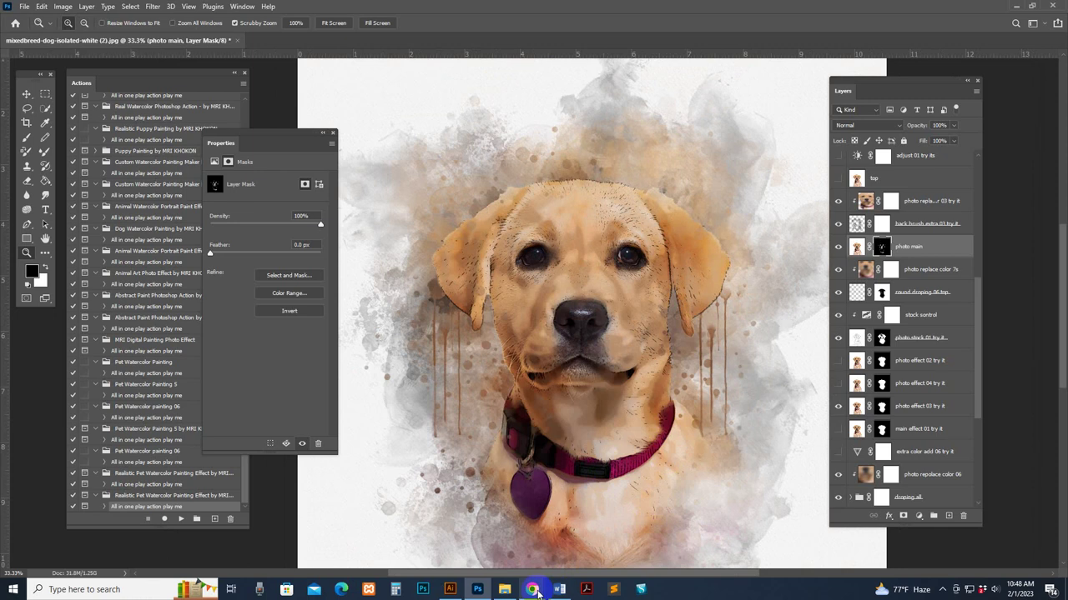
# Switch to Chrome and examine the credits offer section on the photoshopaction.net home page.
pyautogui.moveTo(538, 588)
pyautogui.click(584, 557)
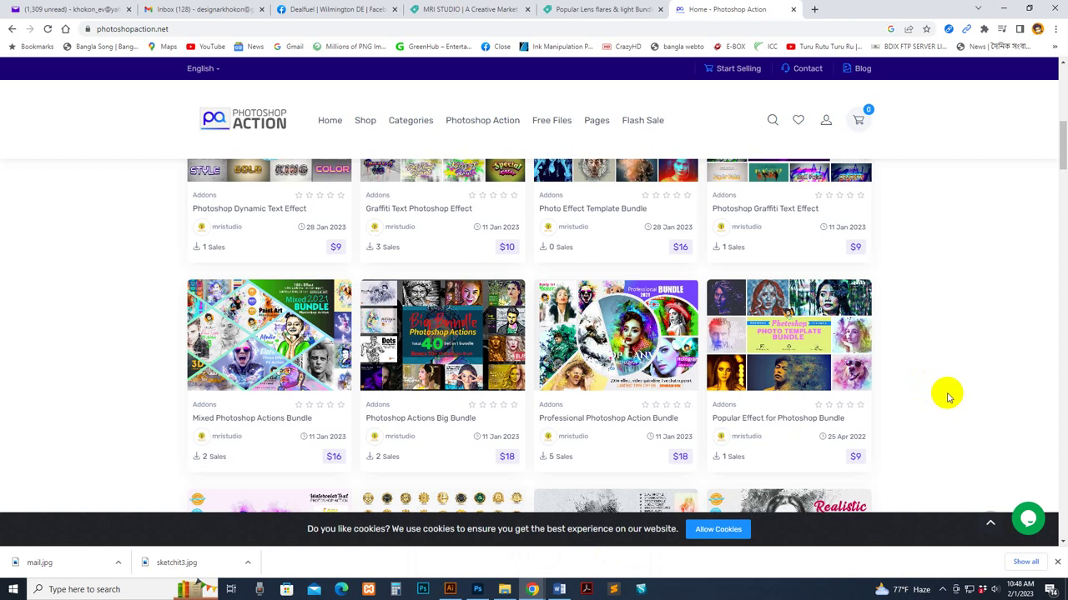
pyautogui.scroll(3, 270, 222)
pyautogui.scroll(3, 281, 233)
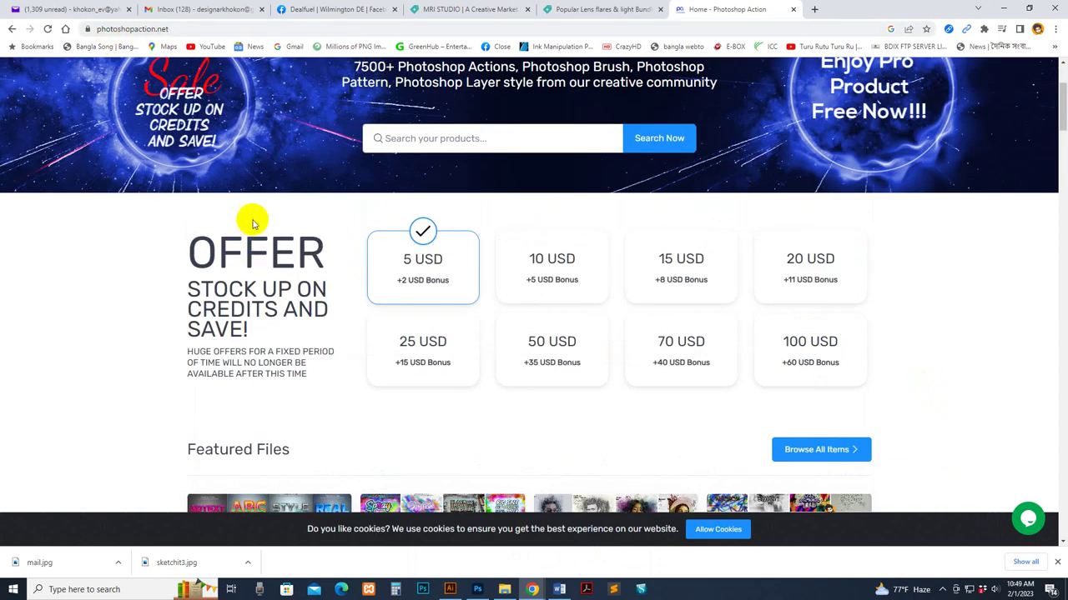
pyautogui.moveTo(186, 251); pyautogui.dragTo(299, 335)
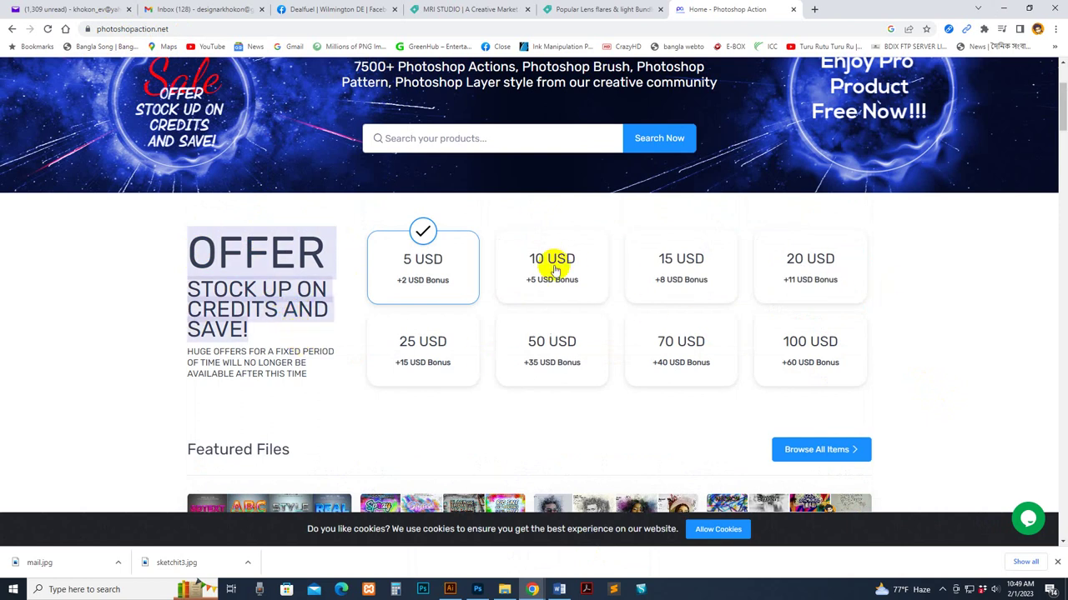
# Browse the featured product listings on the home page and open the Free Files section.
pyautogui.scroll(-3, 207, 313)
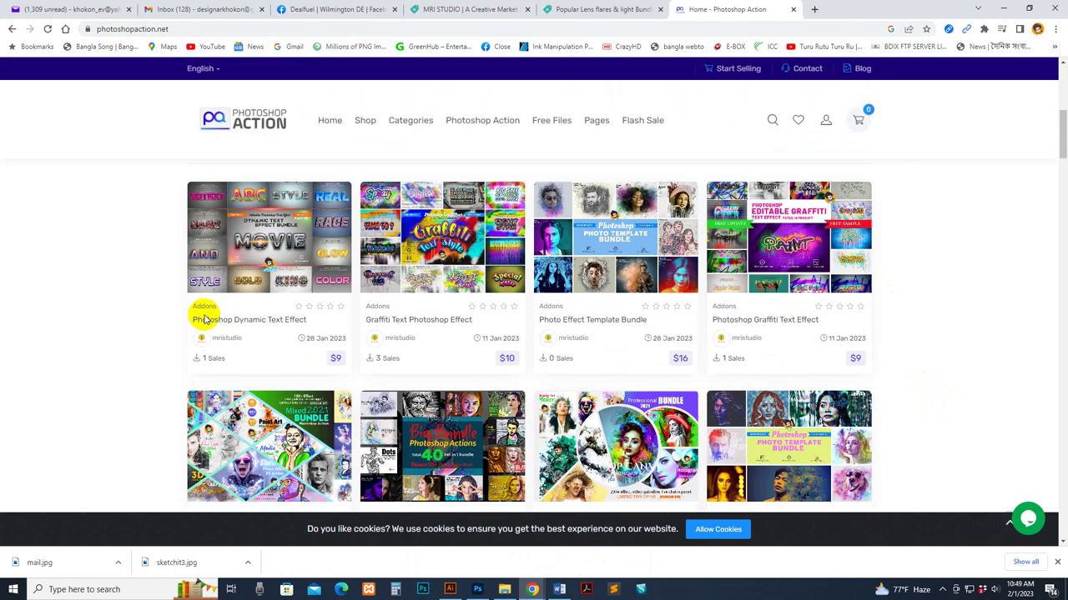
pyautogui.scroll(-4, 206, 319)
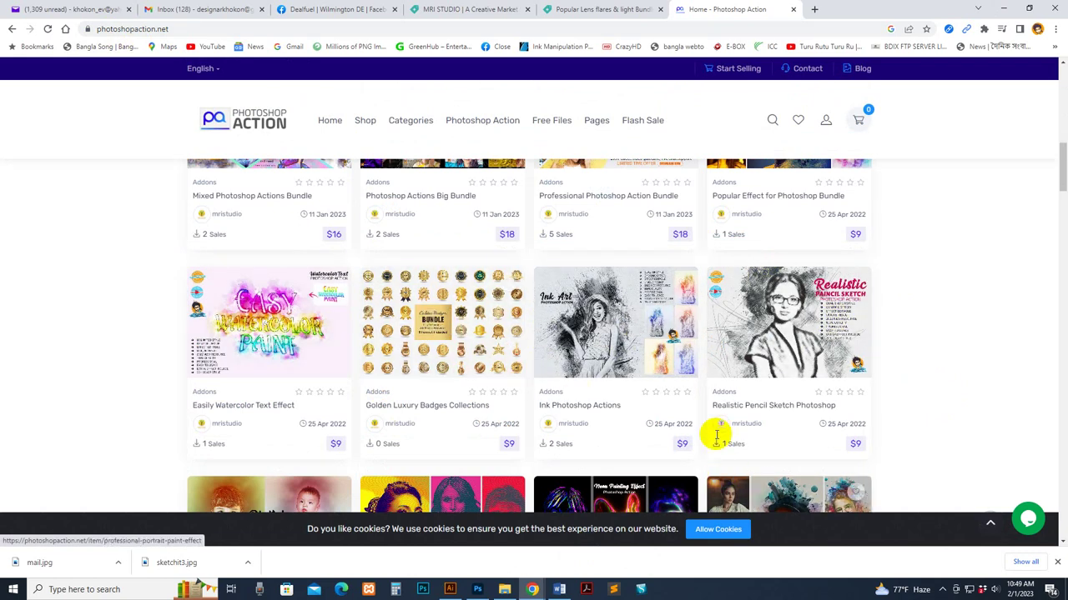
pyautogui.scroll(-10, 620, 365)
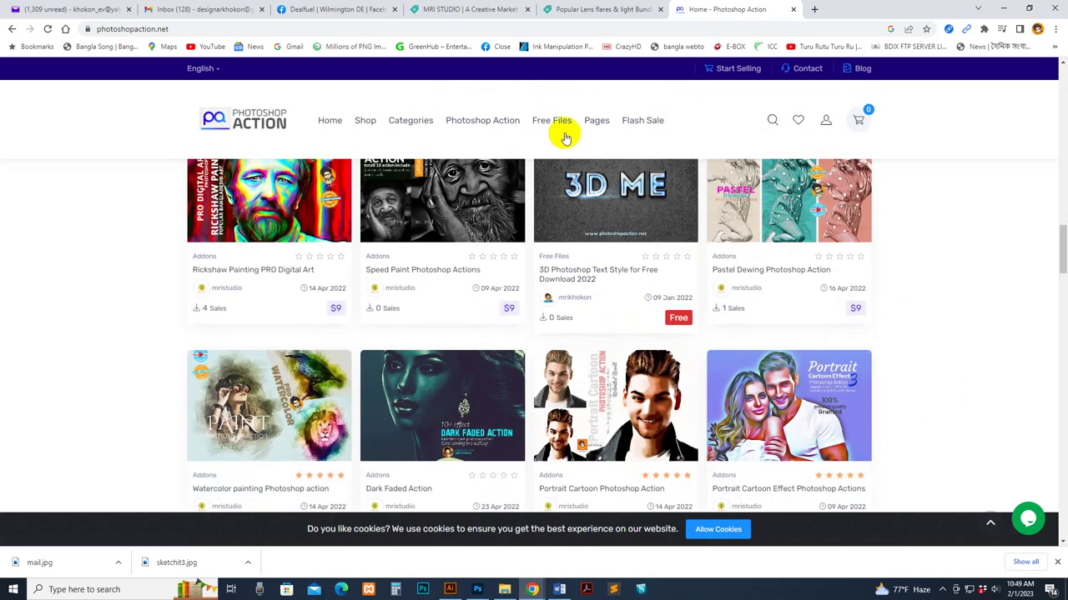
pyautogui.click(559, 127)
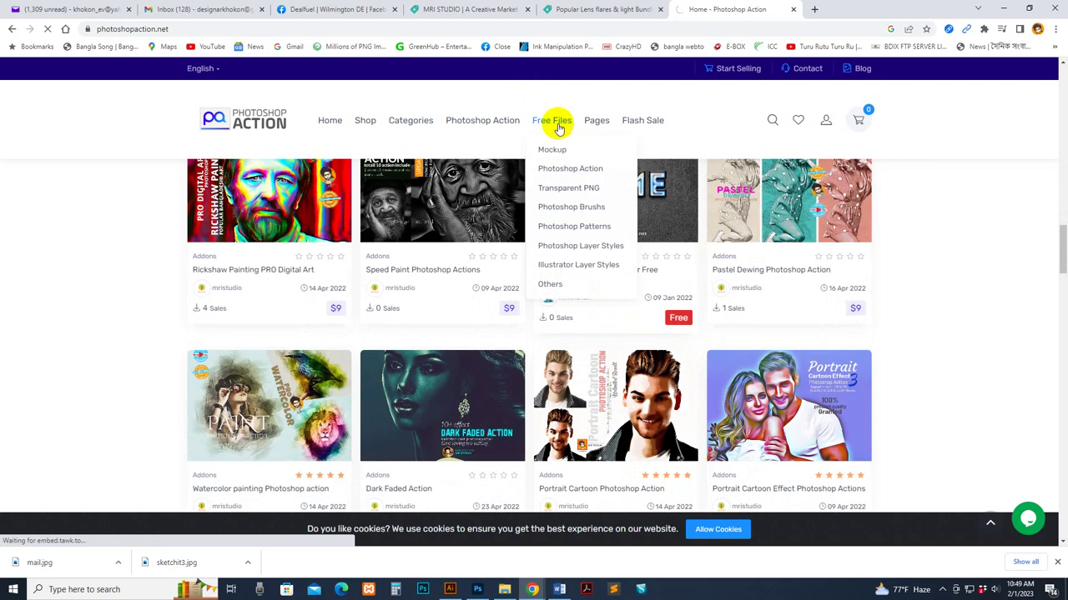